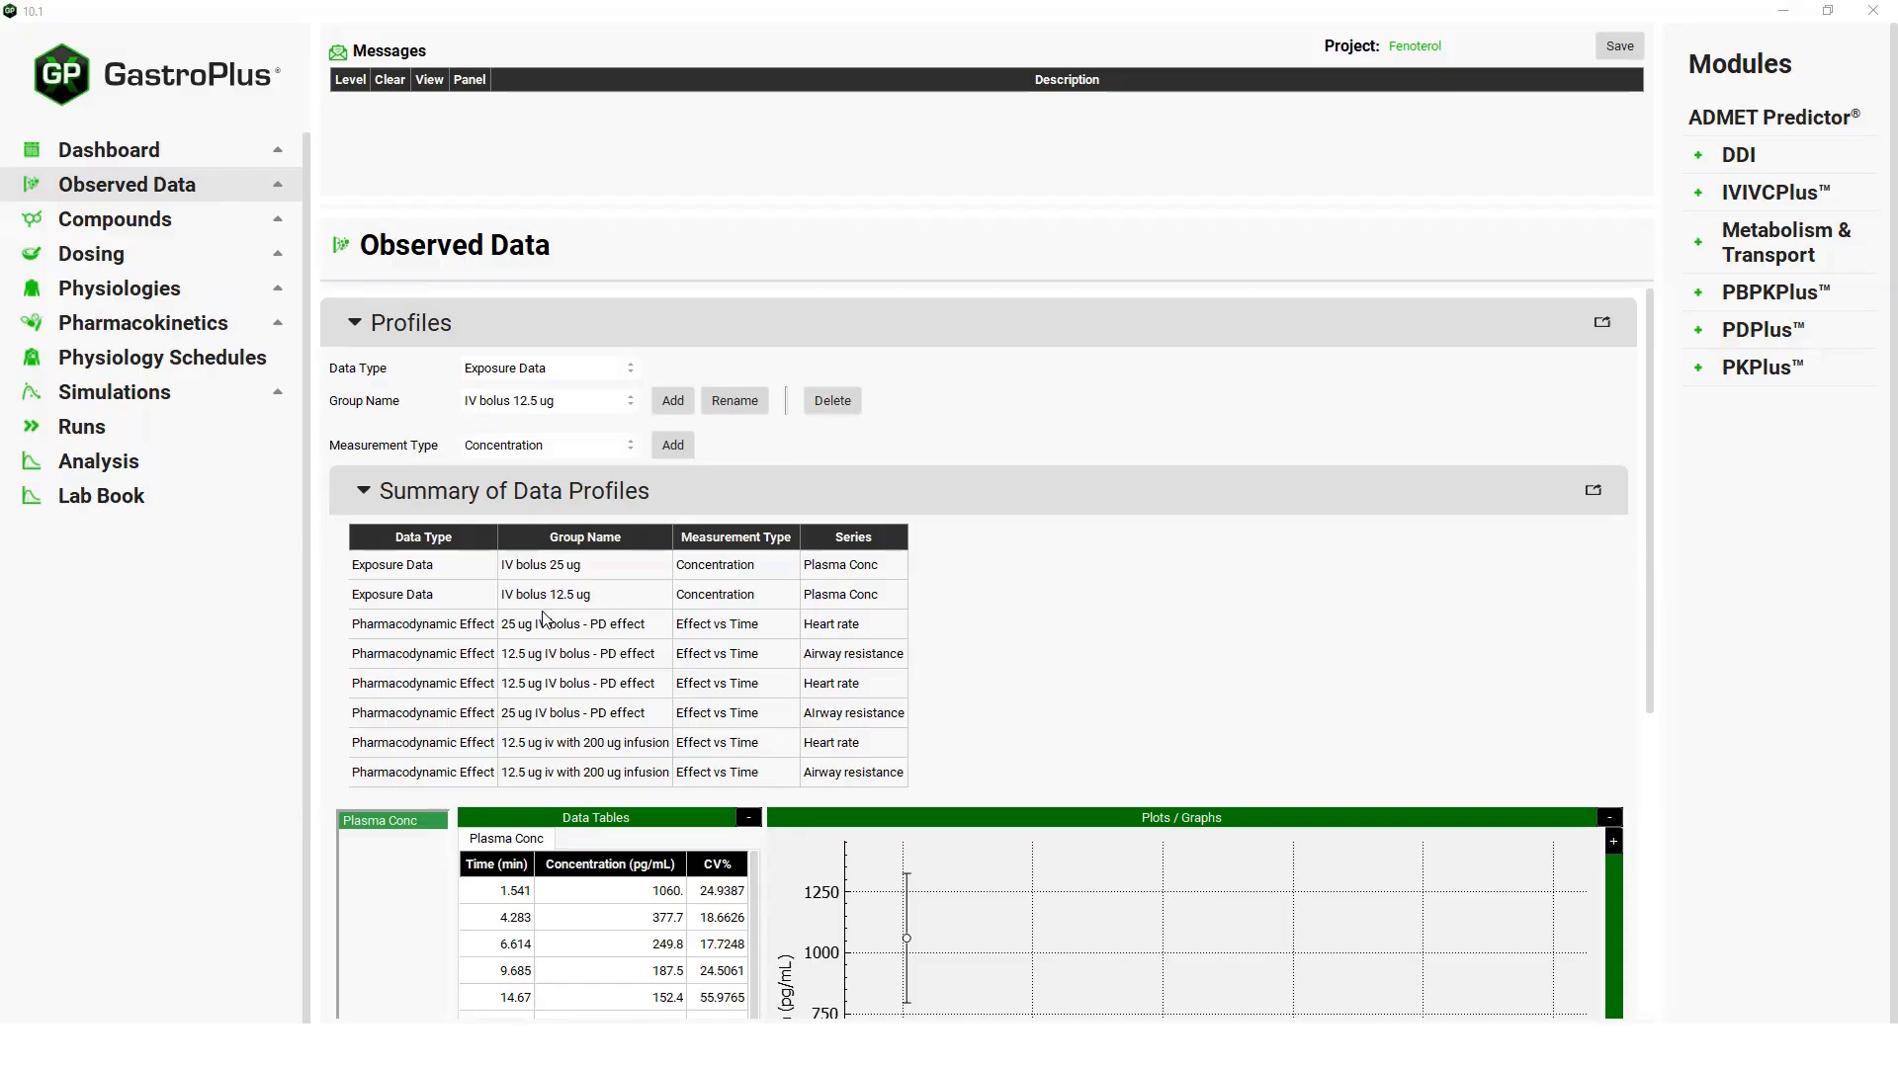
Review Fenoterol's compartmental pharmacokinetic model parameters and the list of available simulations.
left_click(161, 327)
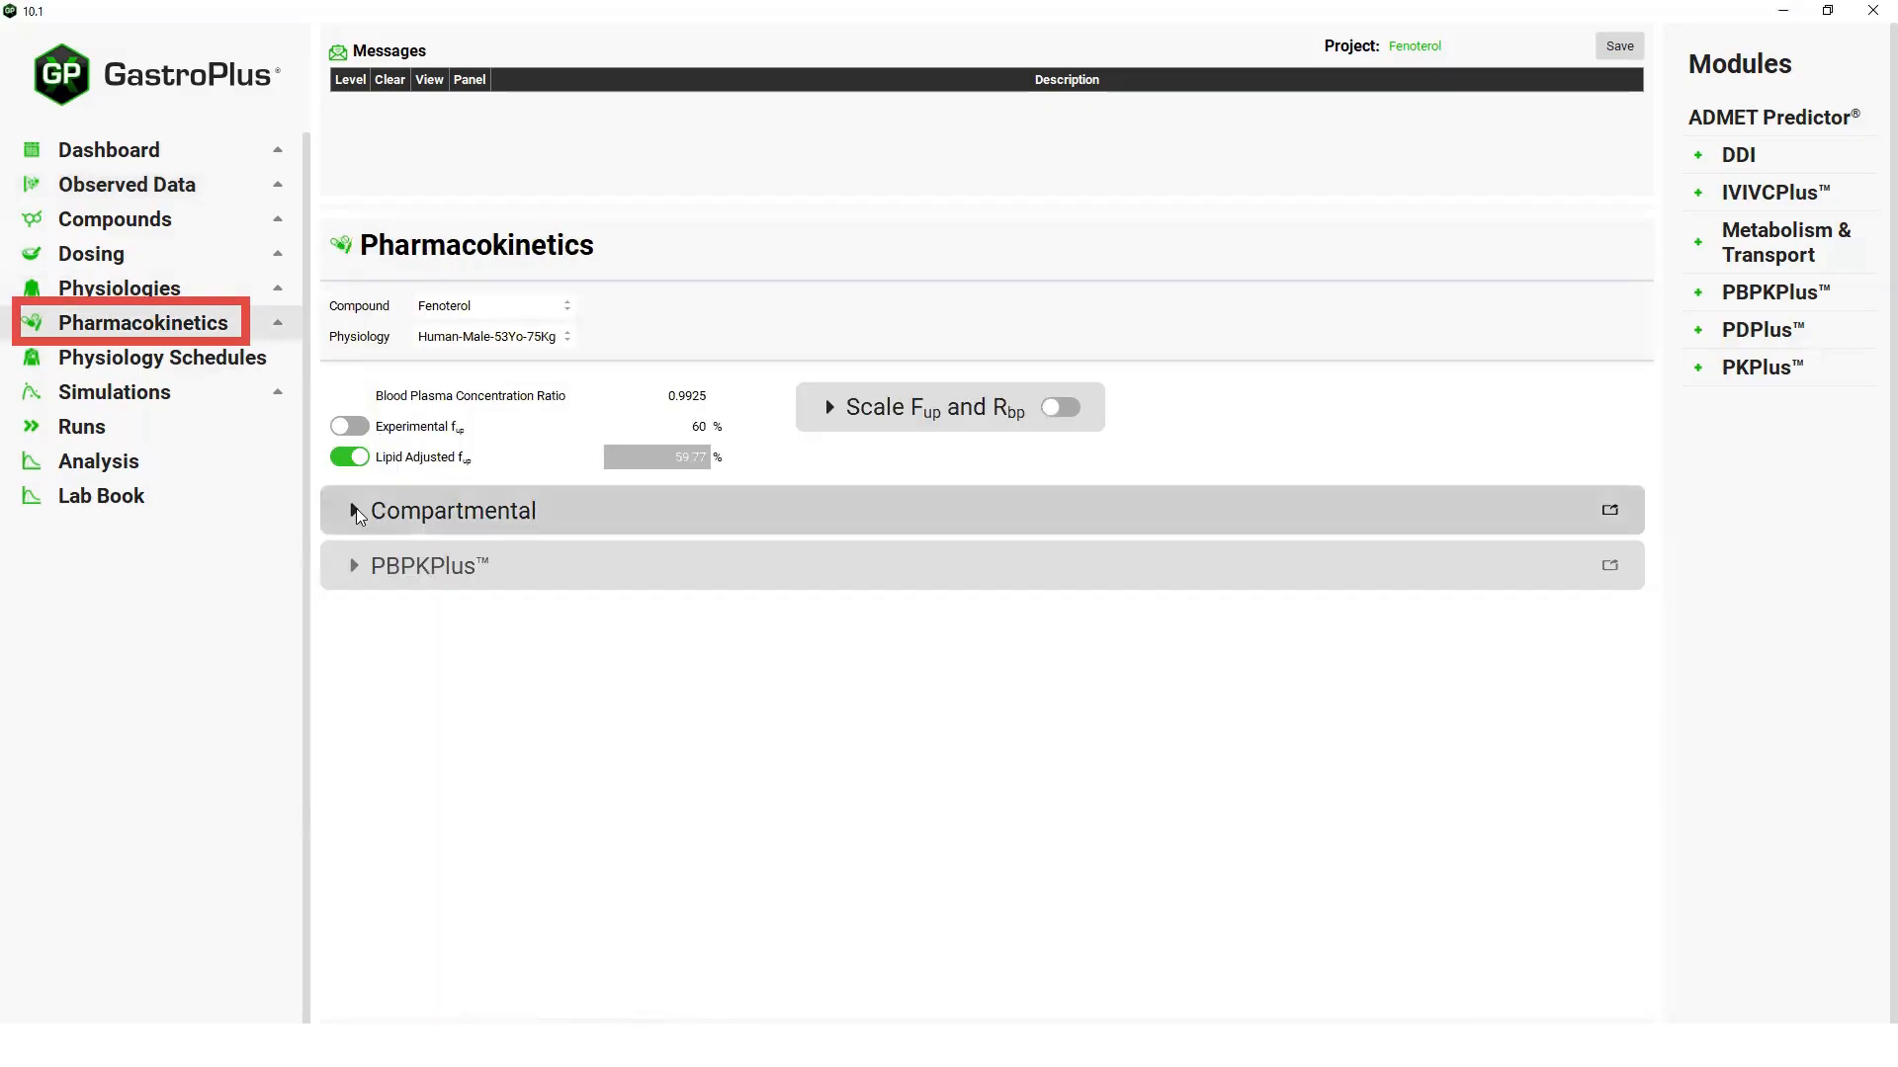
left_click(356, 508)
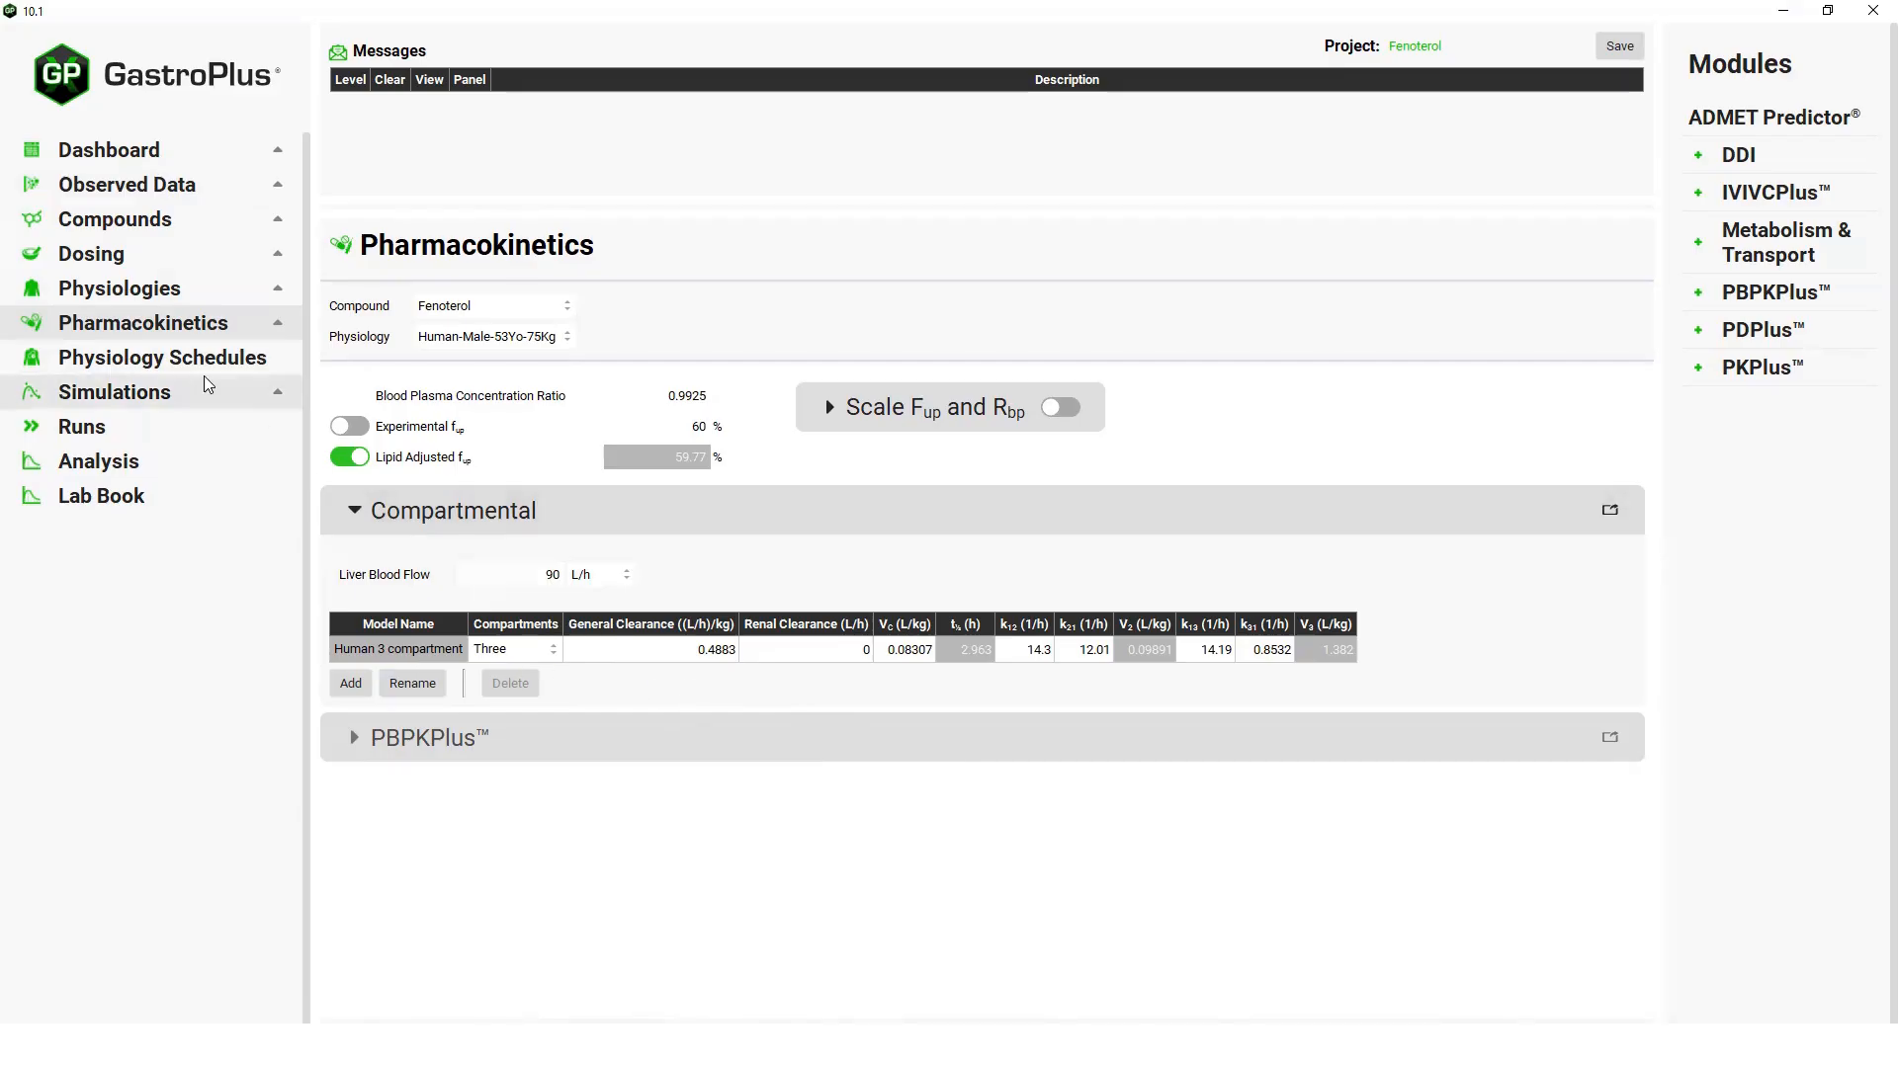
left_click(158, 393)
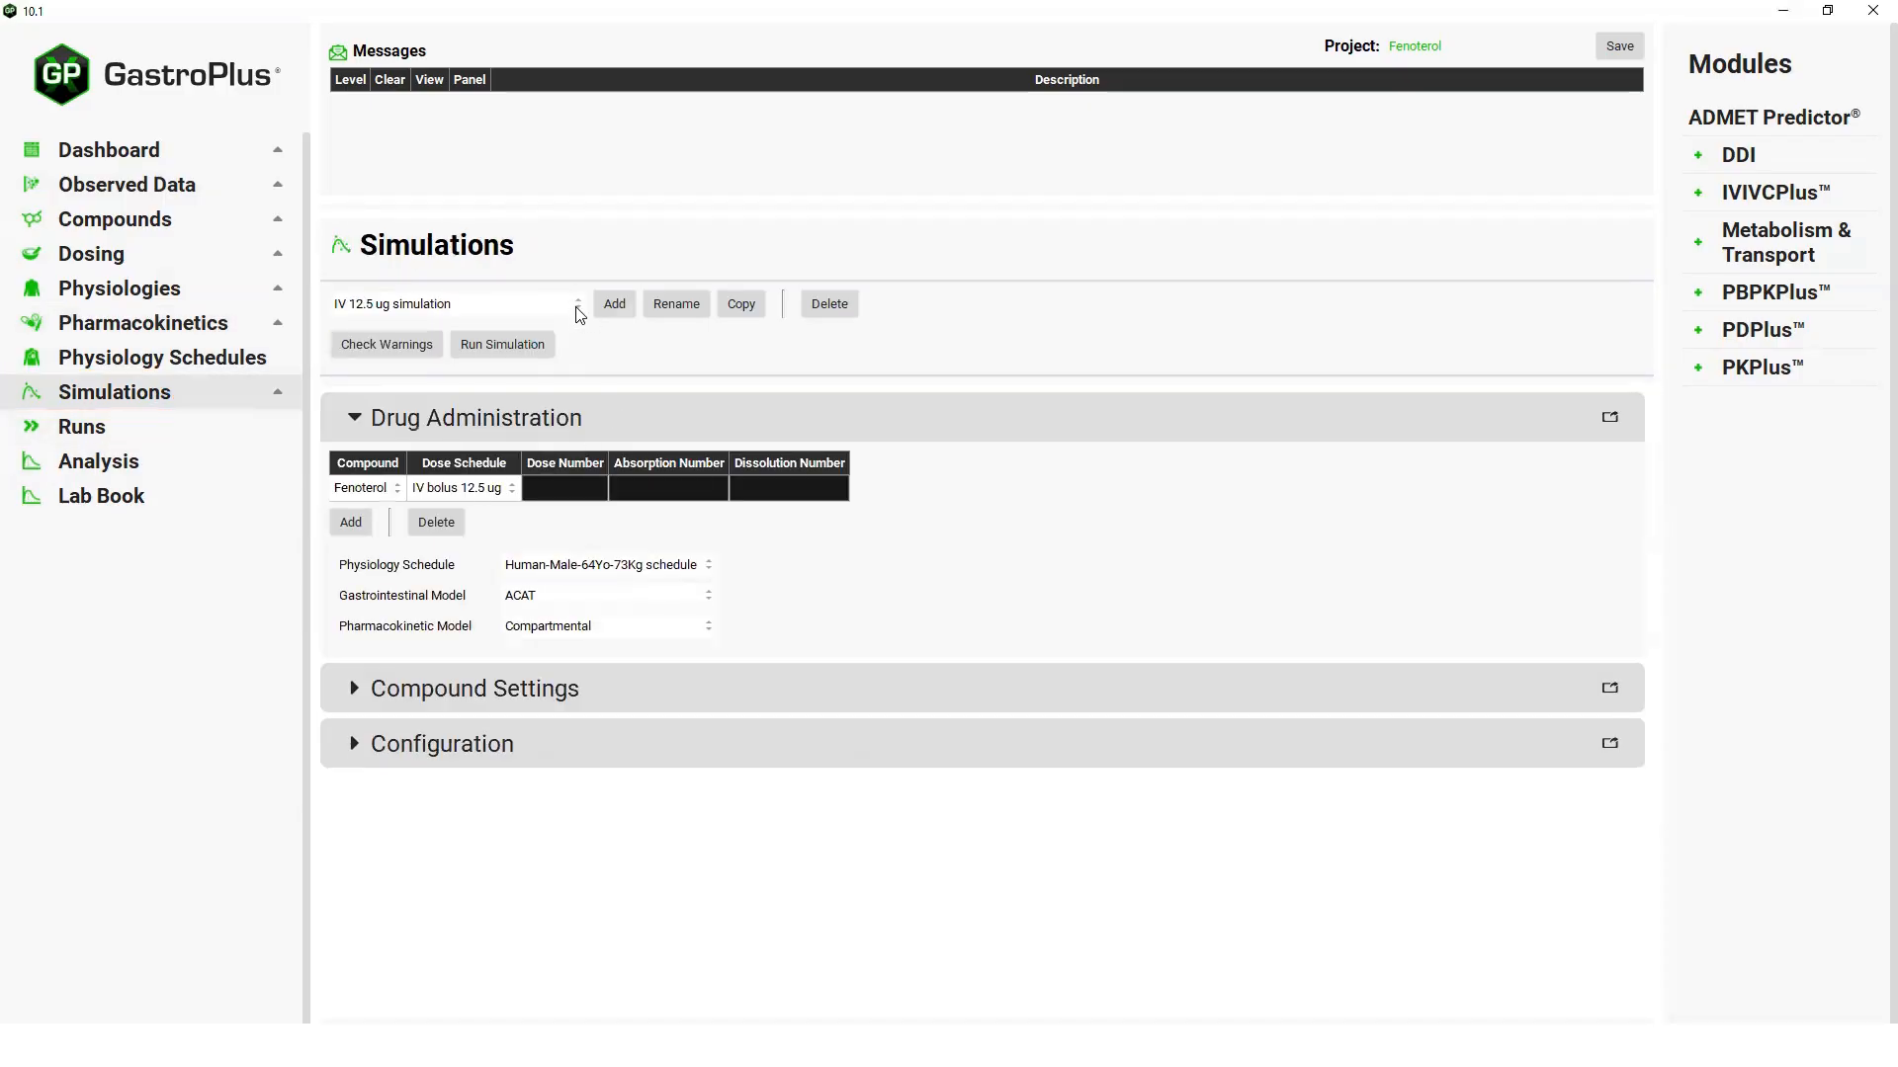
left_click(582, 312)
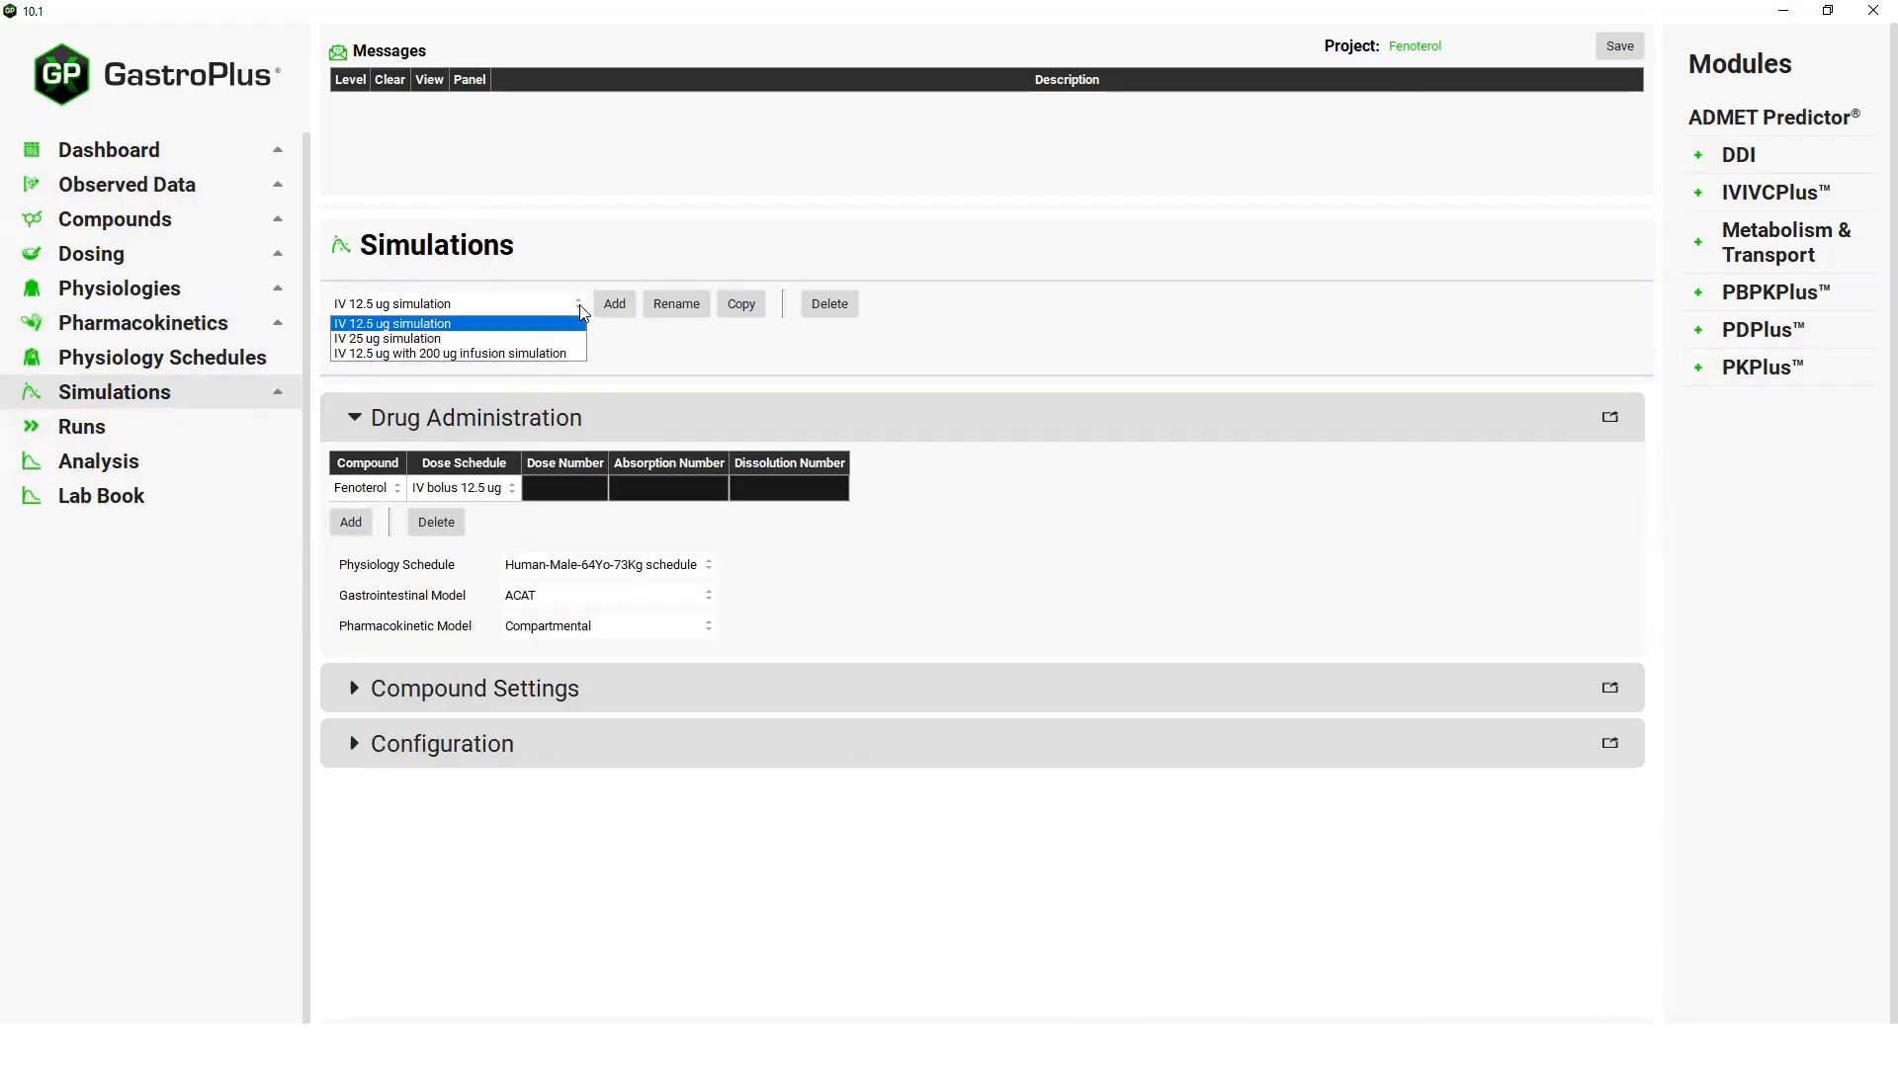
left_click(733, 362)
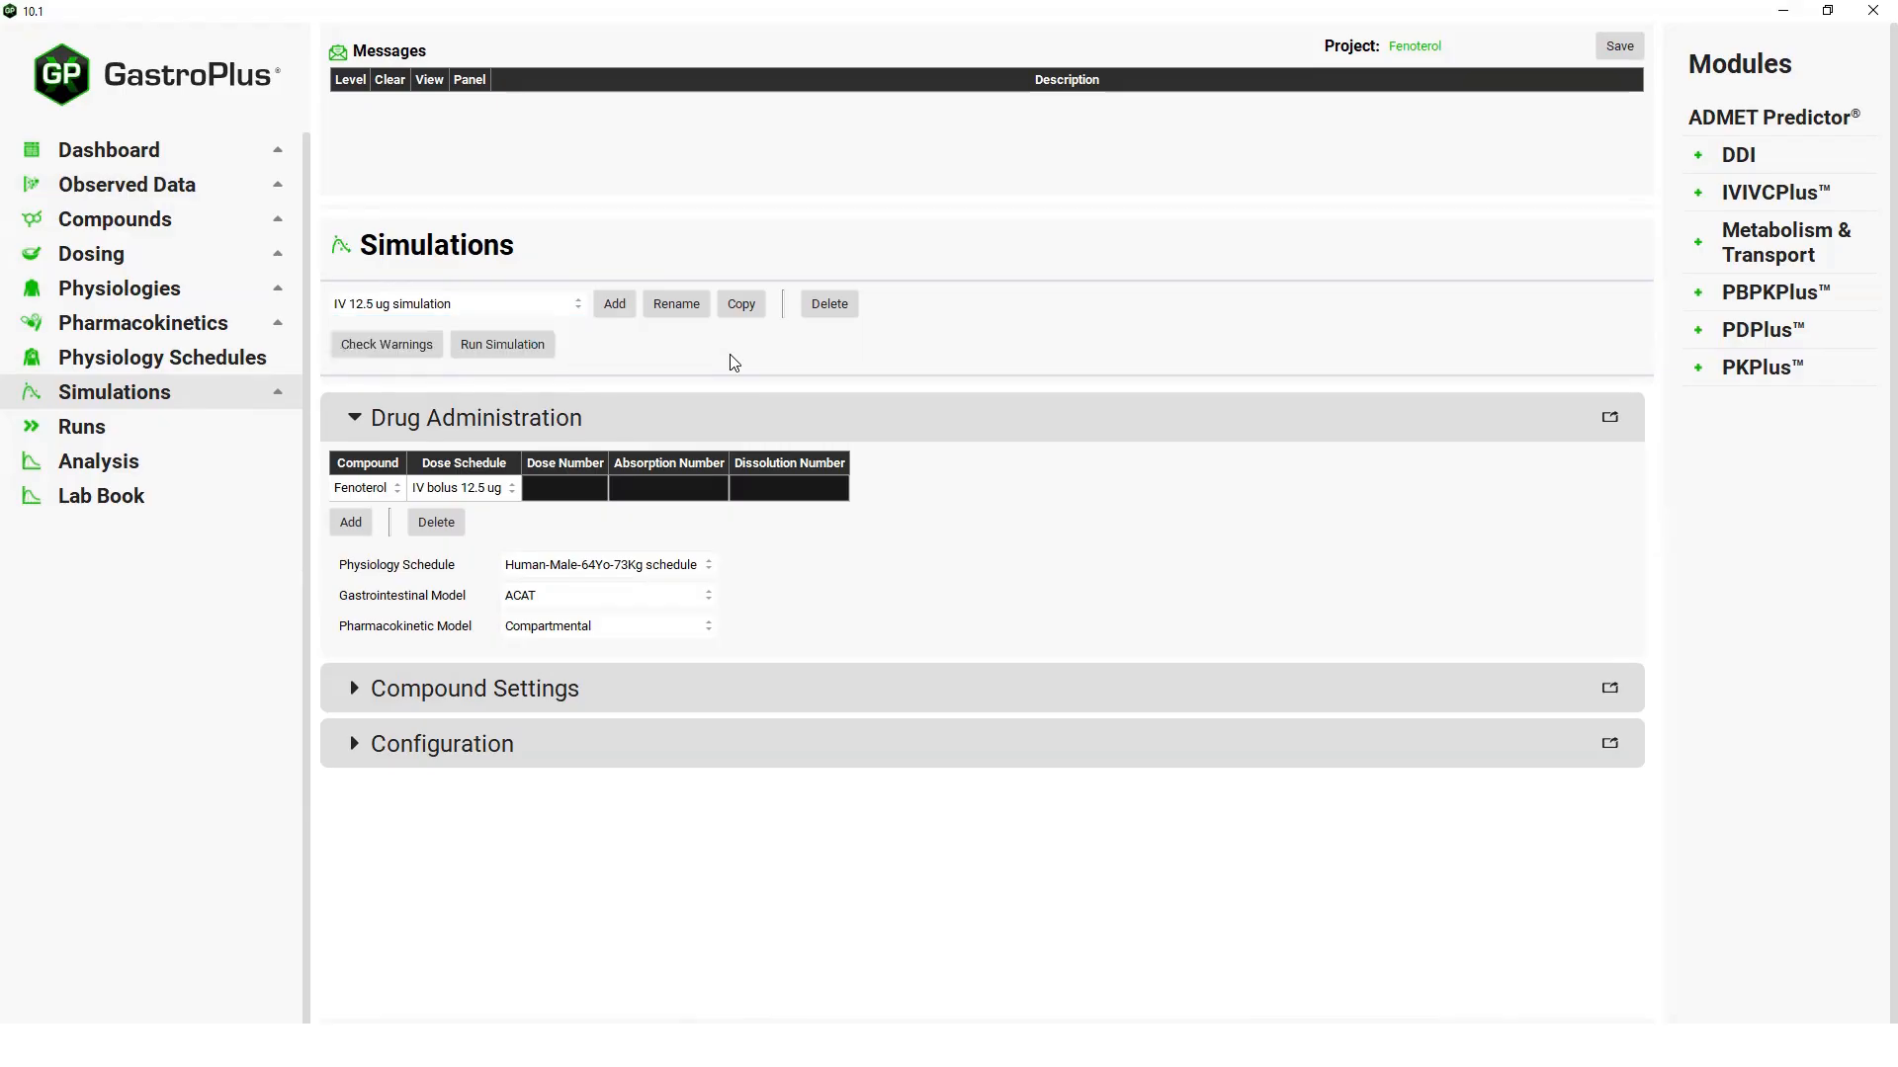
Open the PDPlus module and add an input named "Iv 12.5 ug -airway resistance".
left_click(1762, 337)
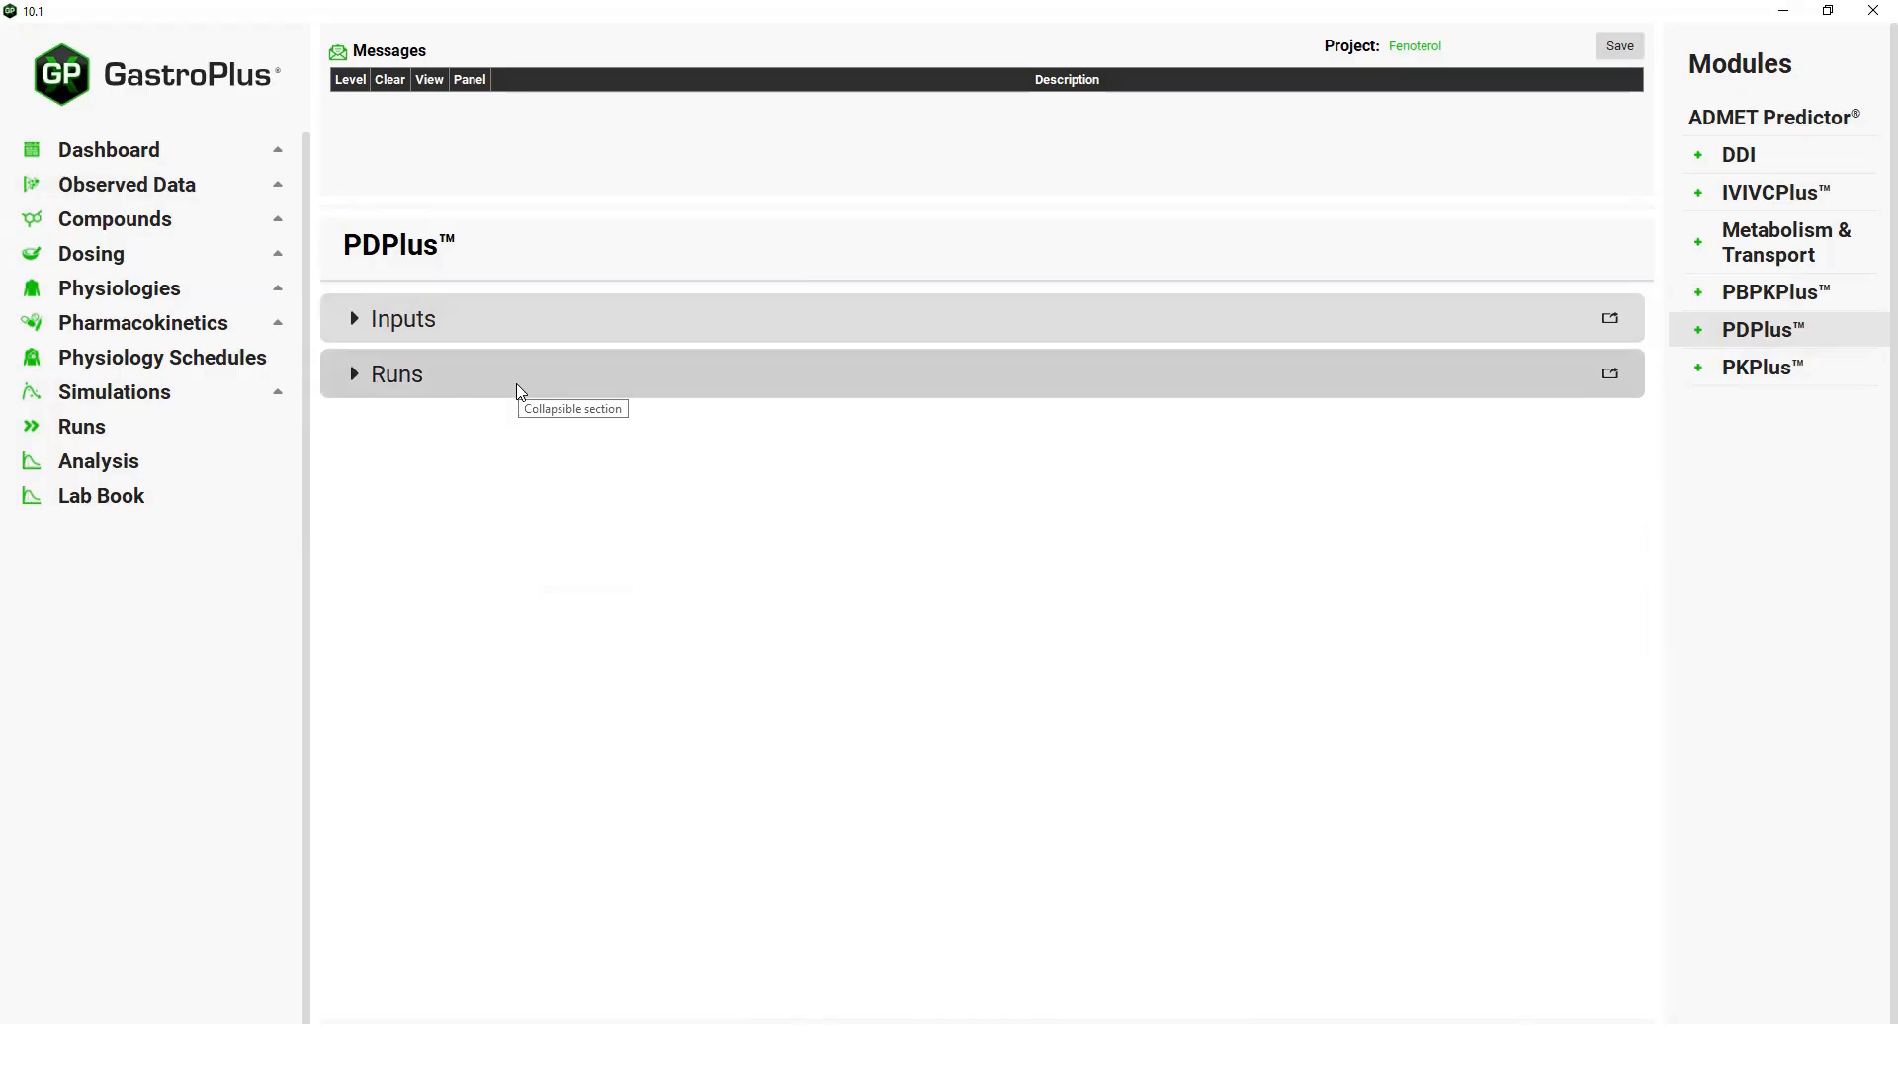
left_click(359, 320)
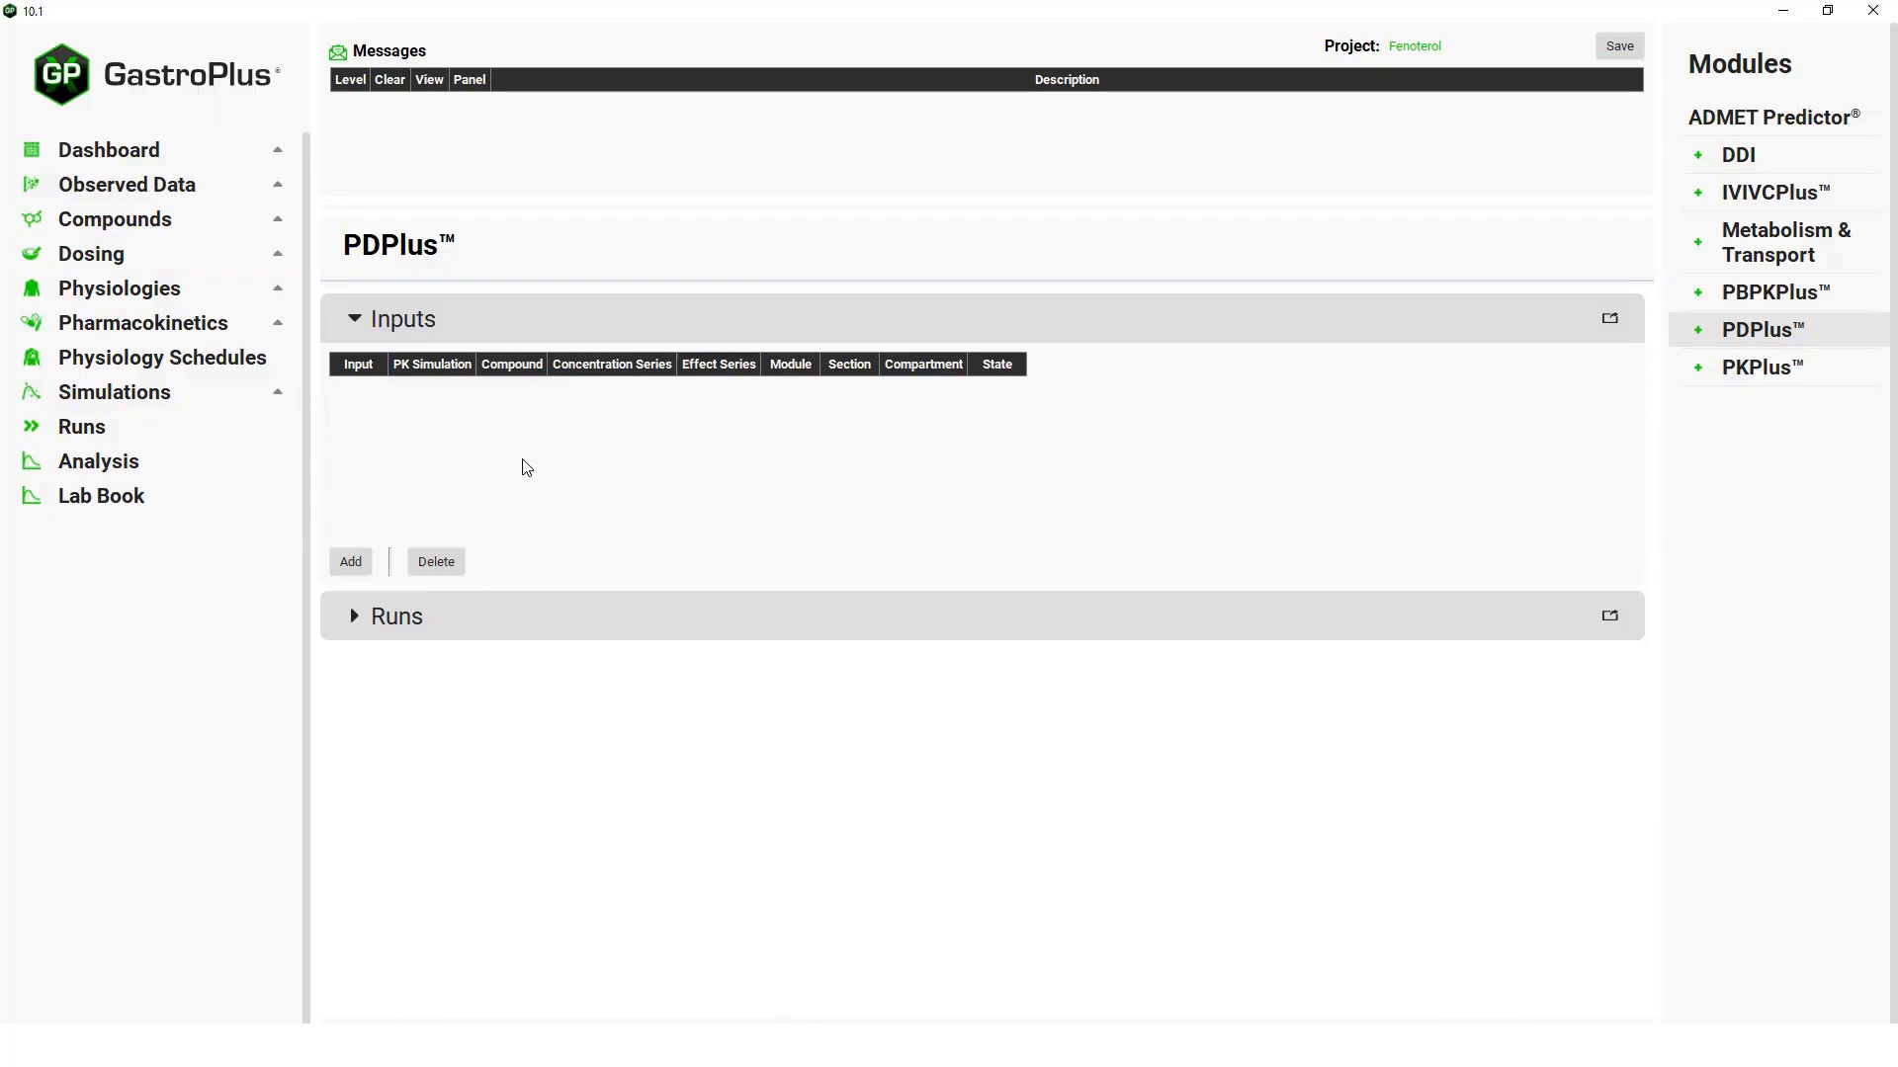
left_click(357, 563)
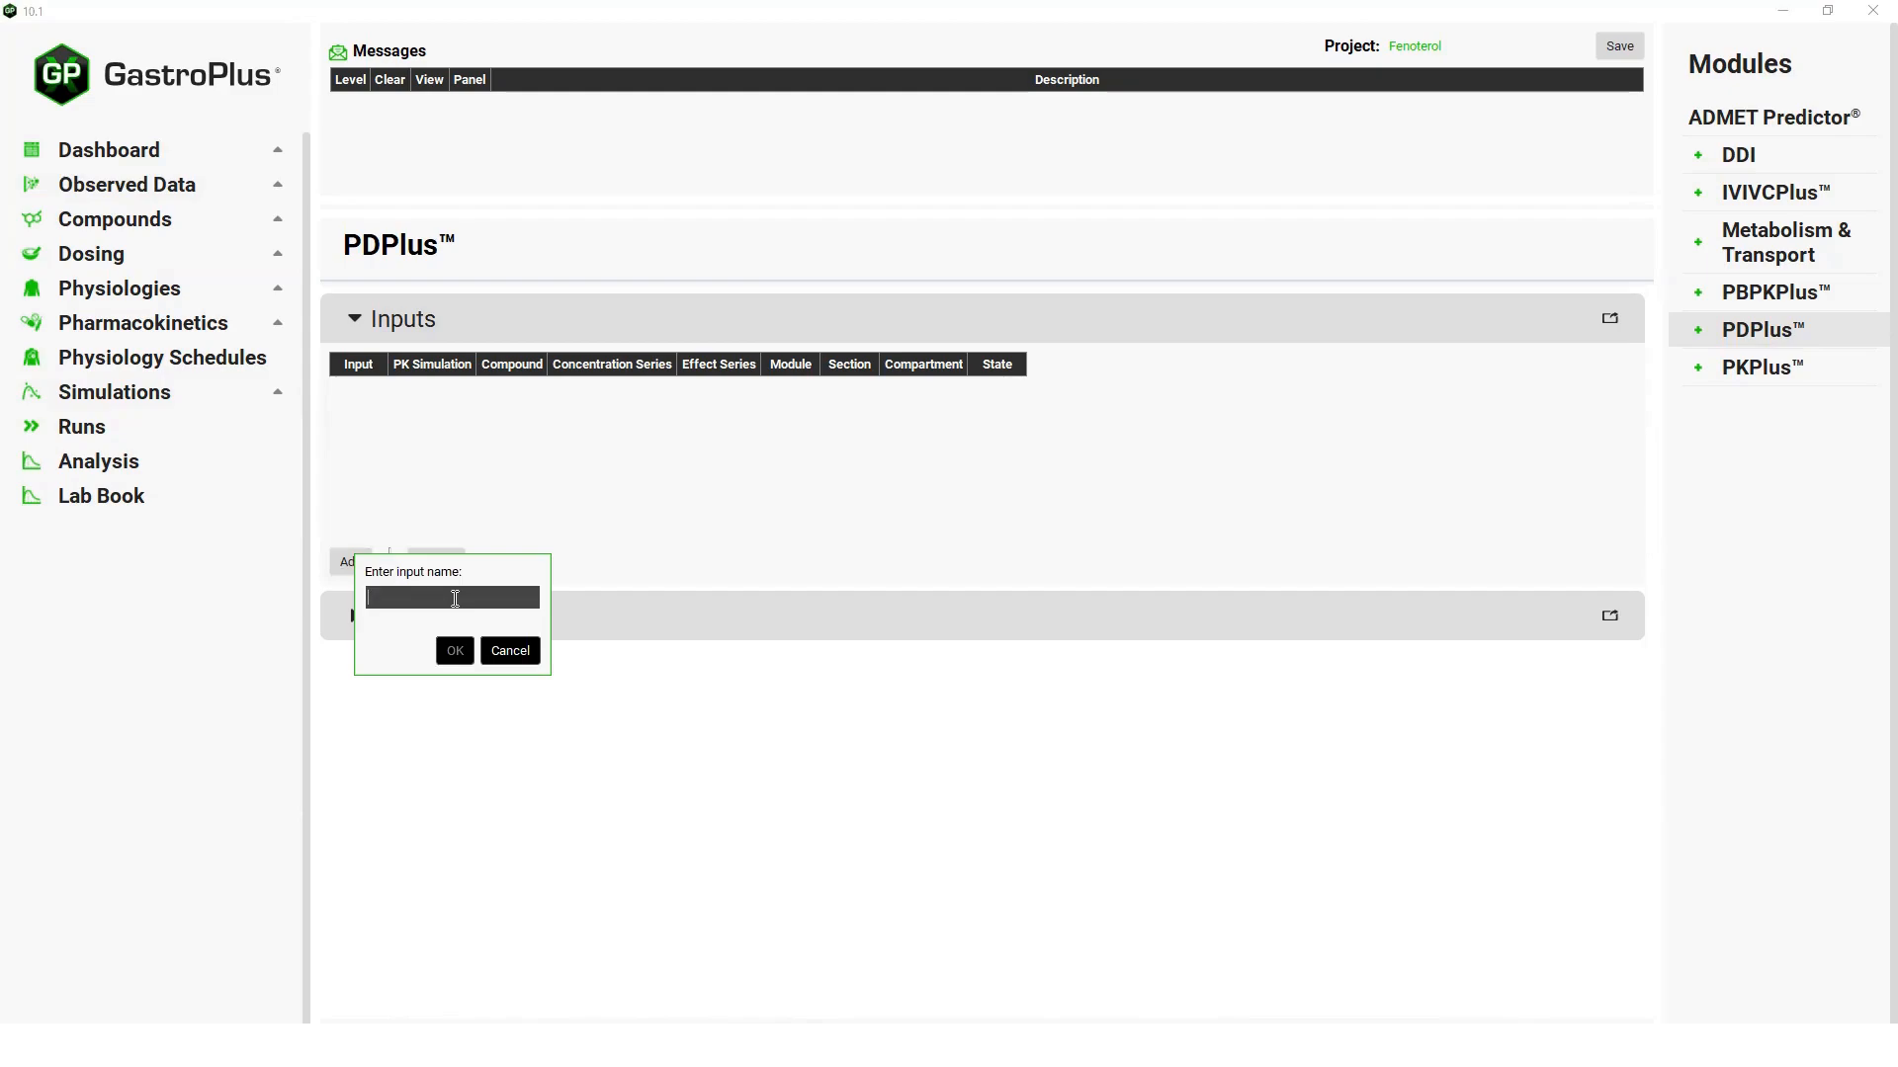
type("Iv 12.5 ug ")
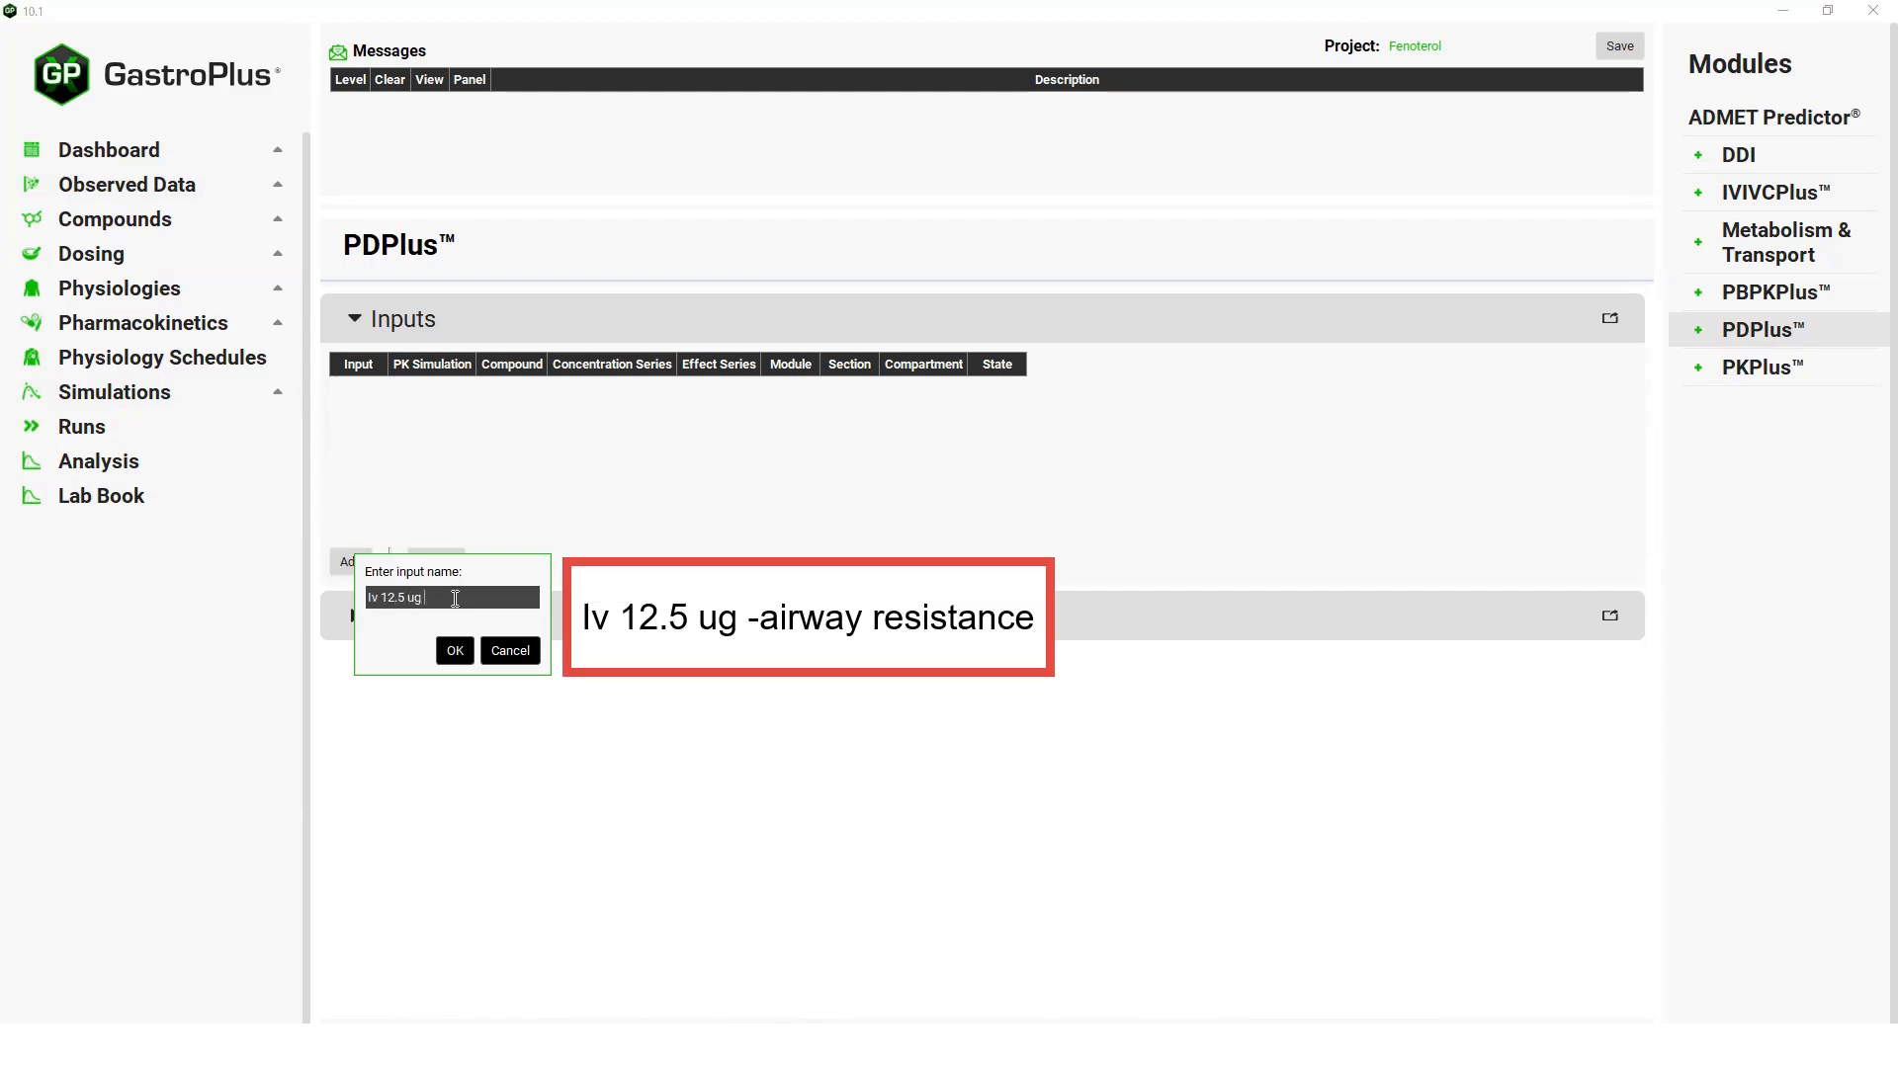
type("-airway resistance")
left_click(461, 655)
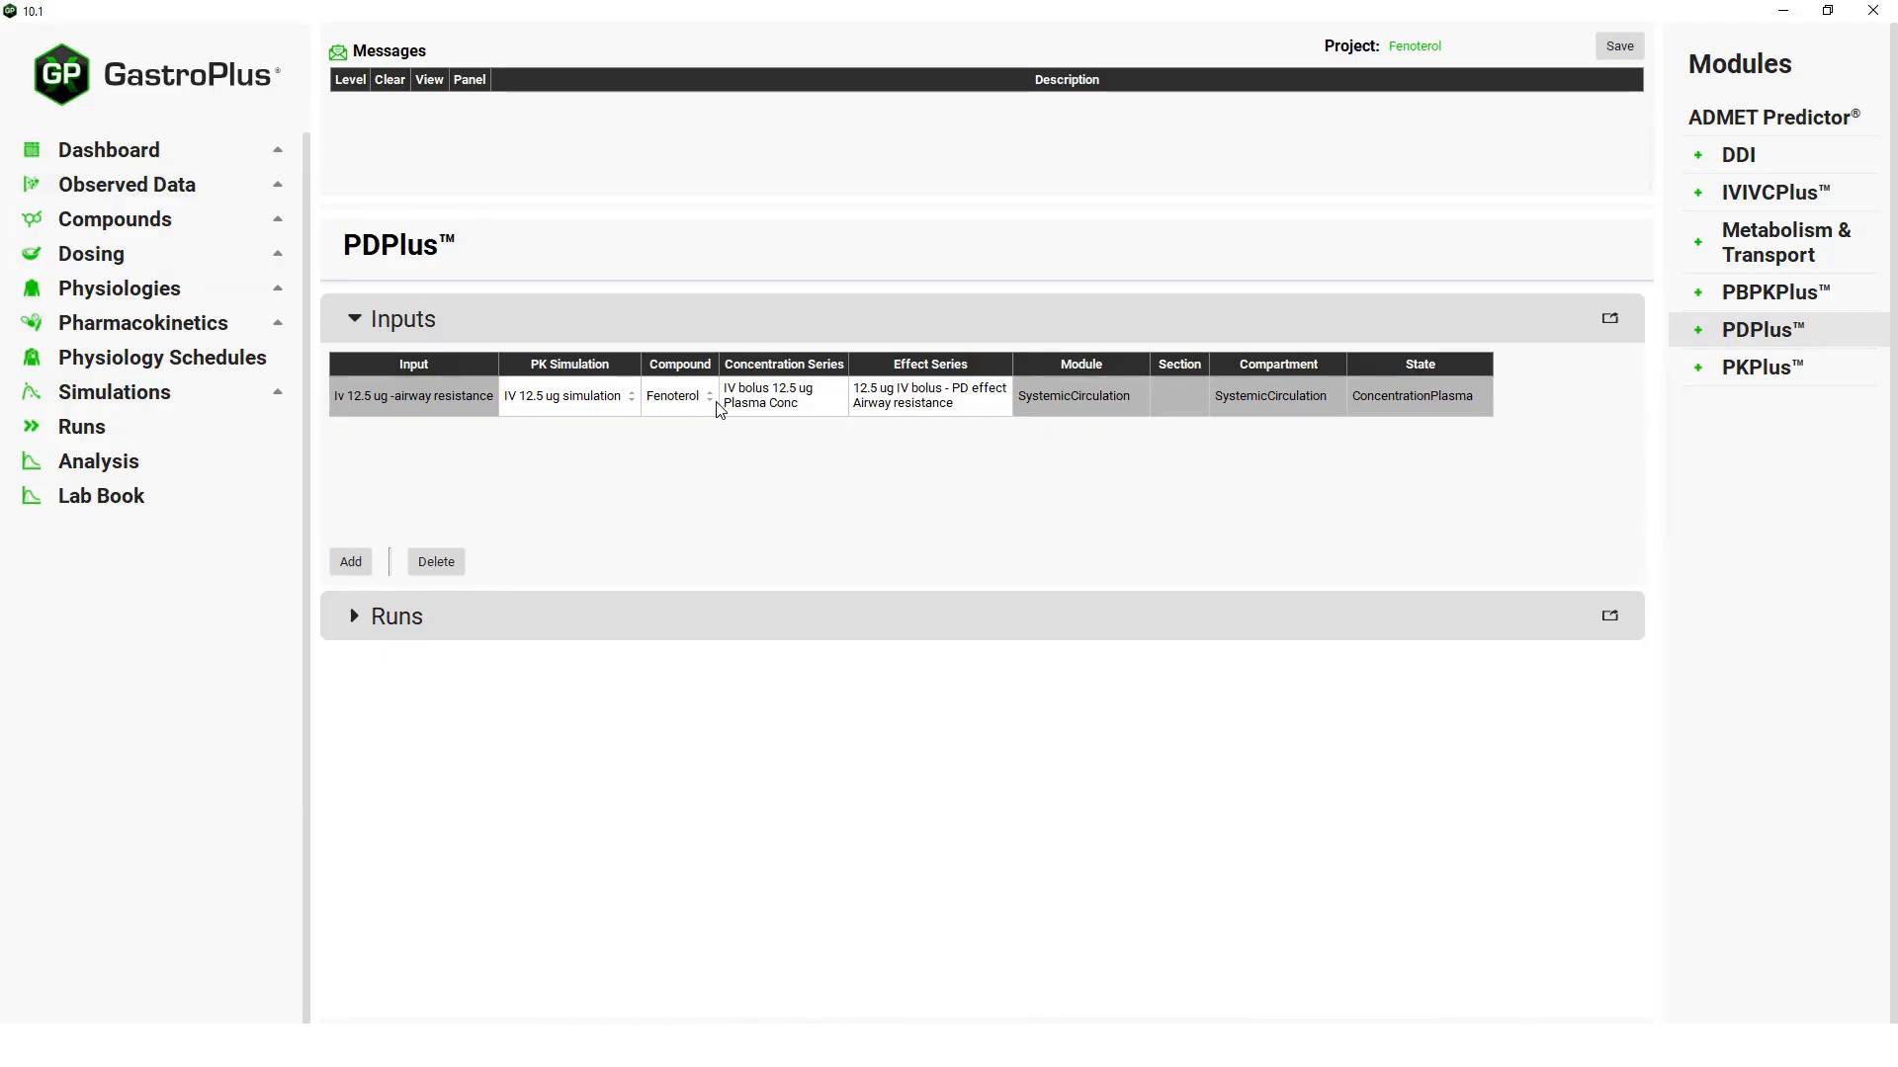
Inspect the compound choices and effect series group choices for the 12.5 ug airway resistance input.
left_click(707, 397)
left_click(709, 400)
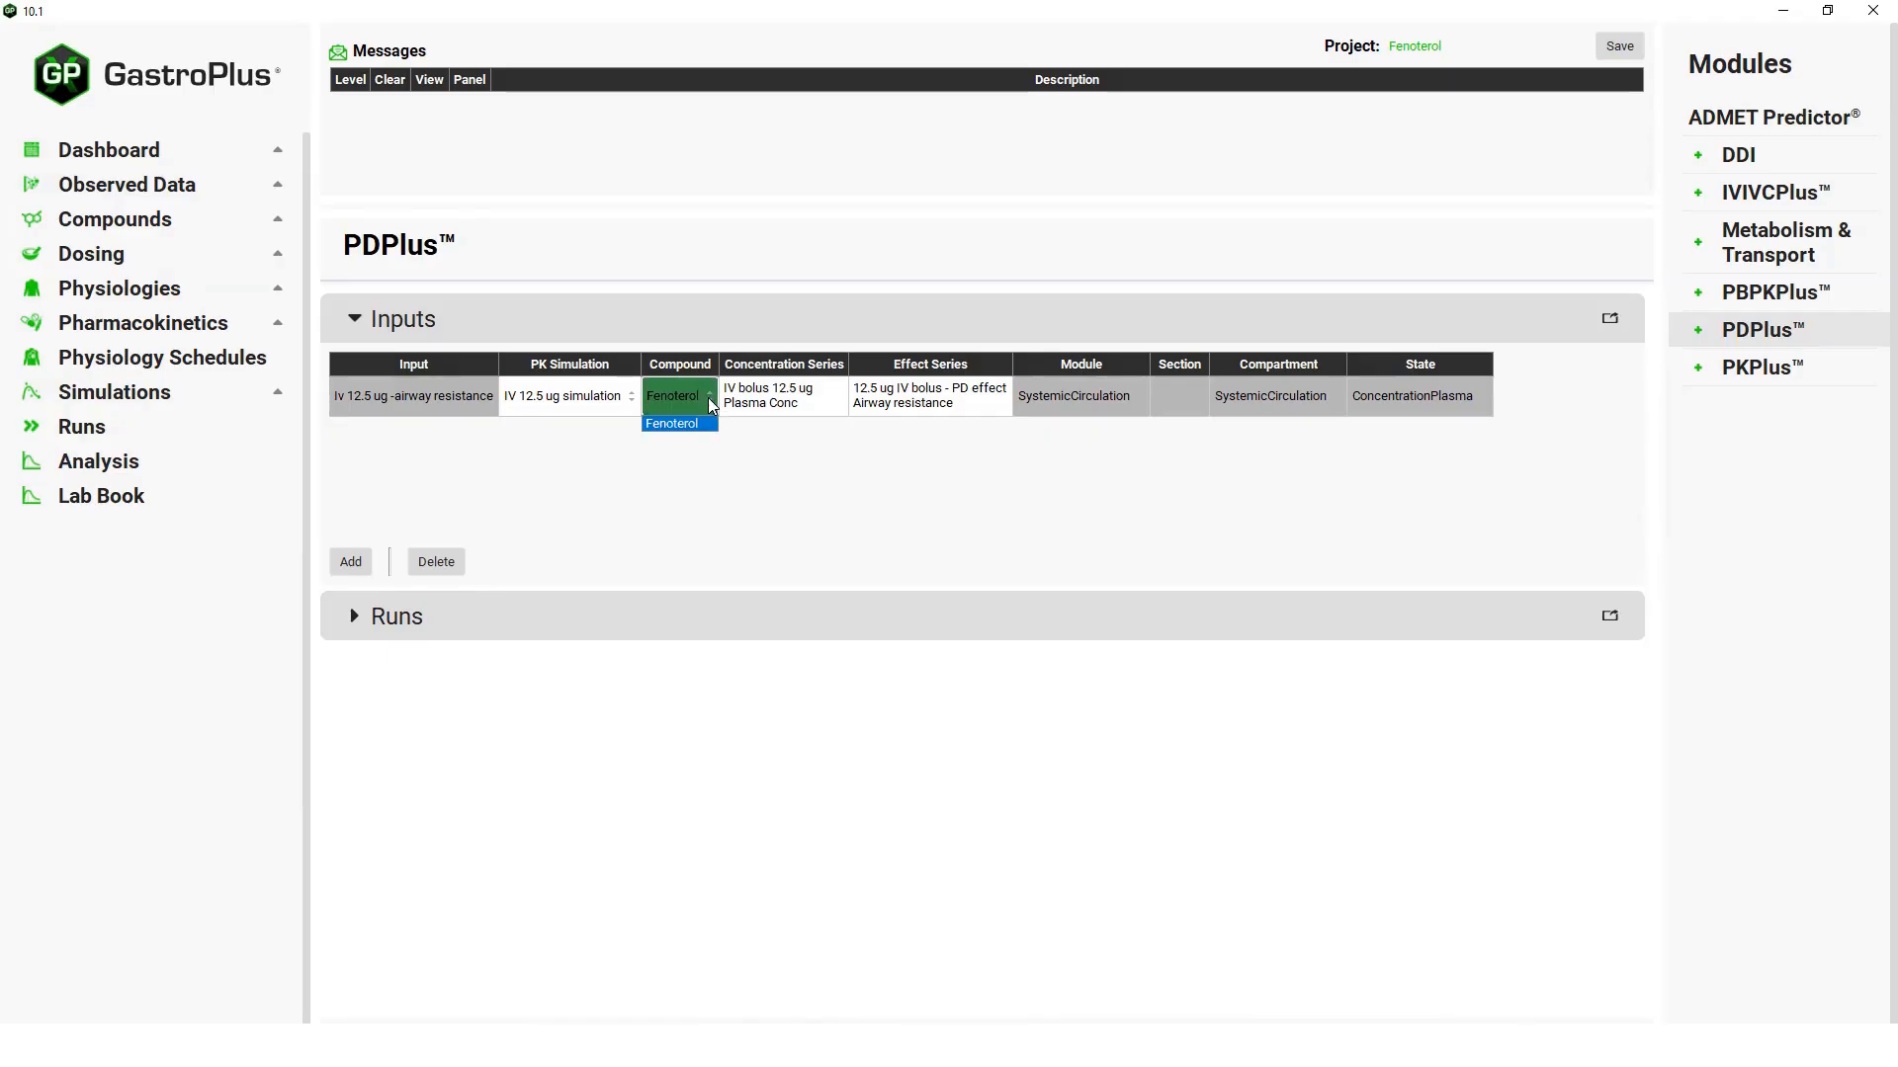
left_click(708, 398)
double_click(986, 388)
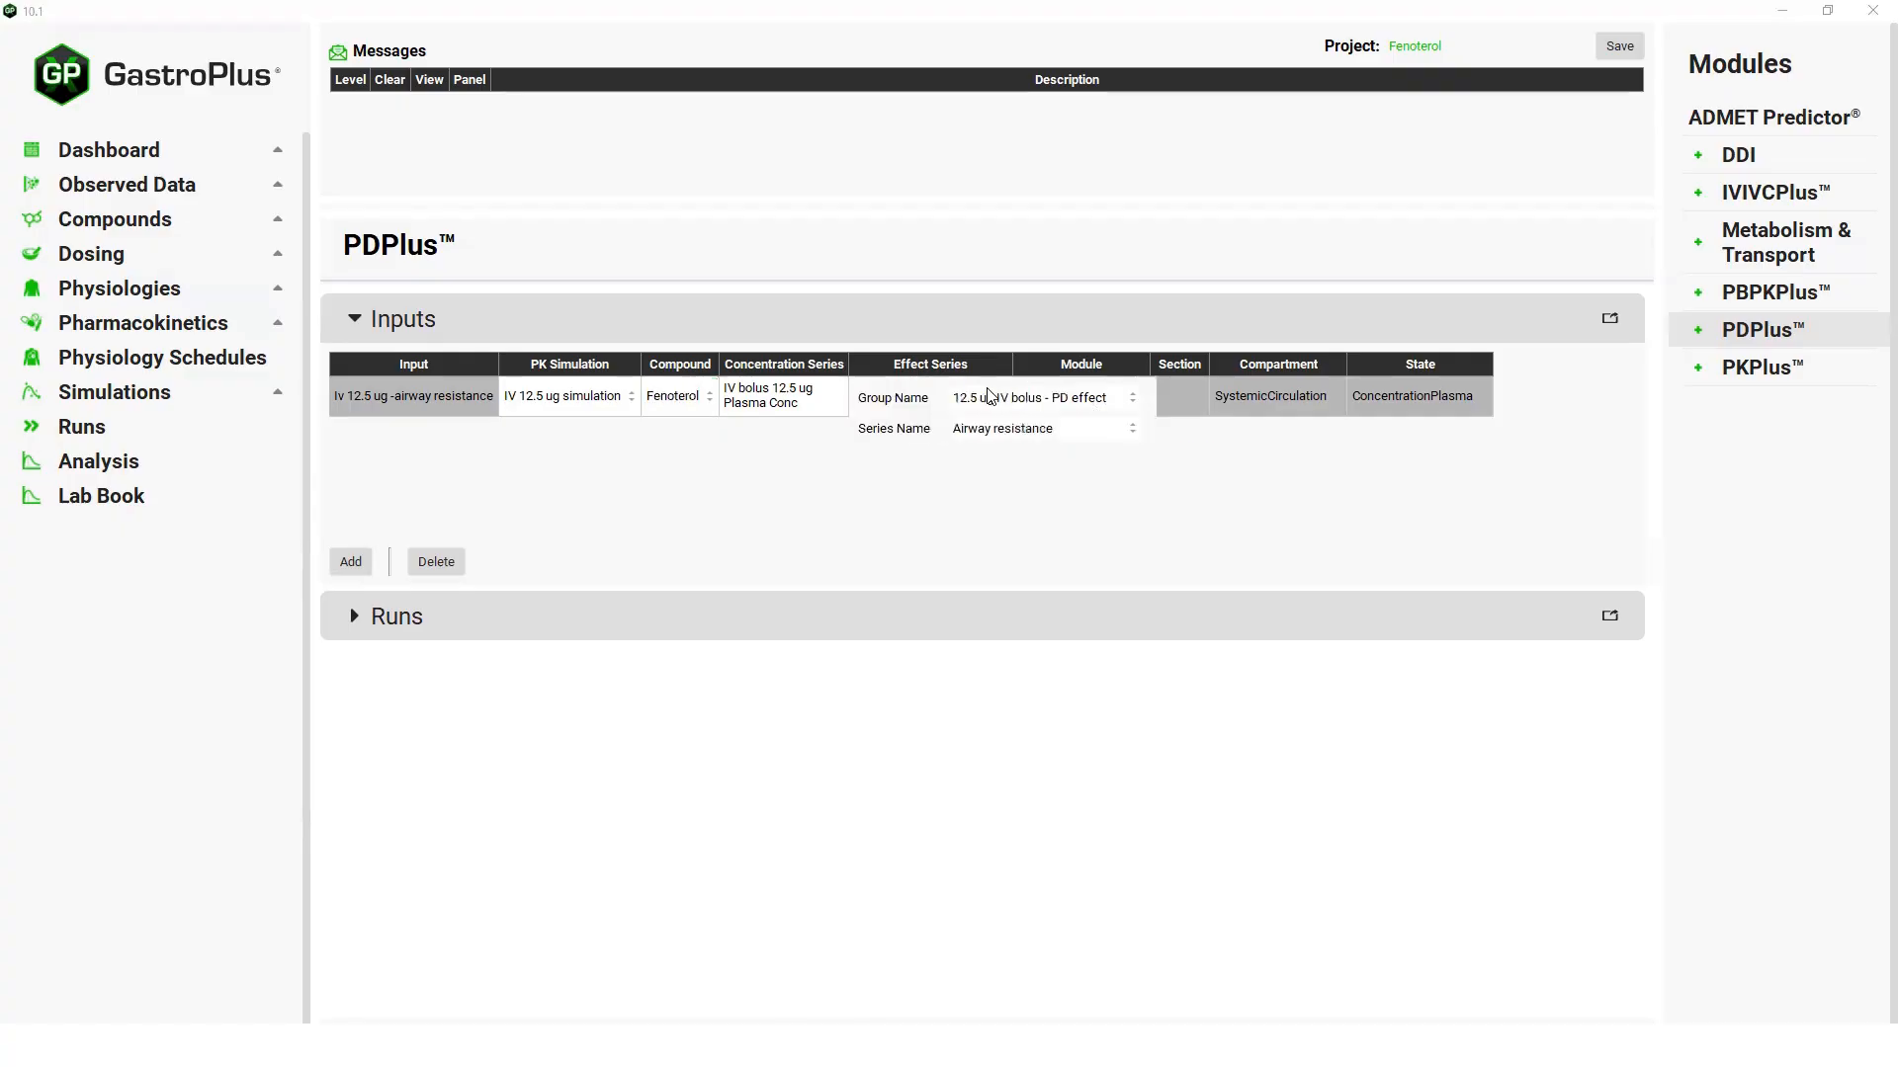
left_click(1131, 400)
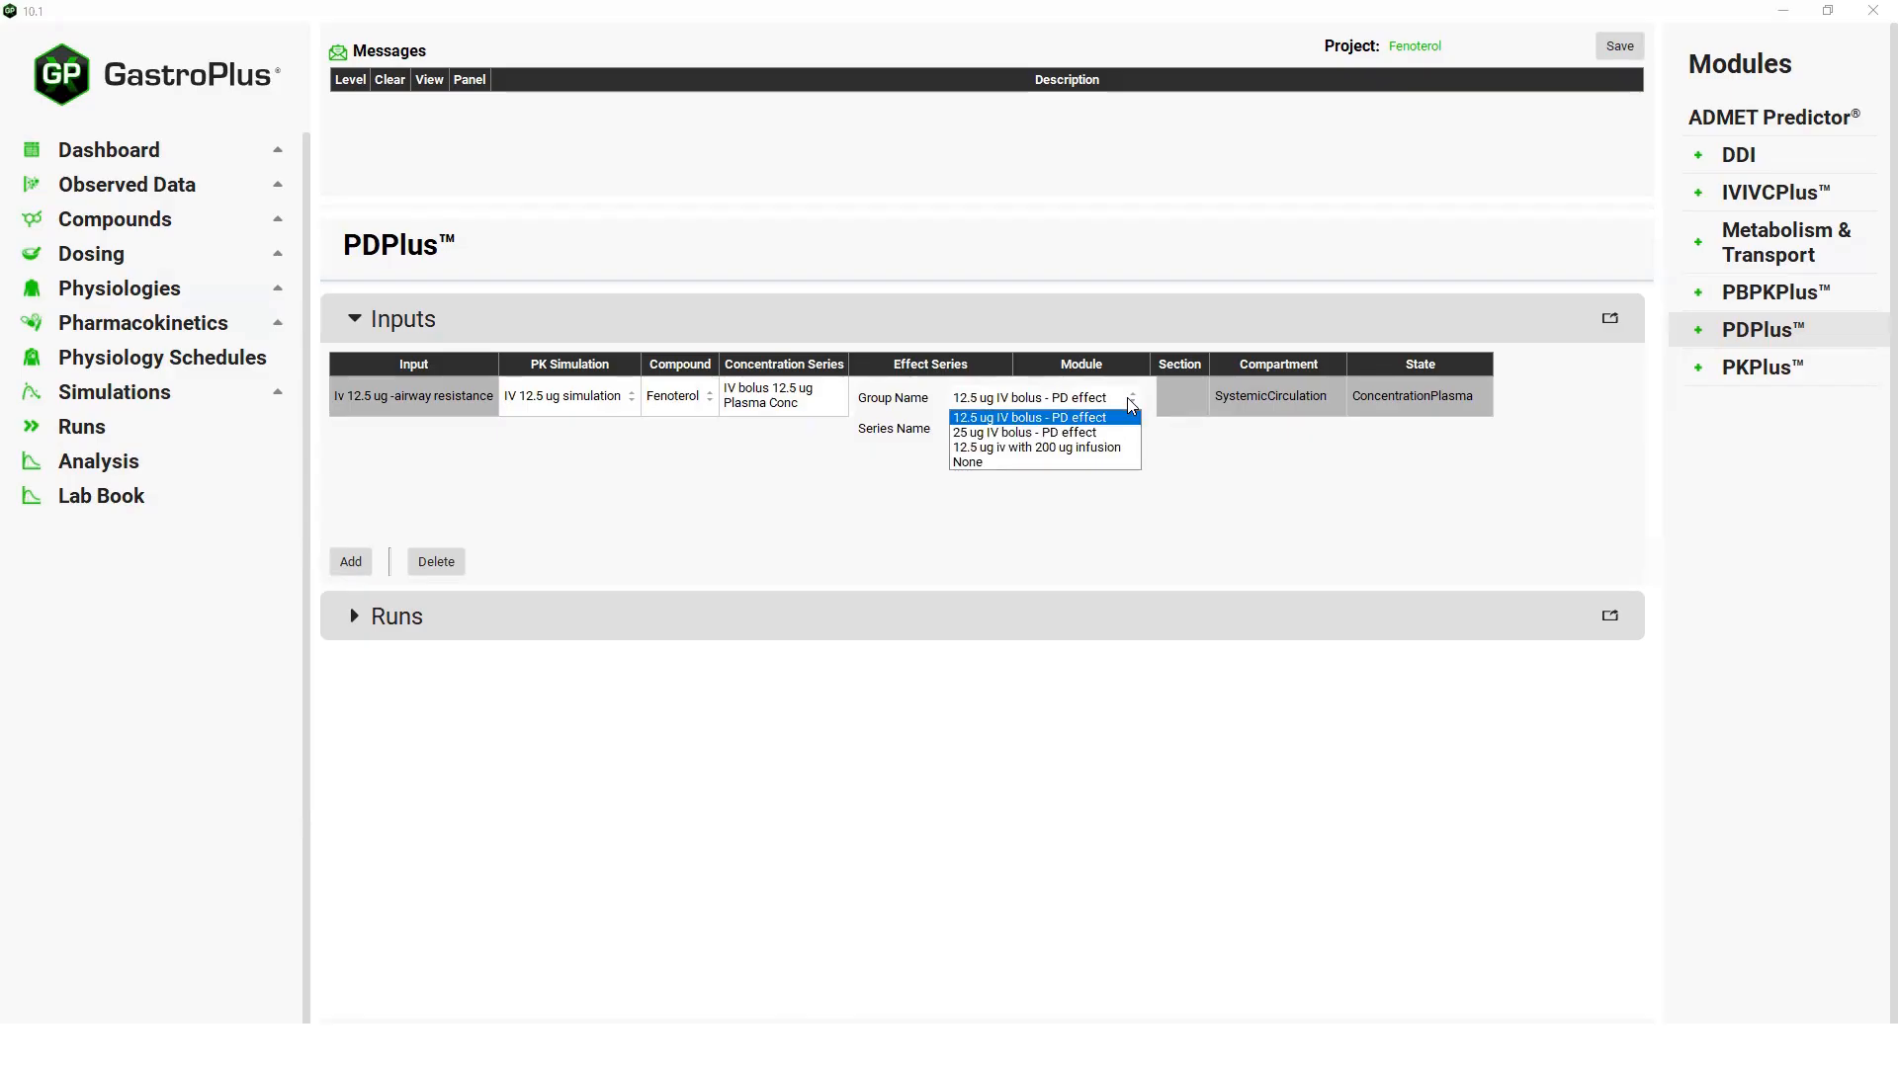
left_click(1240, 503)
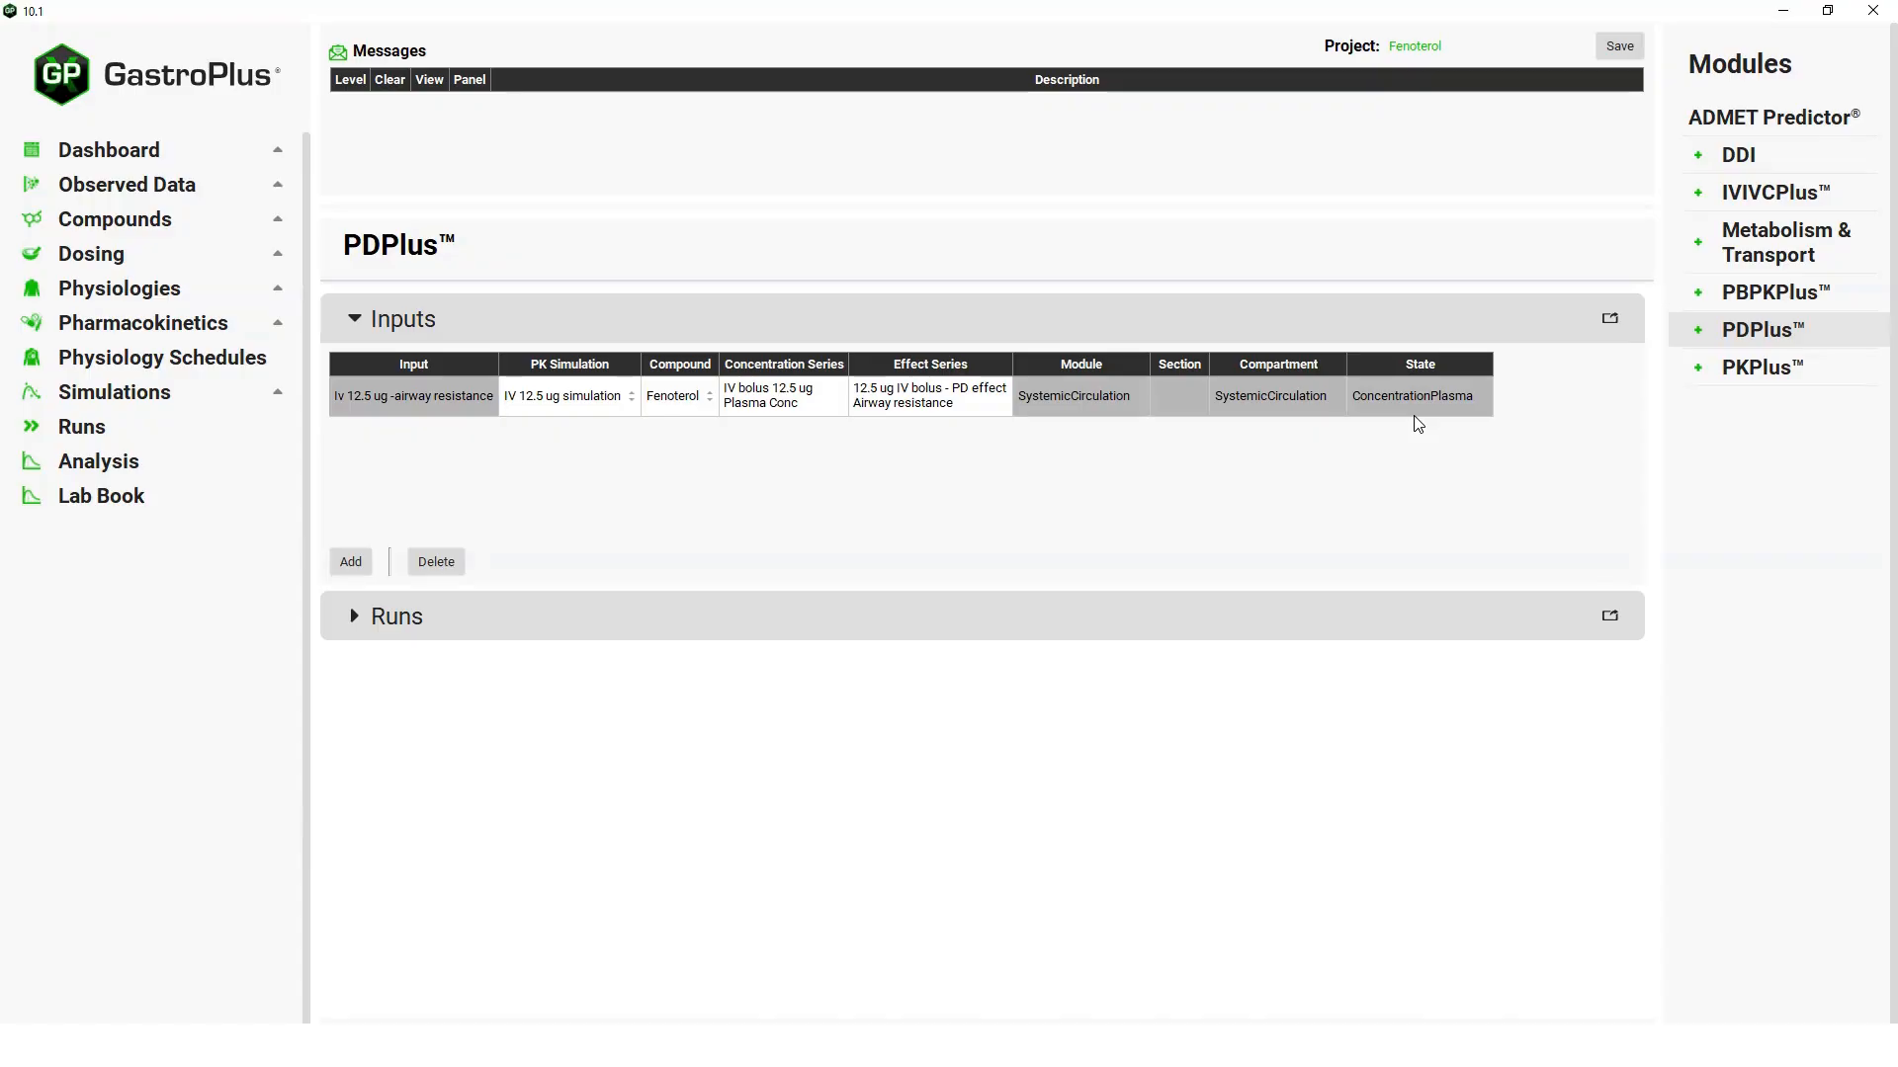
Add two more PD inputs named "Iv 25 ug-airway resistance" and "IV 12.5 ug with 200ug inf-airway resistance".
left_click(350, 563)
type("esistance")
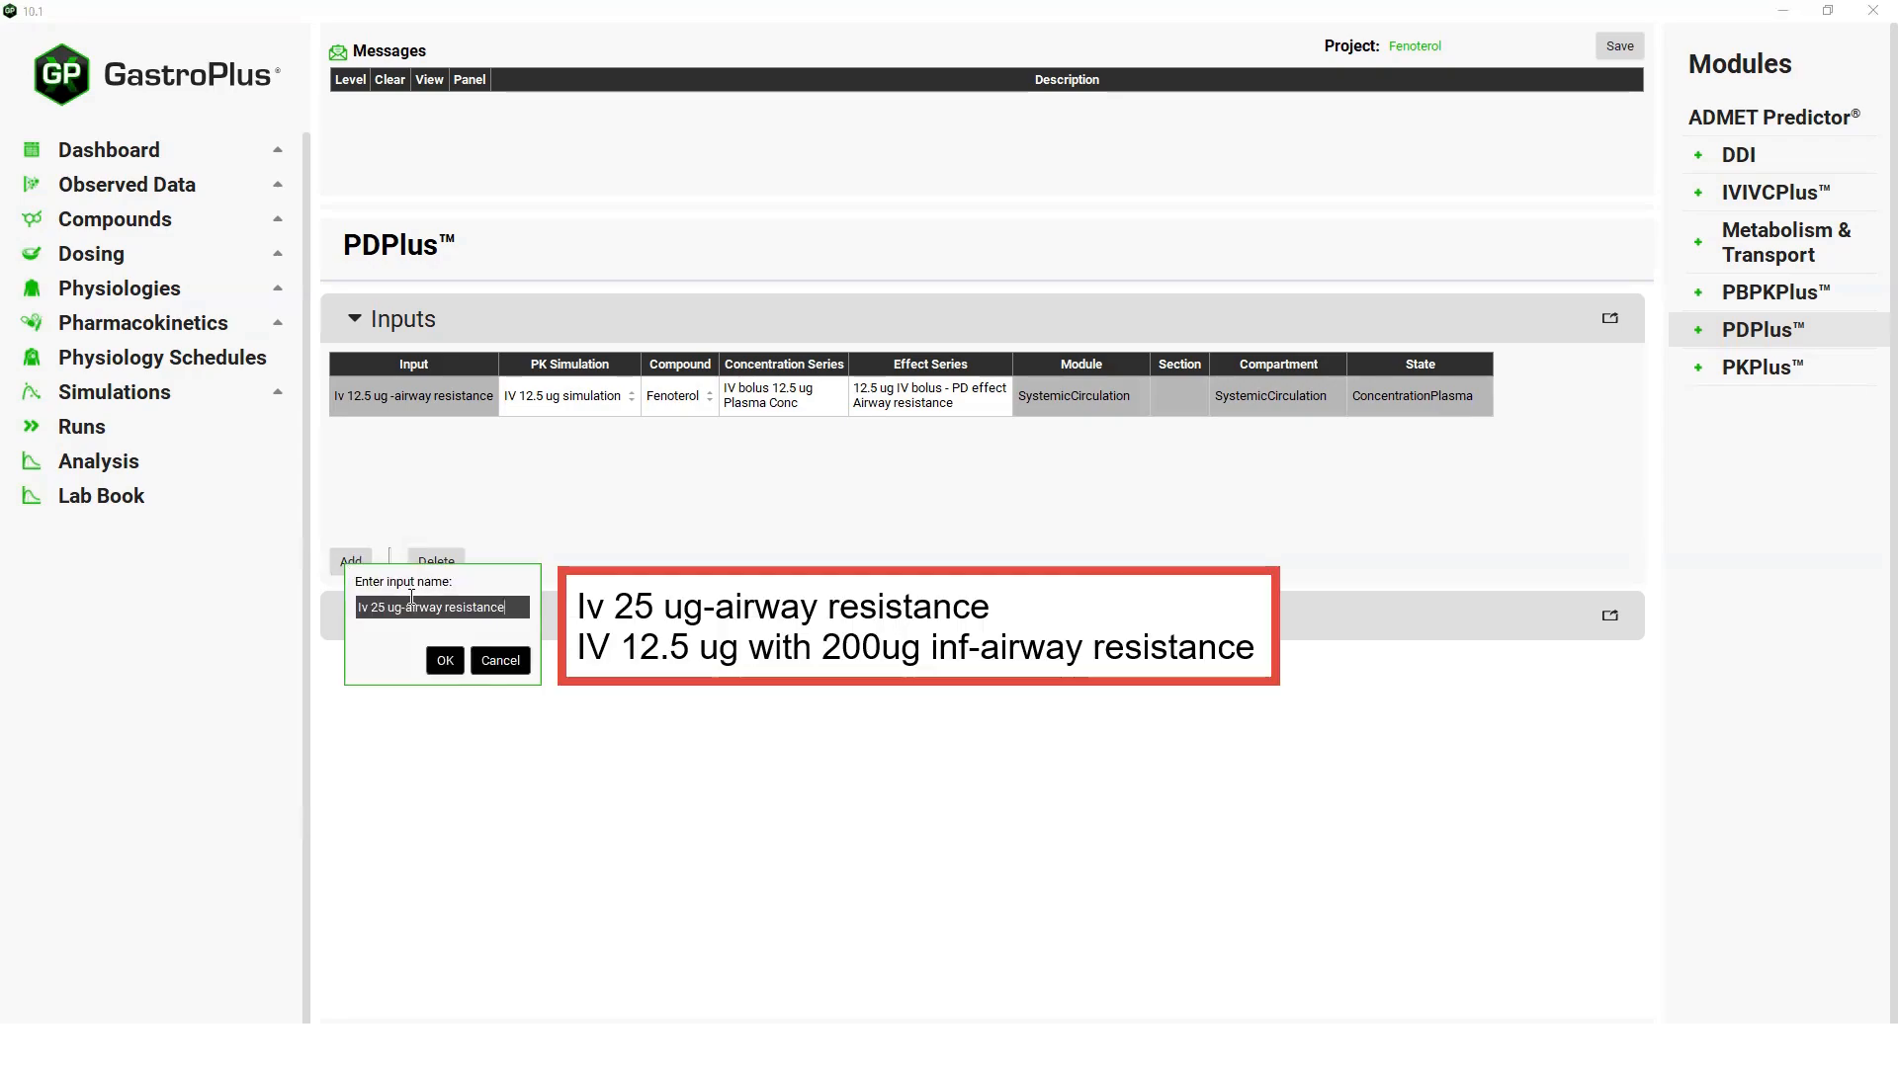
left_click(445, 660)
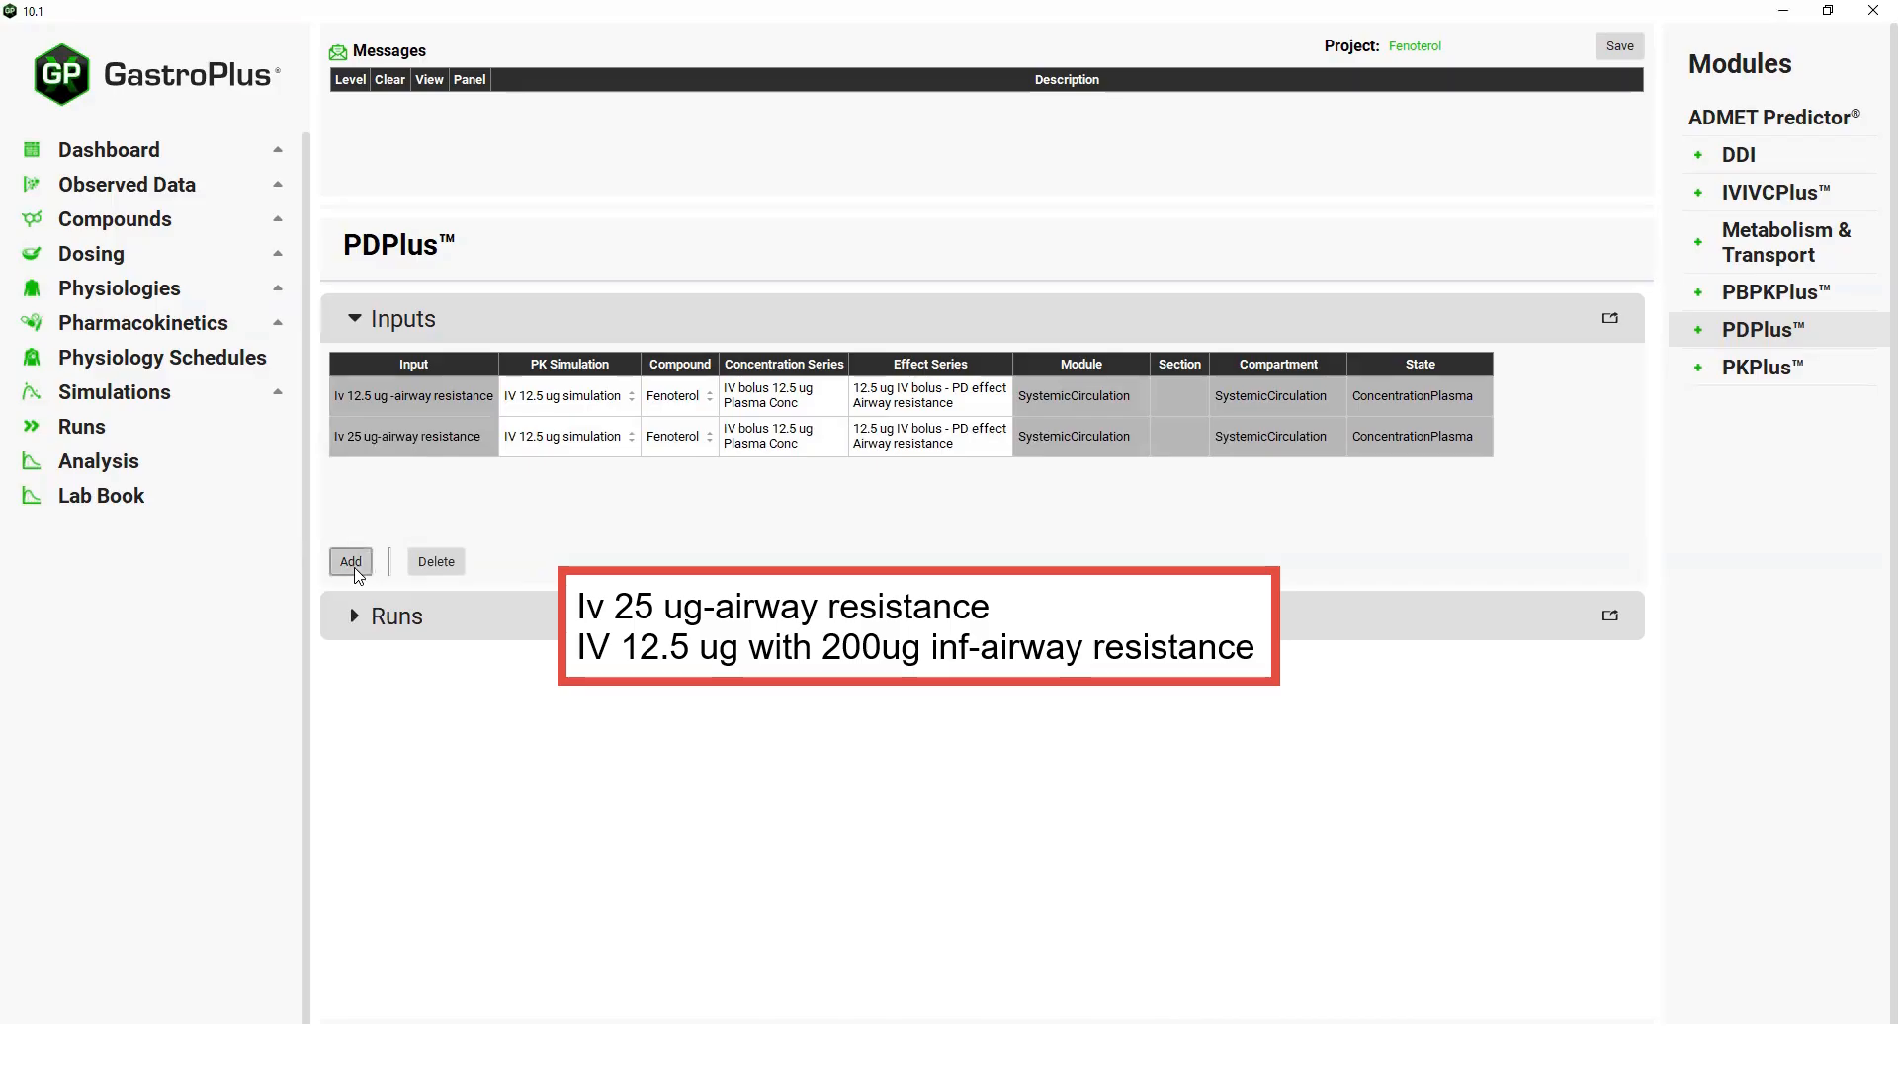
left_click(360, 573)
type("IV 12.5 ug with 200ug inf-airway resistance")
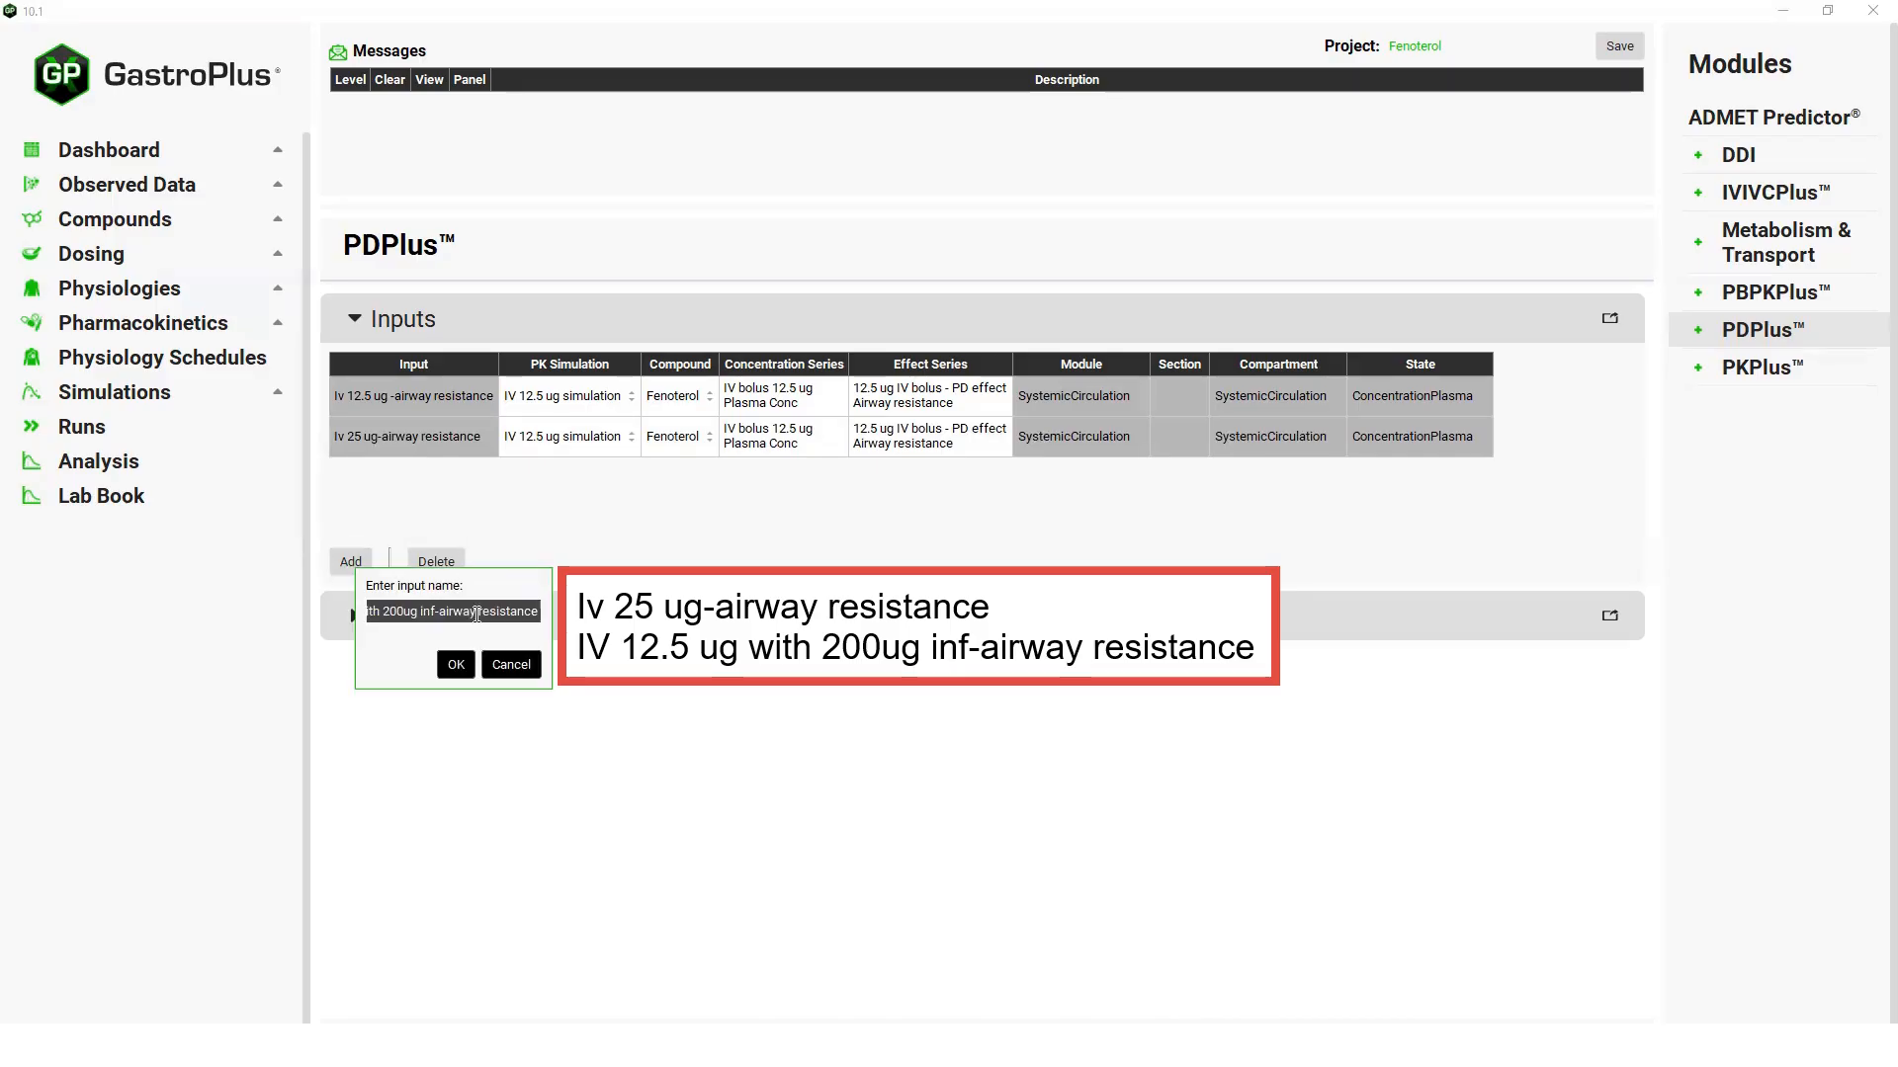
left_click(455, 664)
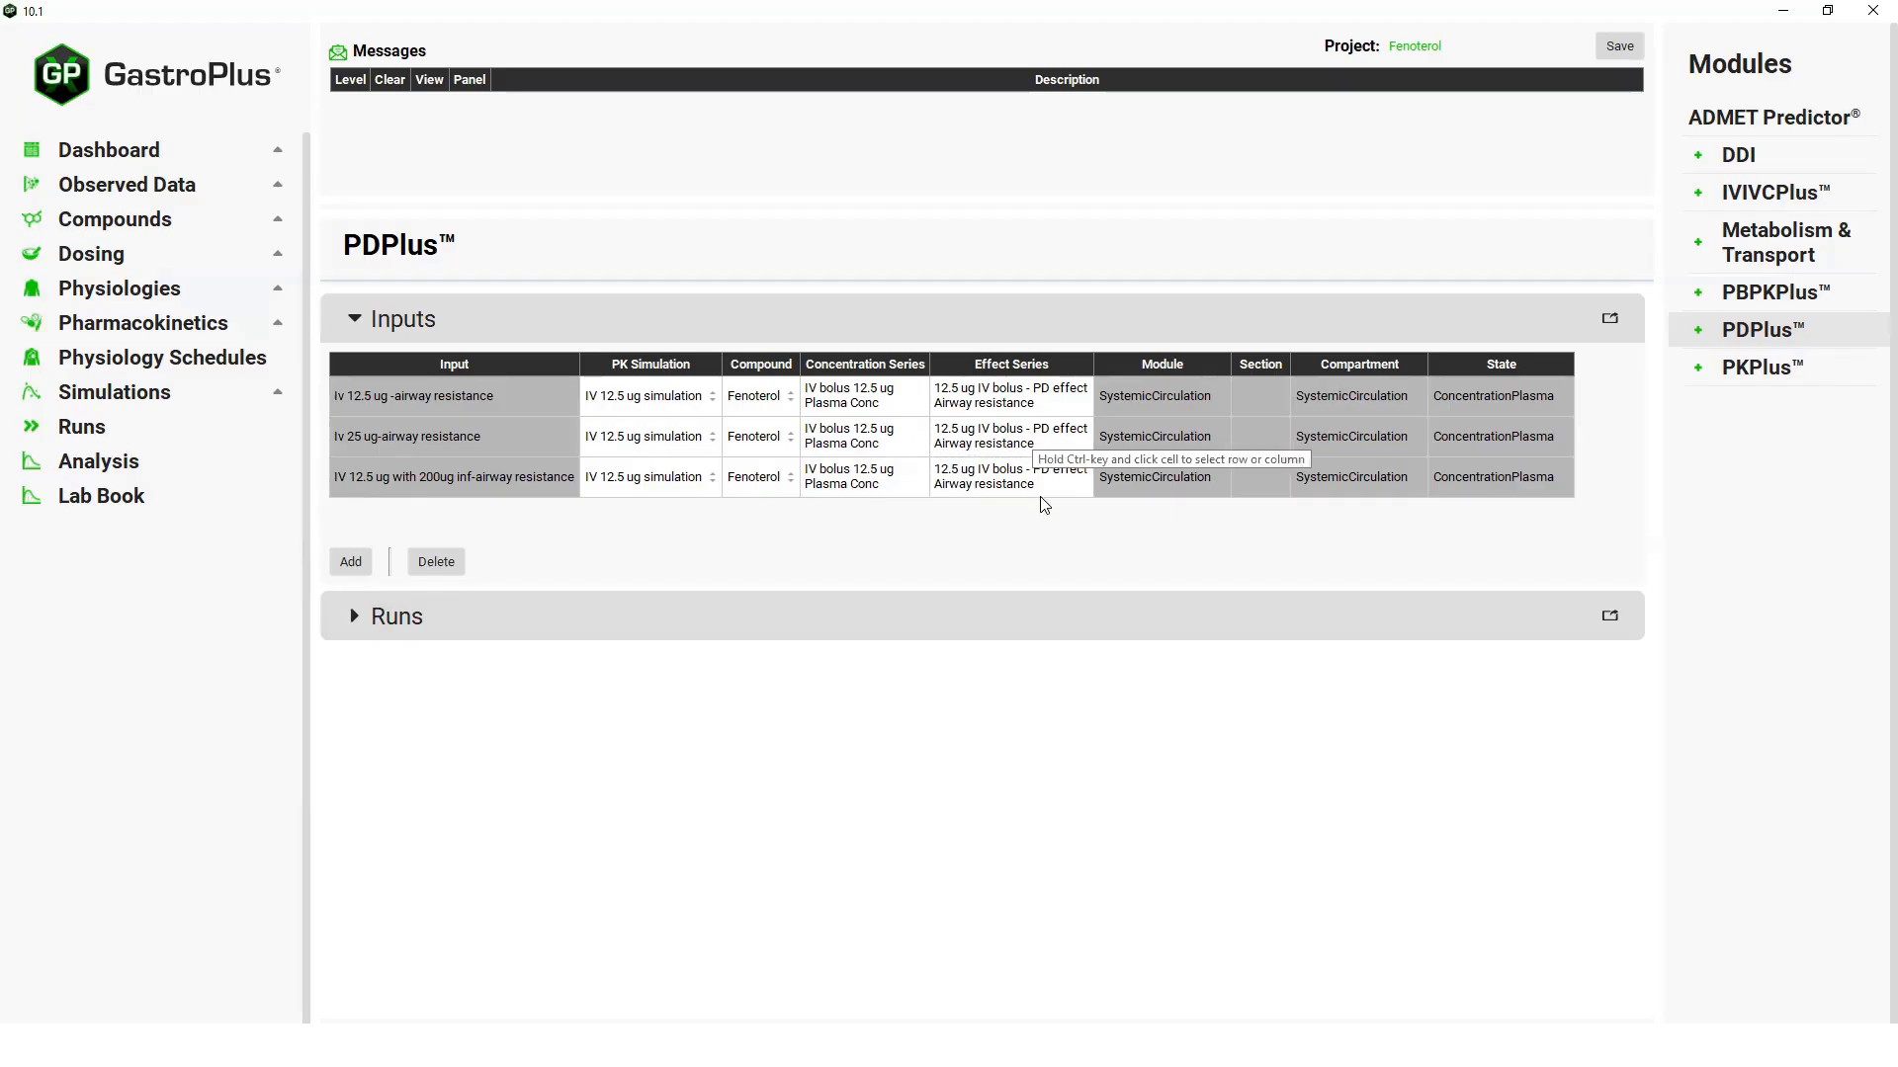
For the 25 ug airway resistance input, choose IV 25 ug simulation and the IV bolus 25 ug concentration series.
left_click(711, 438)
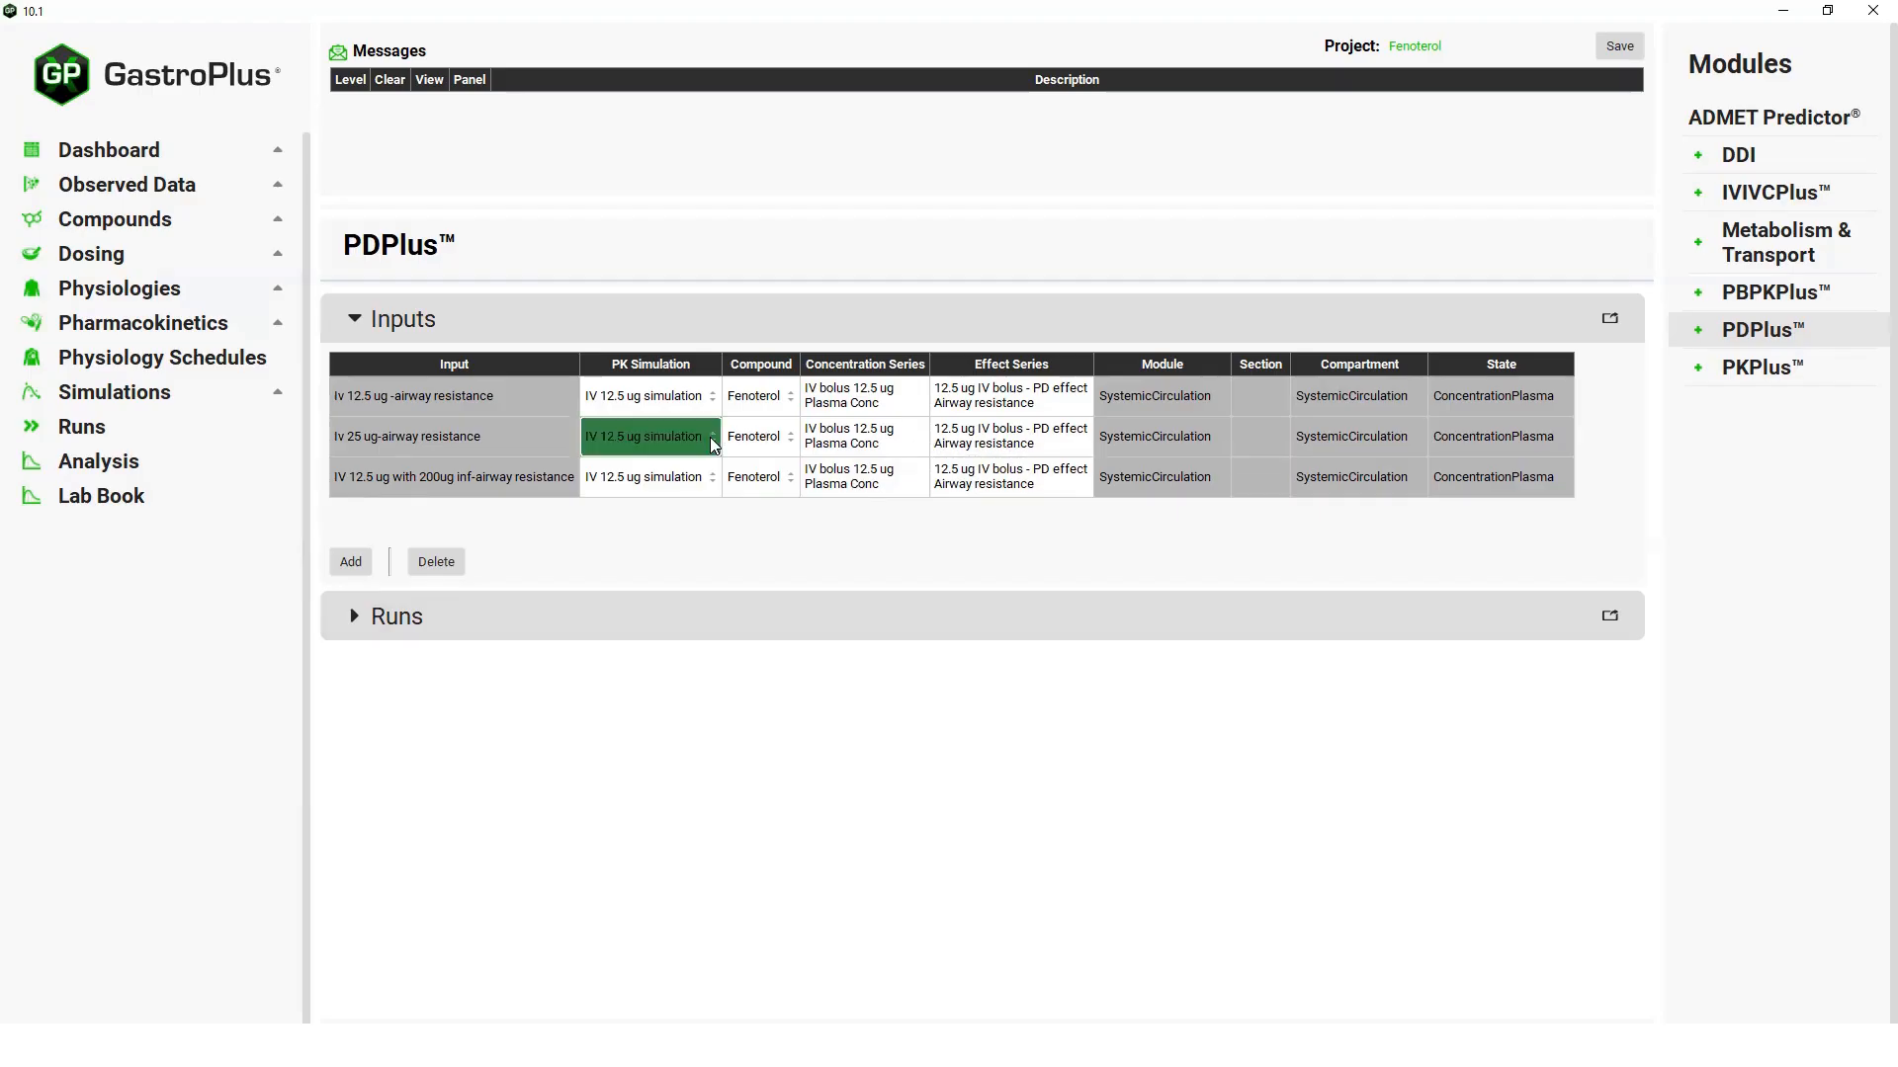
left_click(712, 439)
left_click(682, 480)
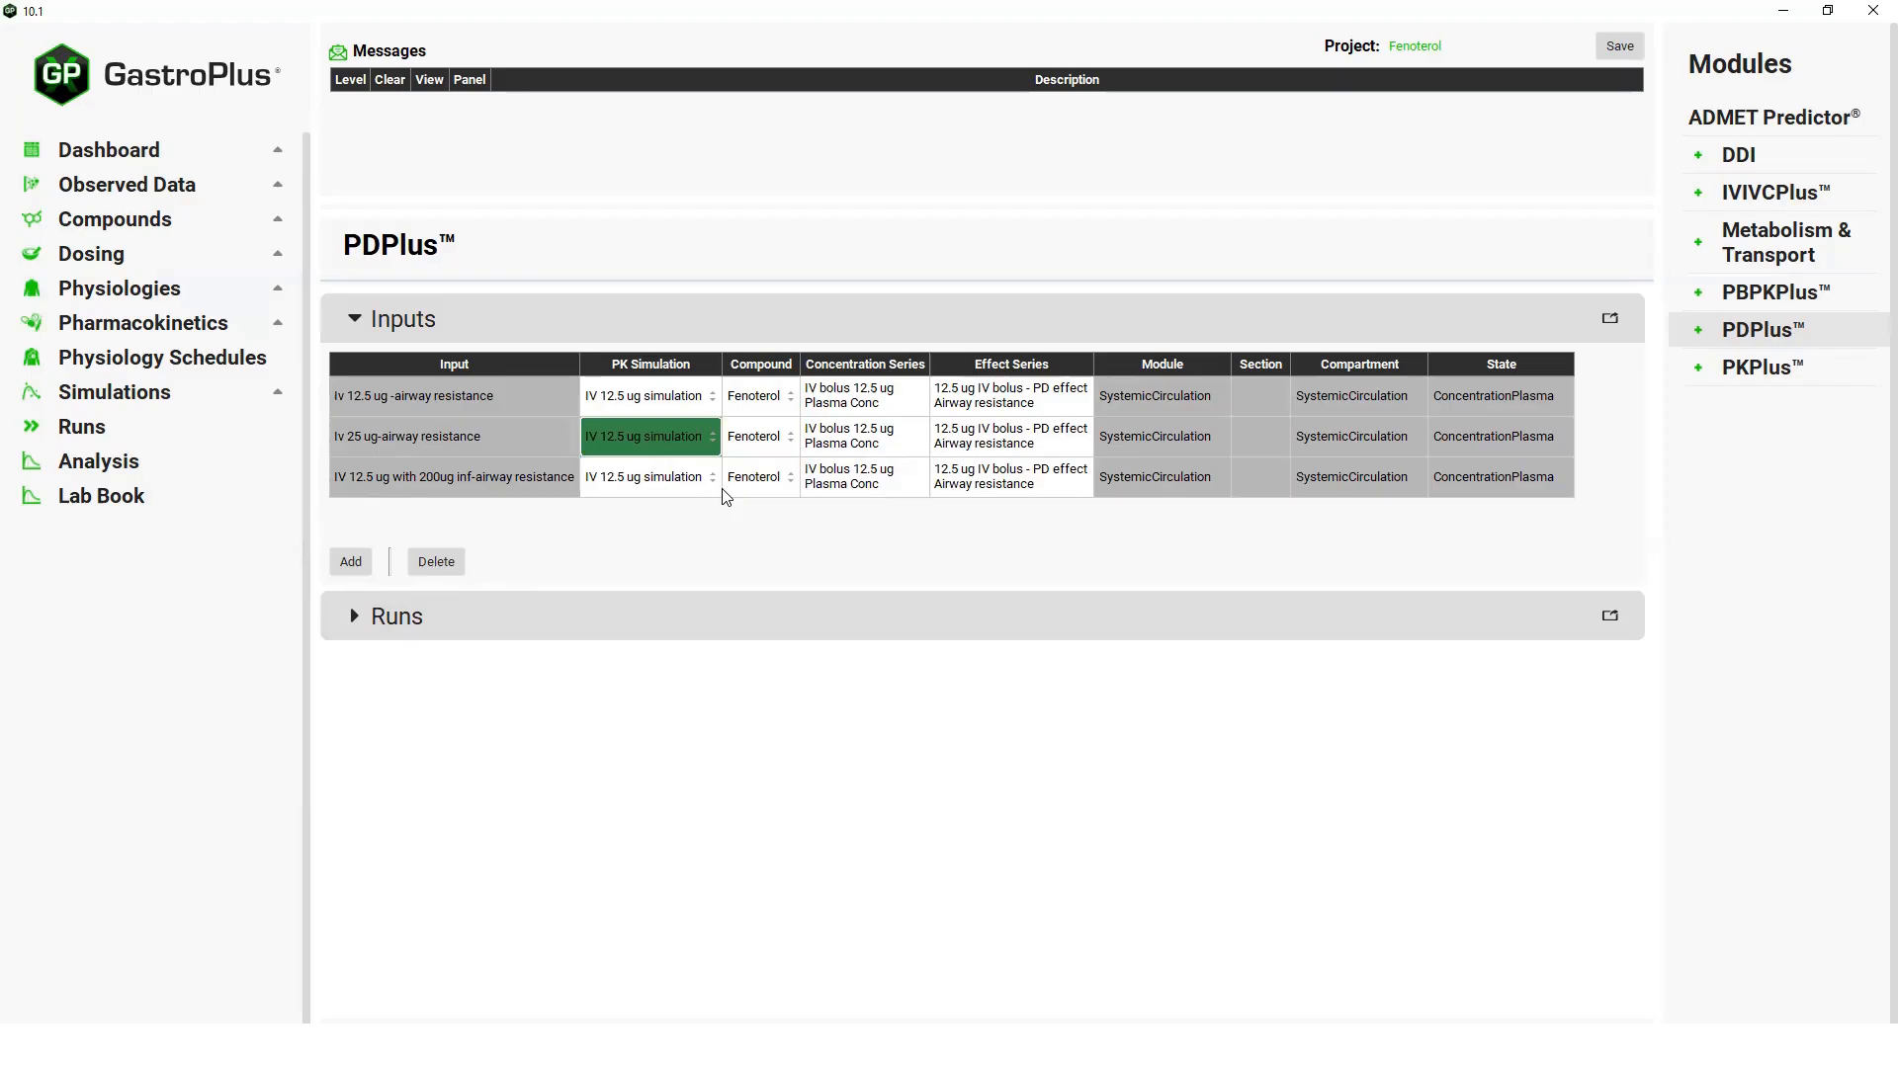
left_click(883, 443)
left_click(1004, 439)
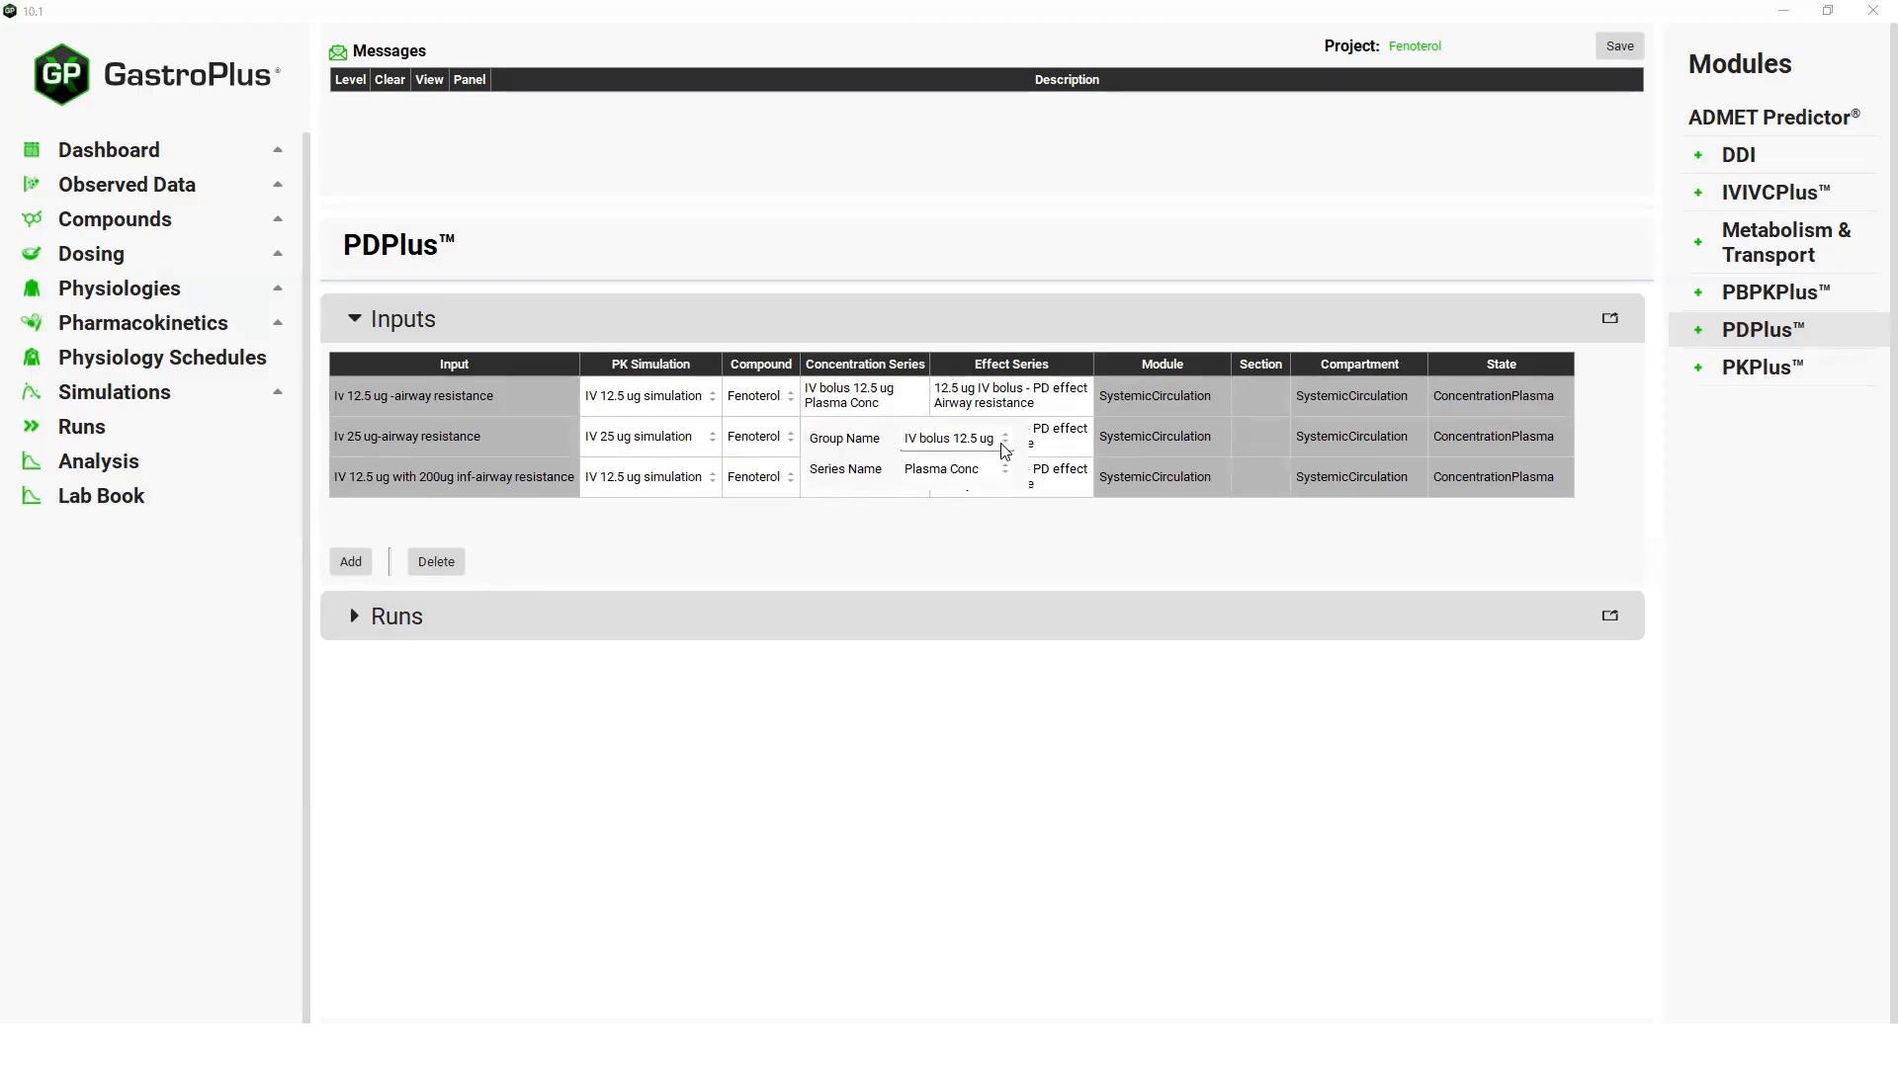
left_click(976, 472)
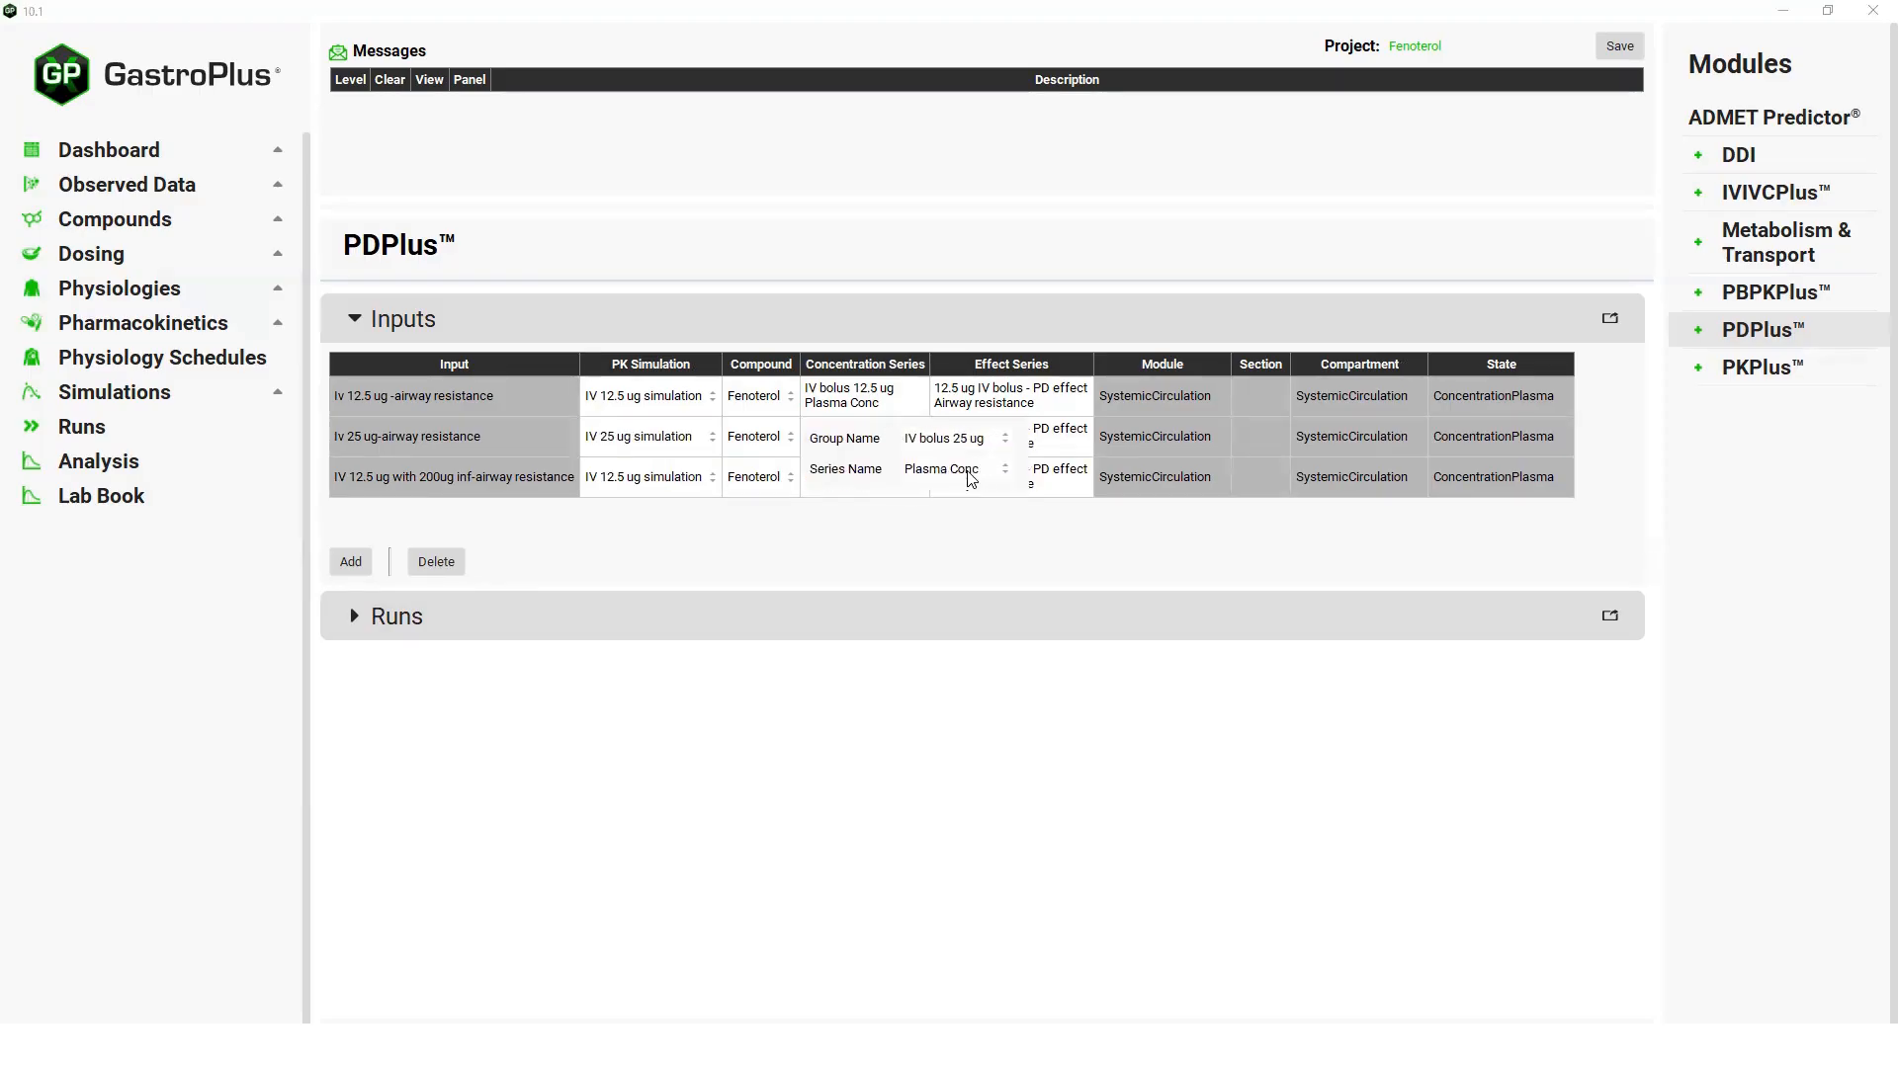
Set the effect series group of the 25 ug airway resistance input to 25 ug IV bolus - PD effect.
left_click(1077, 438)
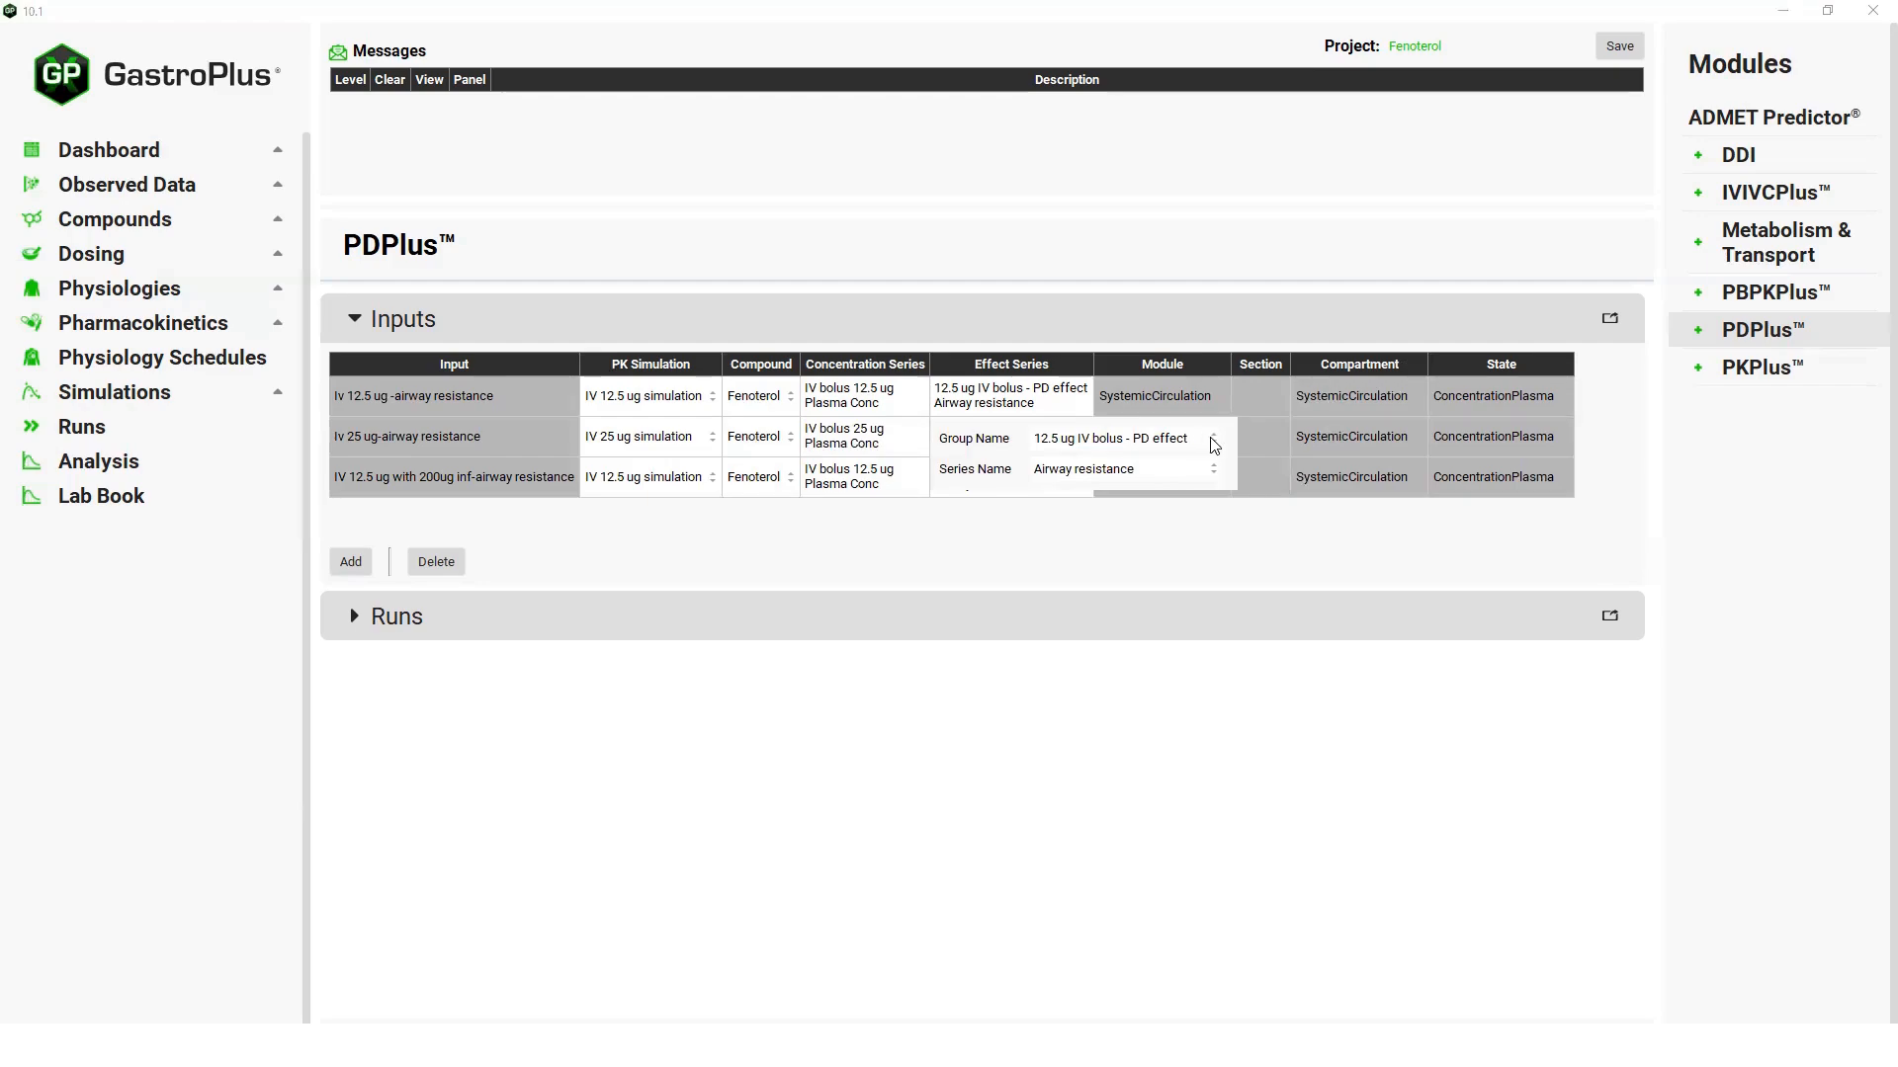
left_click(1212, 440)
left_click(986, 494)
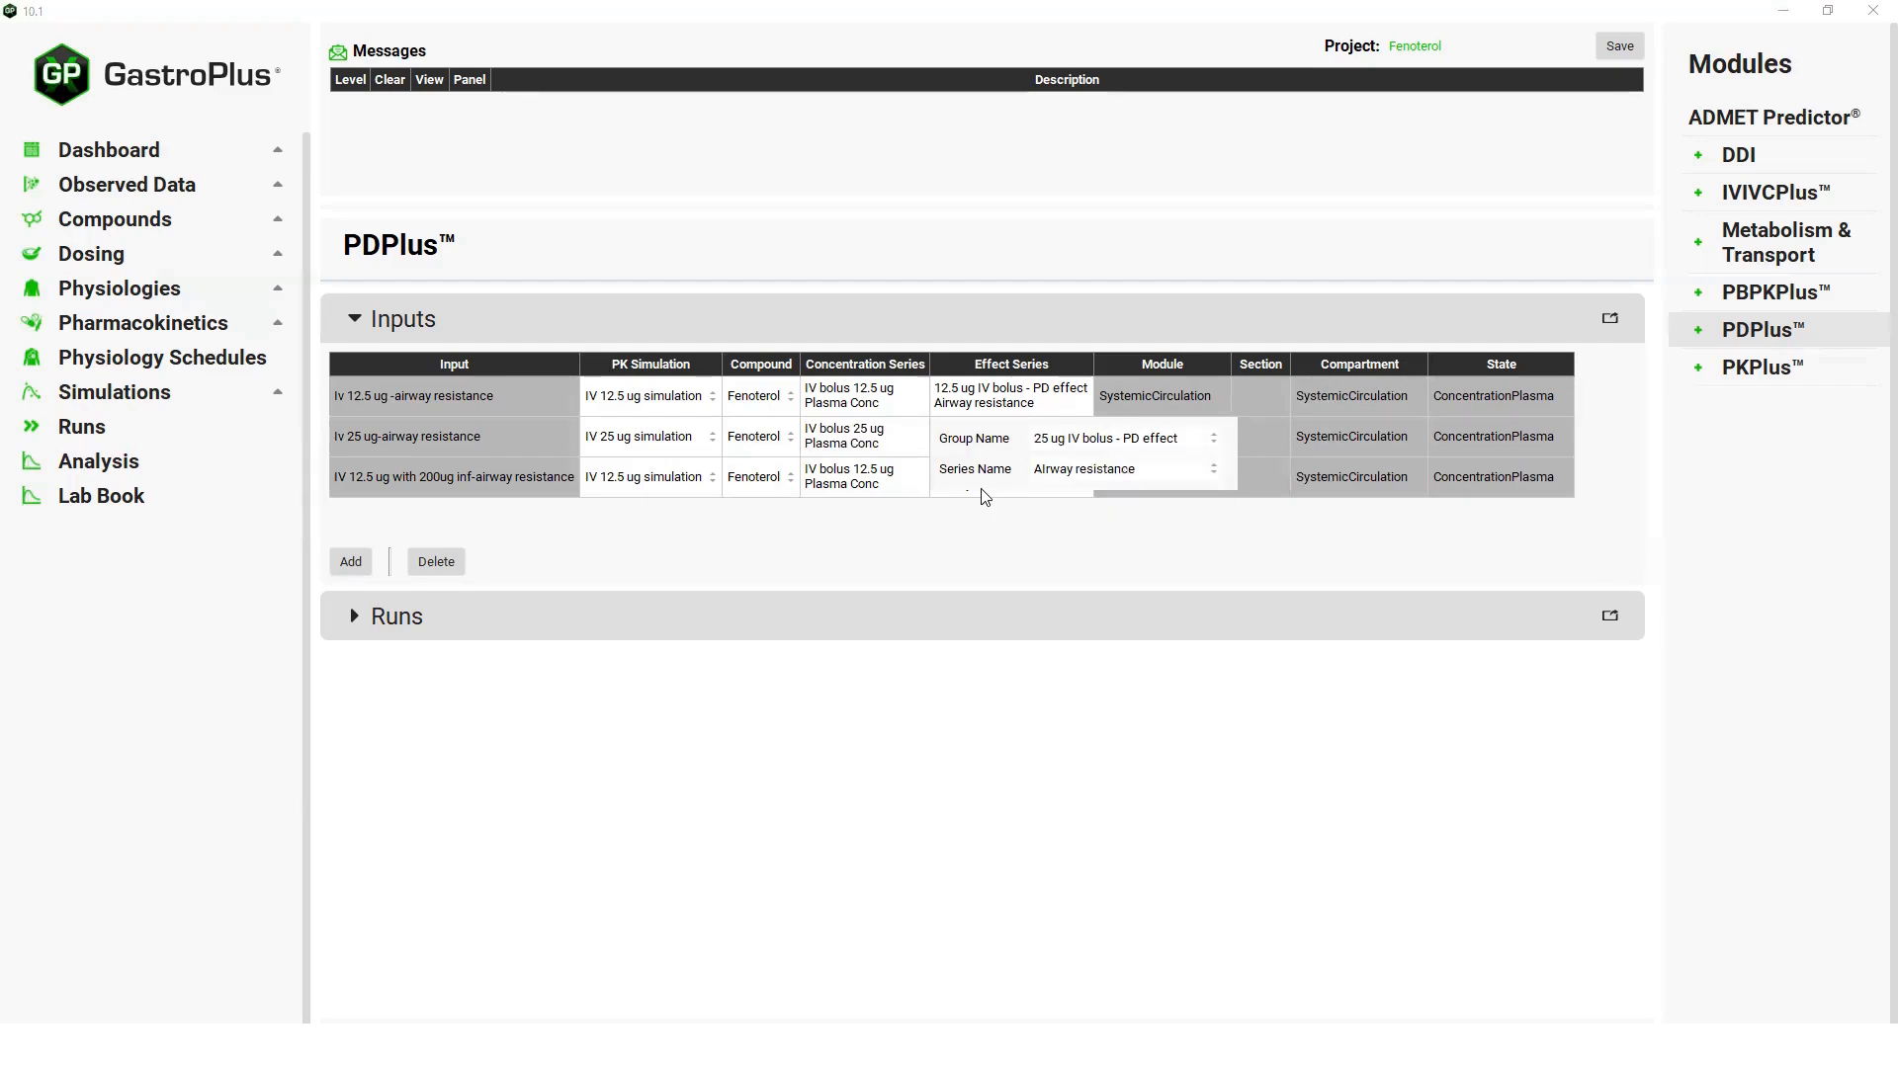
For the 200ug infusion input, choose IV 12.5 ug with 200 ug infusion simulation and set its concentration series to Use Simulated.
left_click(692, 479)
left_click(713, 480)
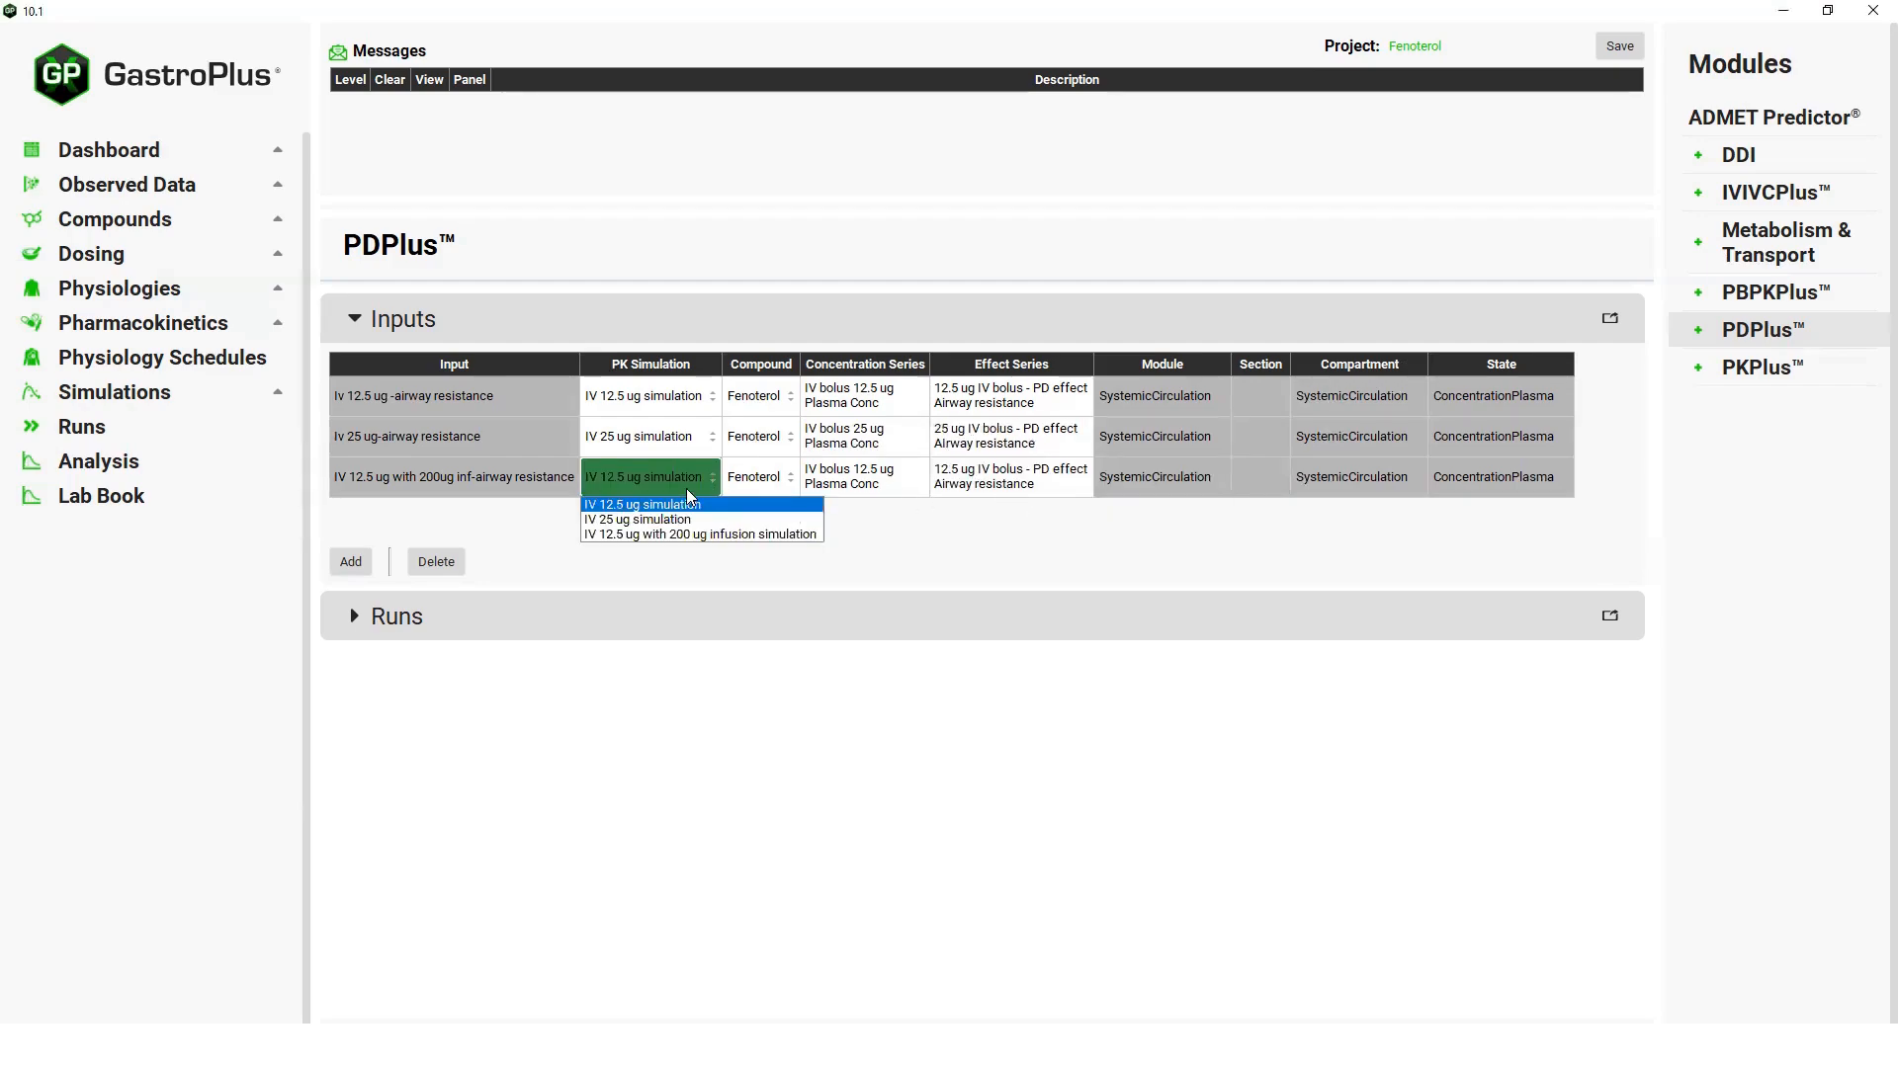
left_click(671, 538)
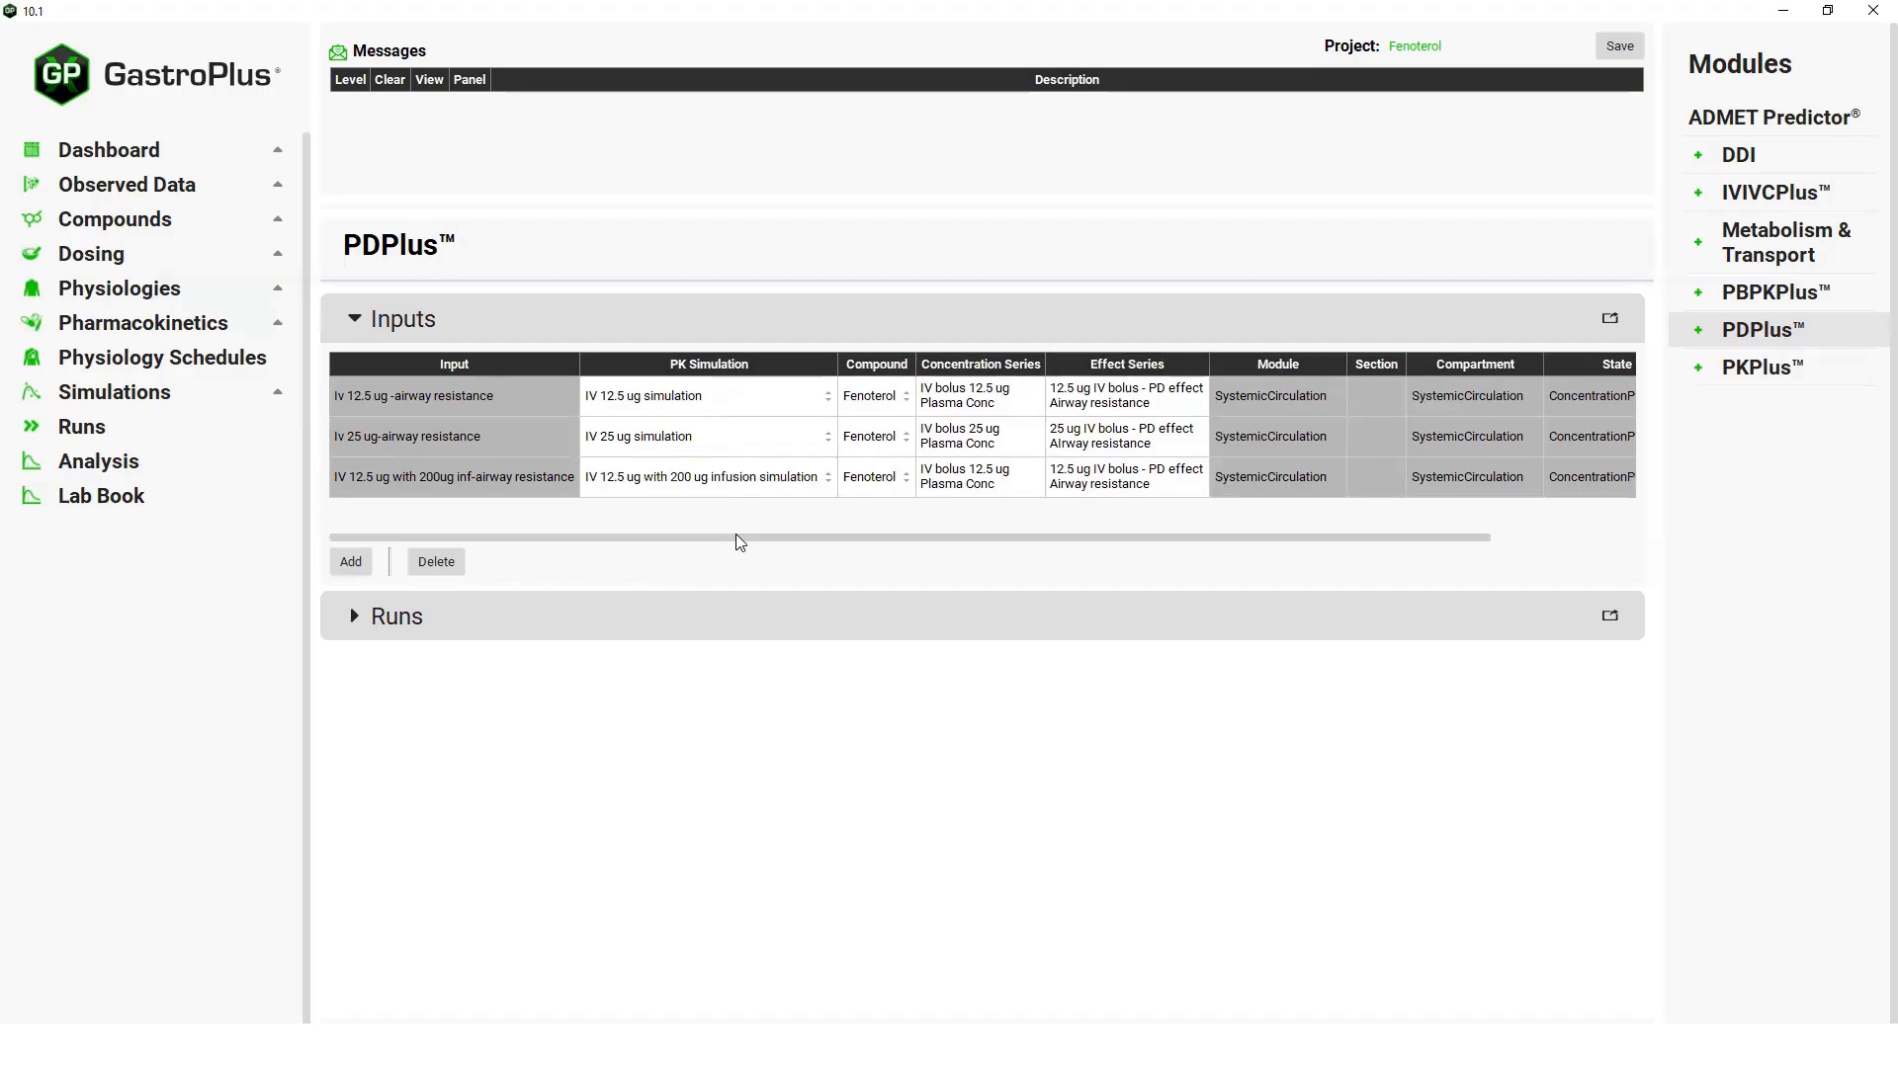
left_click(1026, 479)
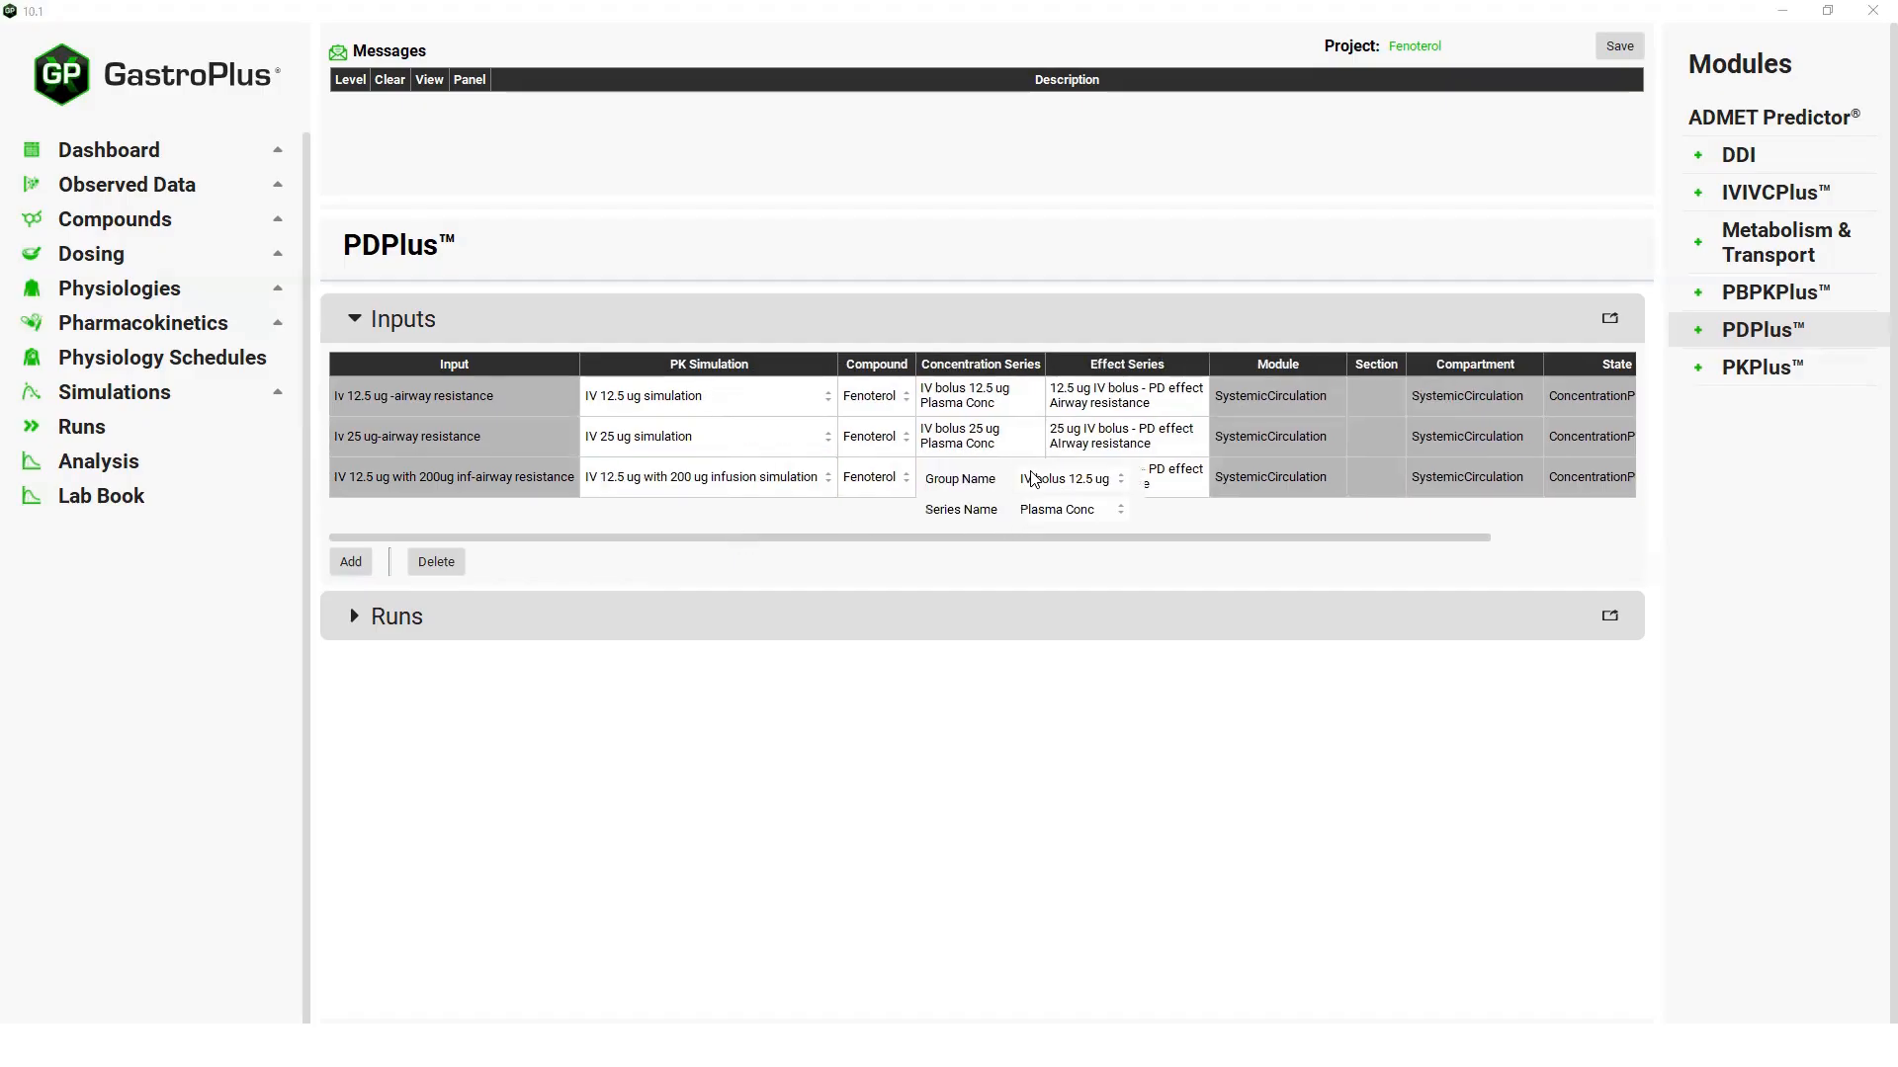
left_click(1120, 480)
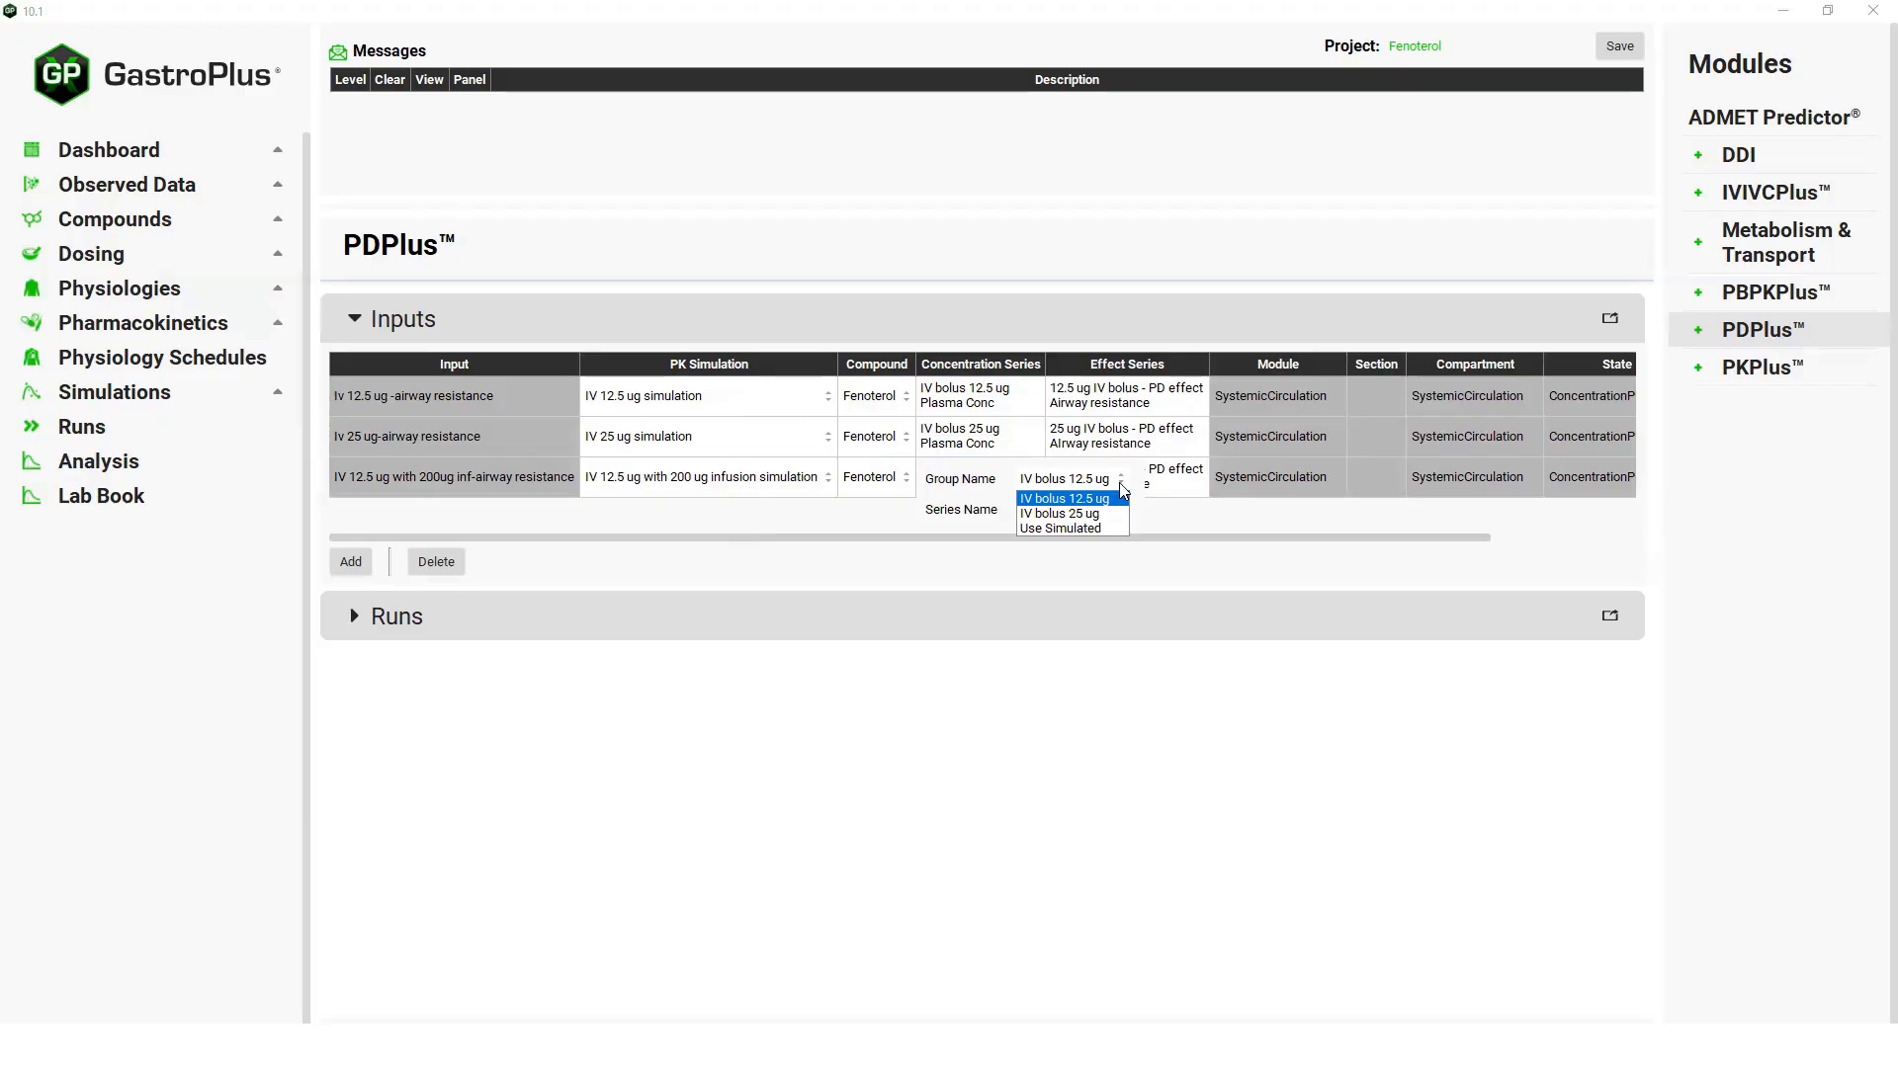
left_click(1075, 527)
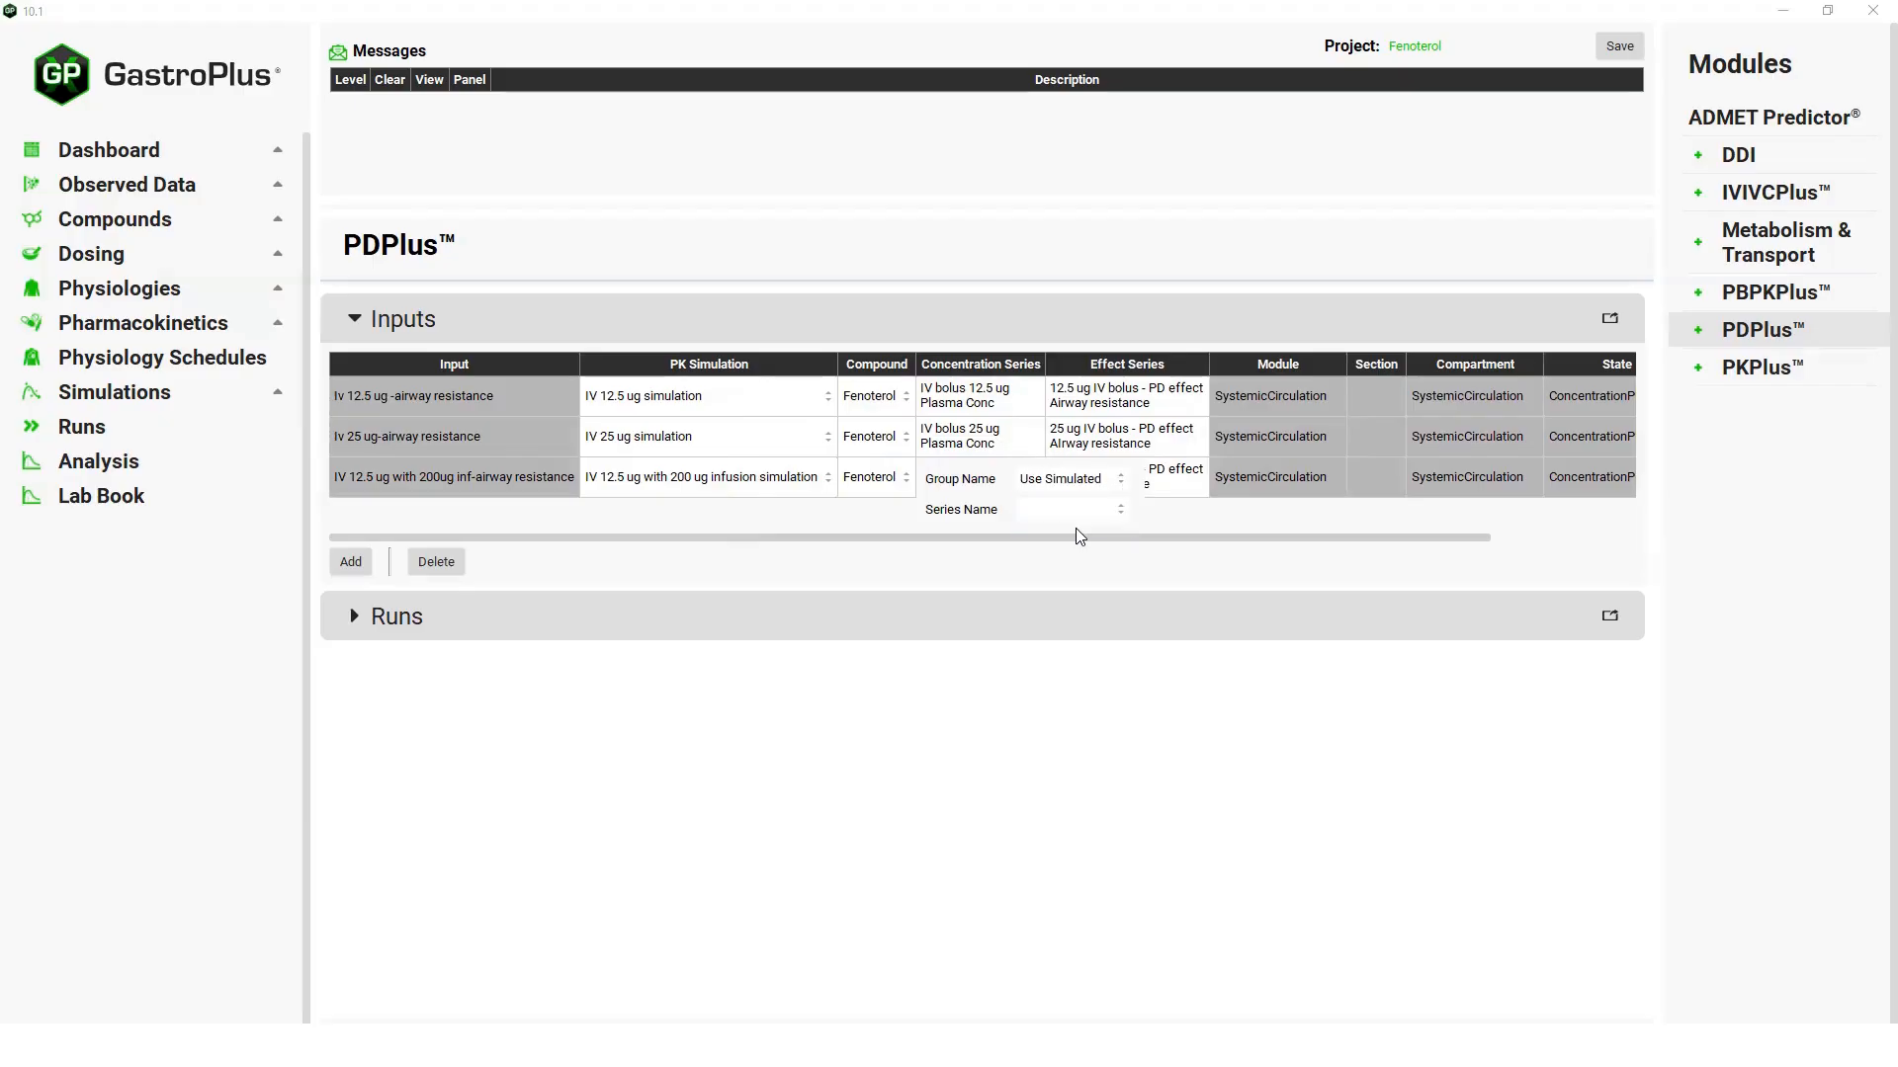
Set the effect series group of the 200ug infusion input to 12.5 ug iv with 200 ug infusion.
left_click(1193, 481)
left_click(1335, 481)
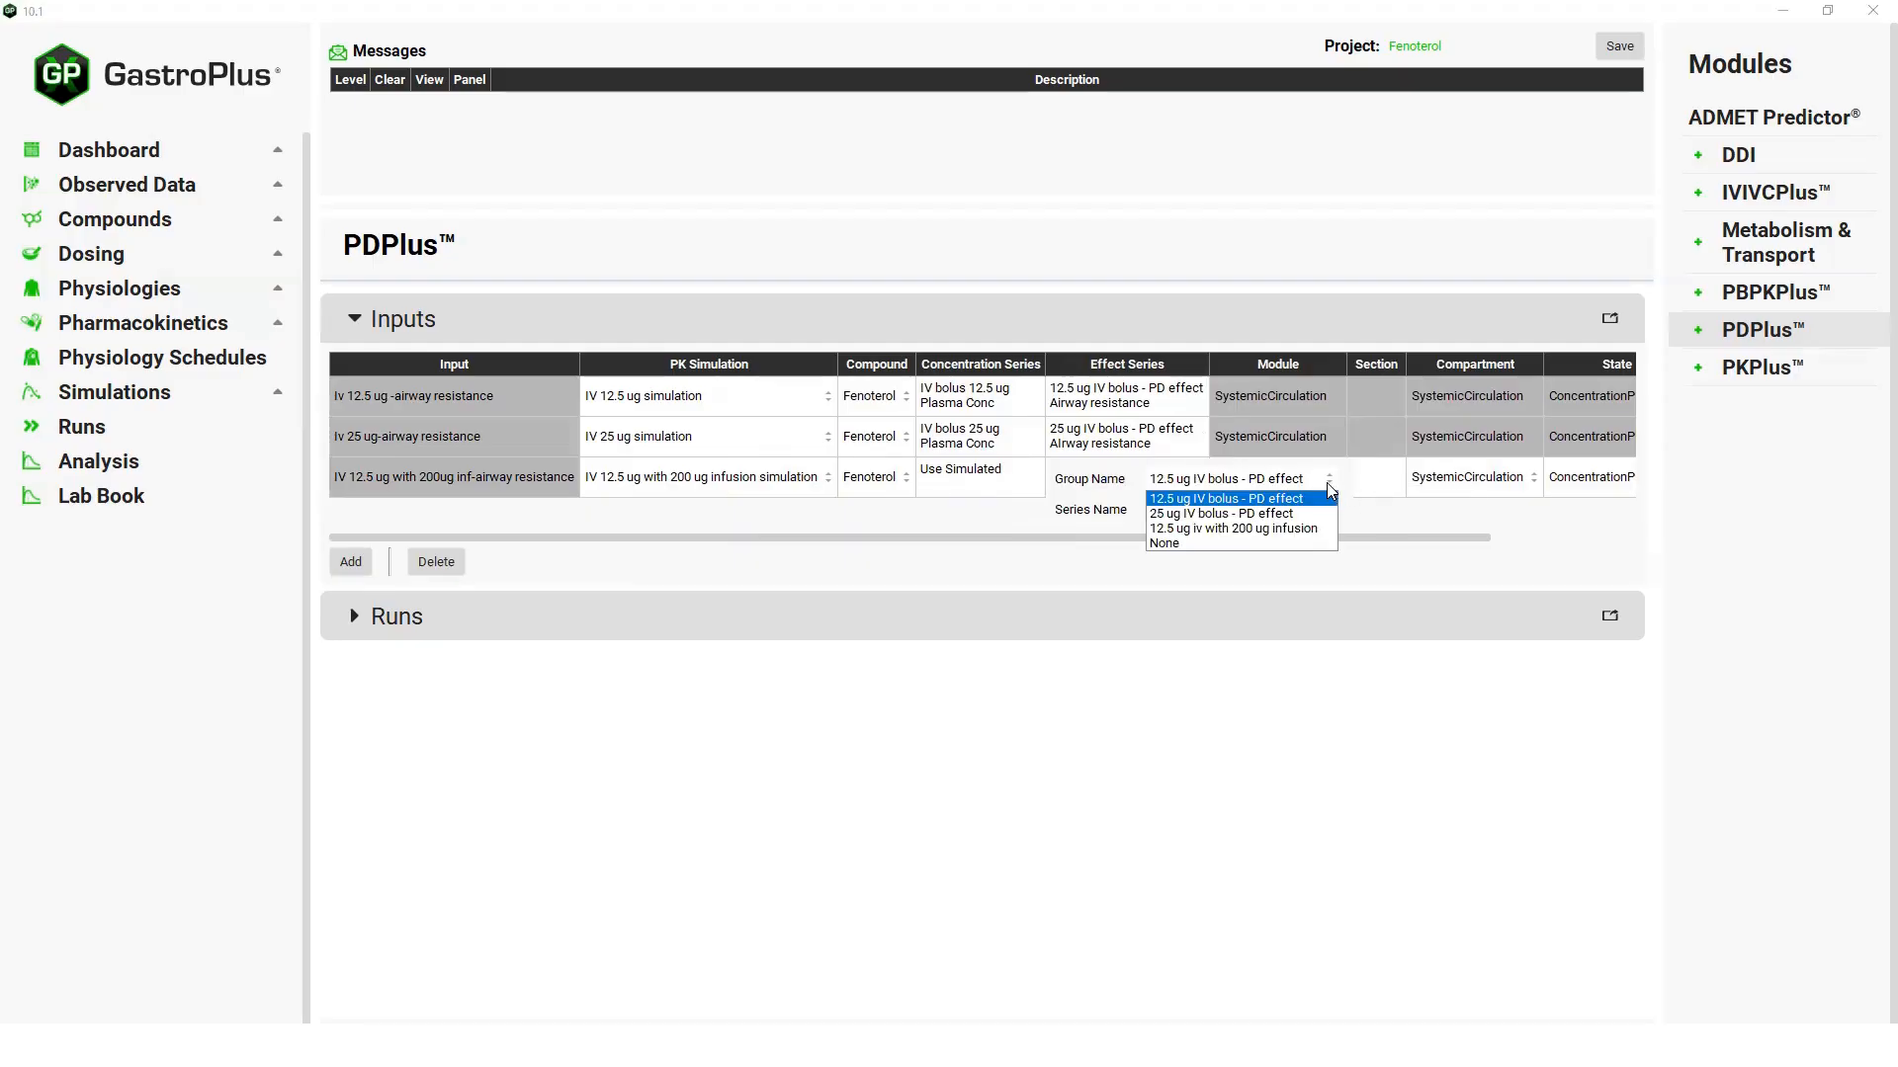
left_click(1252, 529)
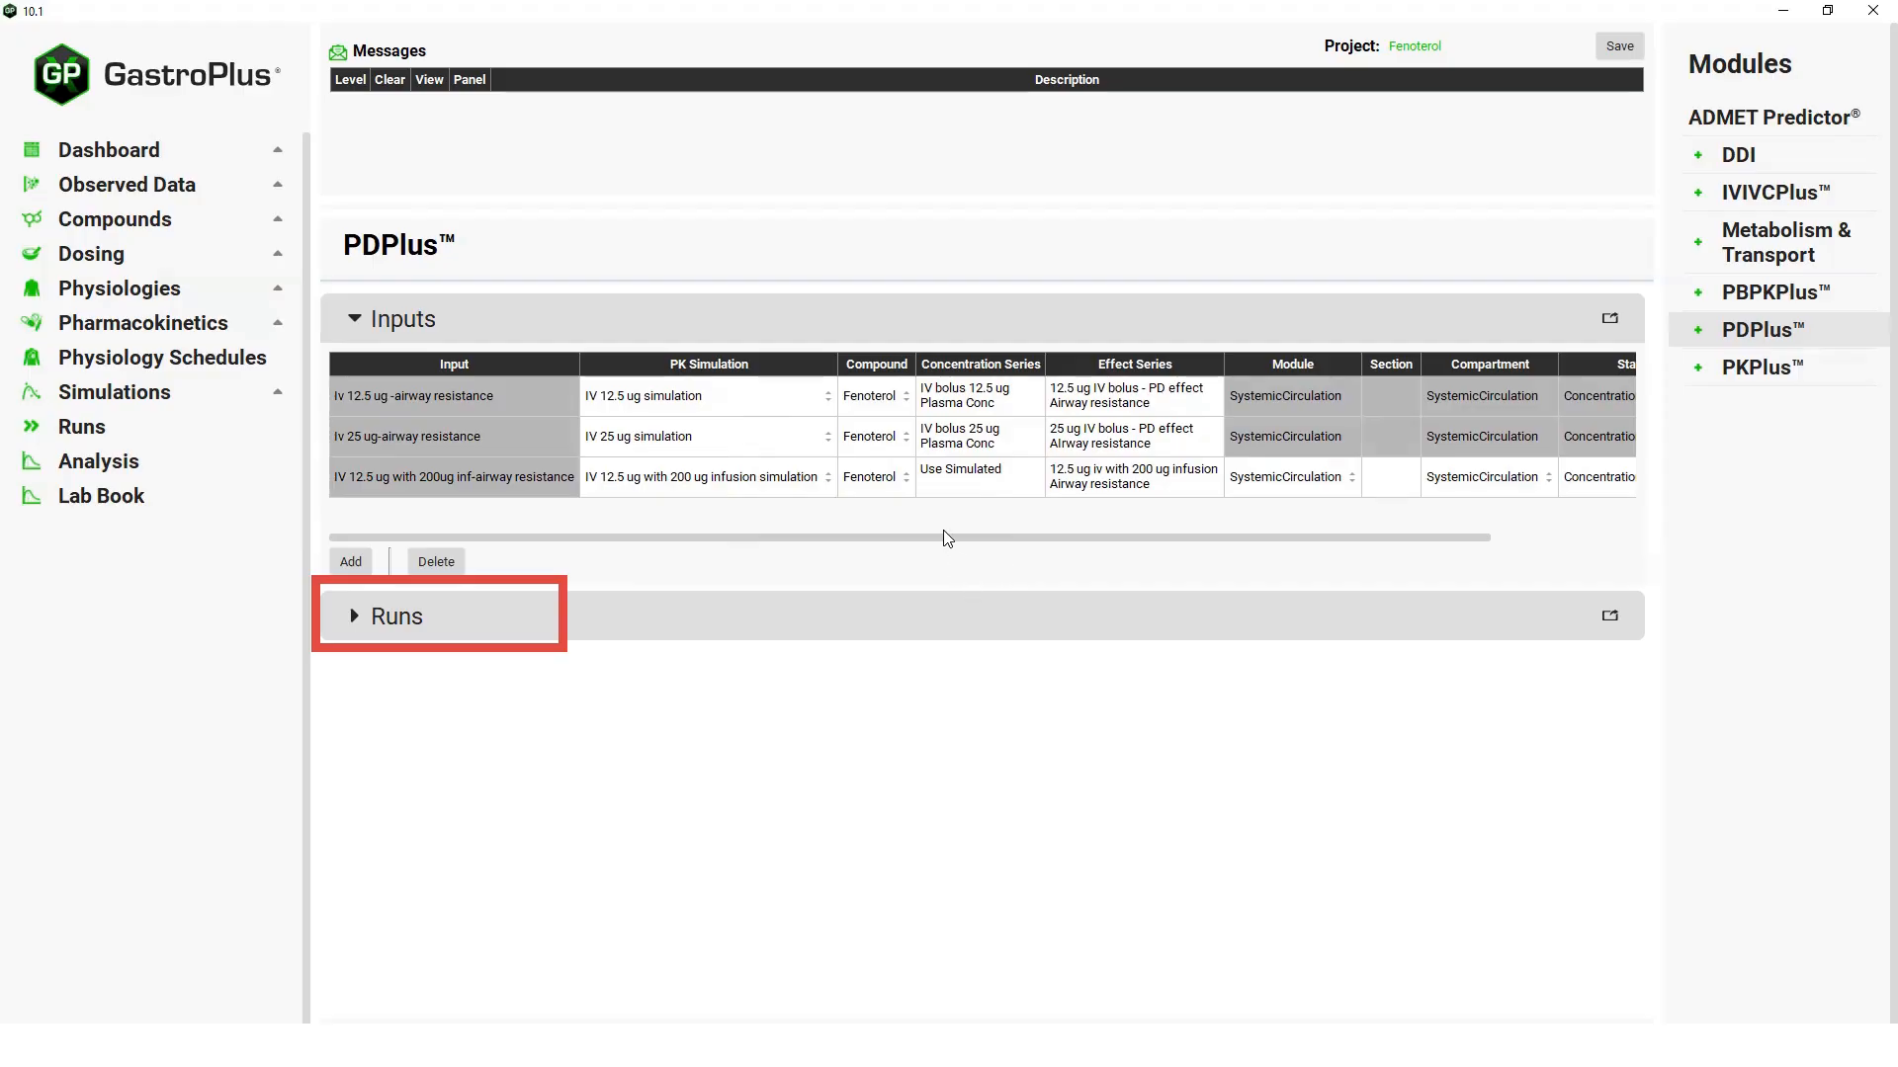
Add a PD run named "airway resistance run" and select the 12.5 ug and 25 ug airway resistance inputs for it.
left_click(354, 625)
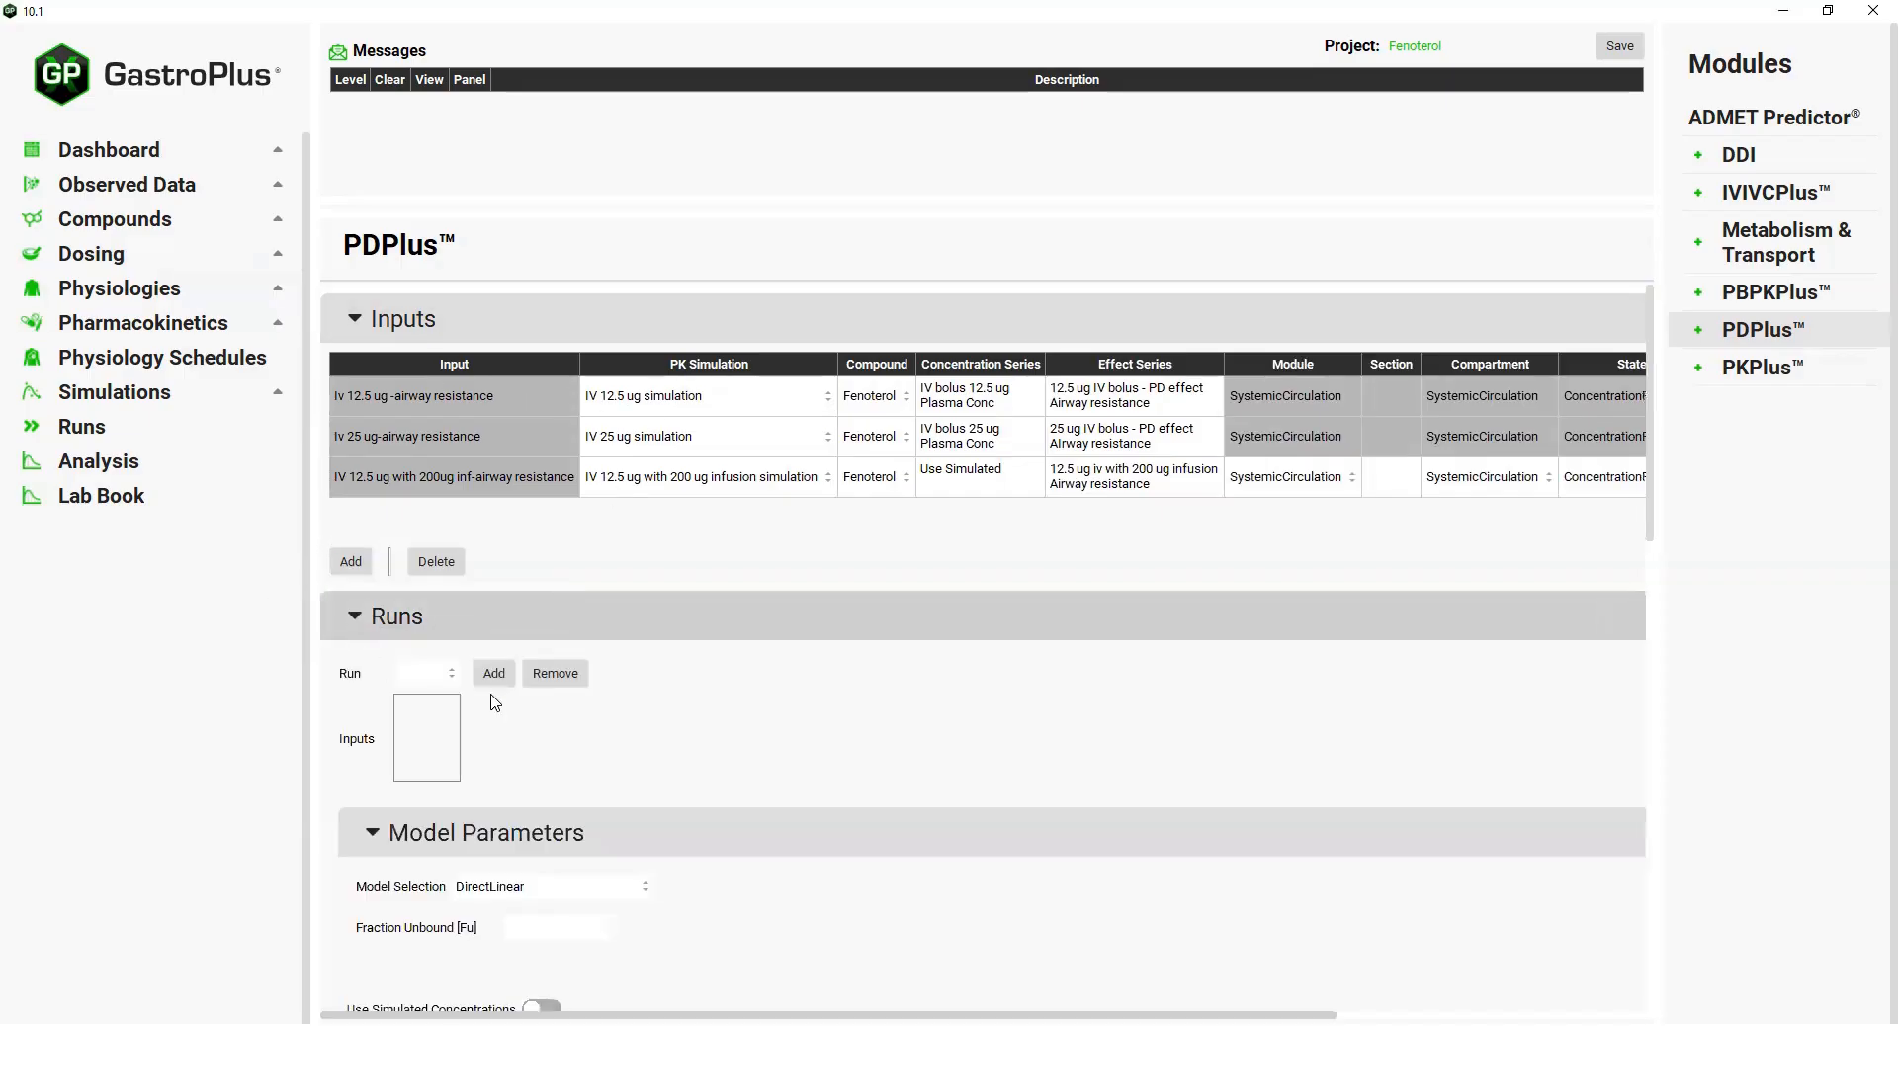
left_click(495, 674)
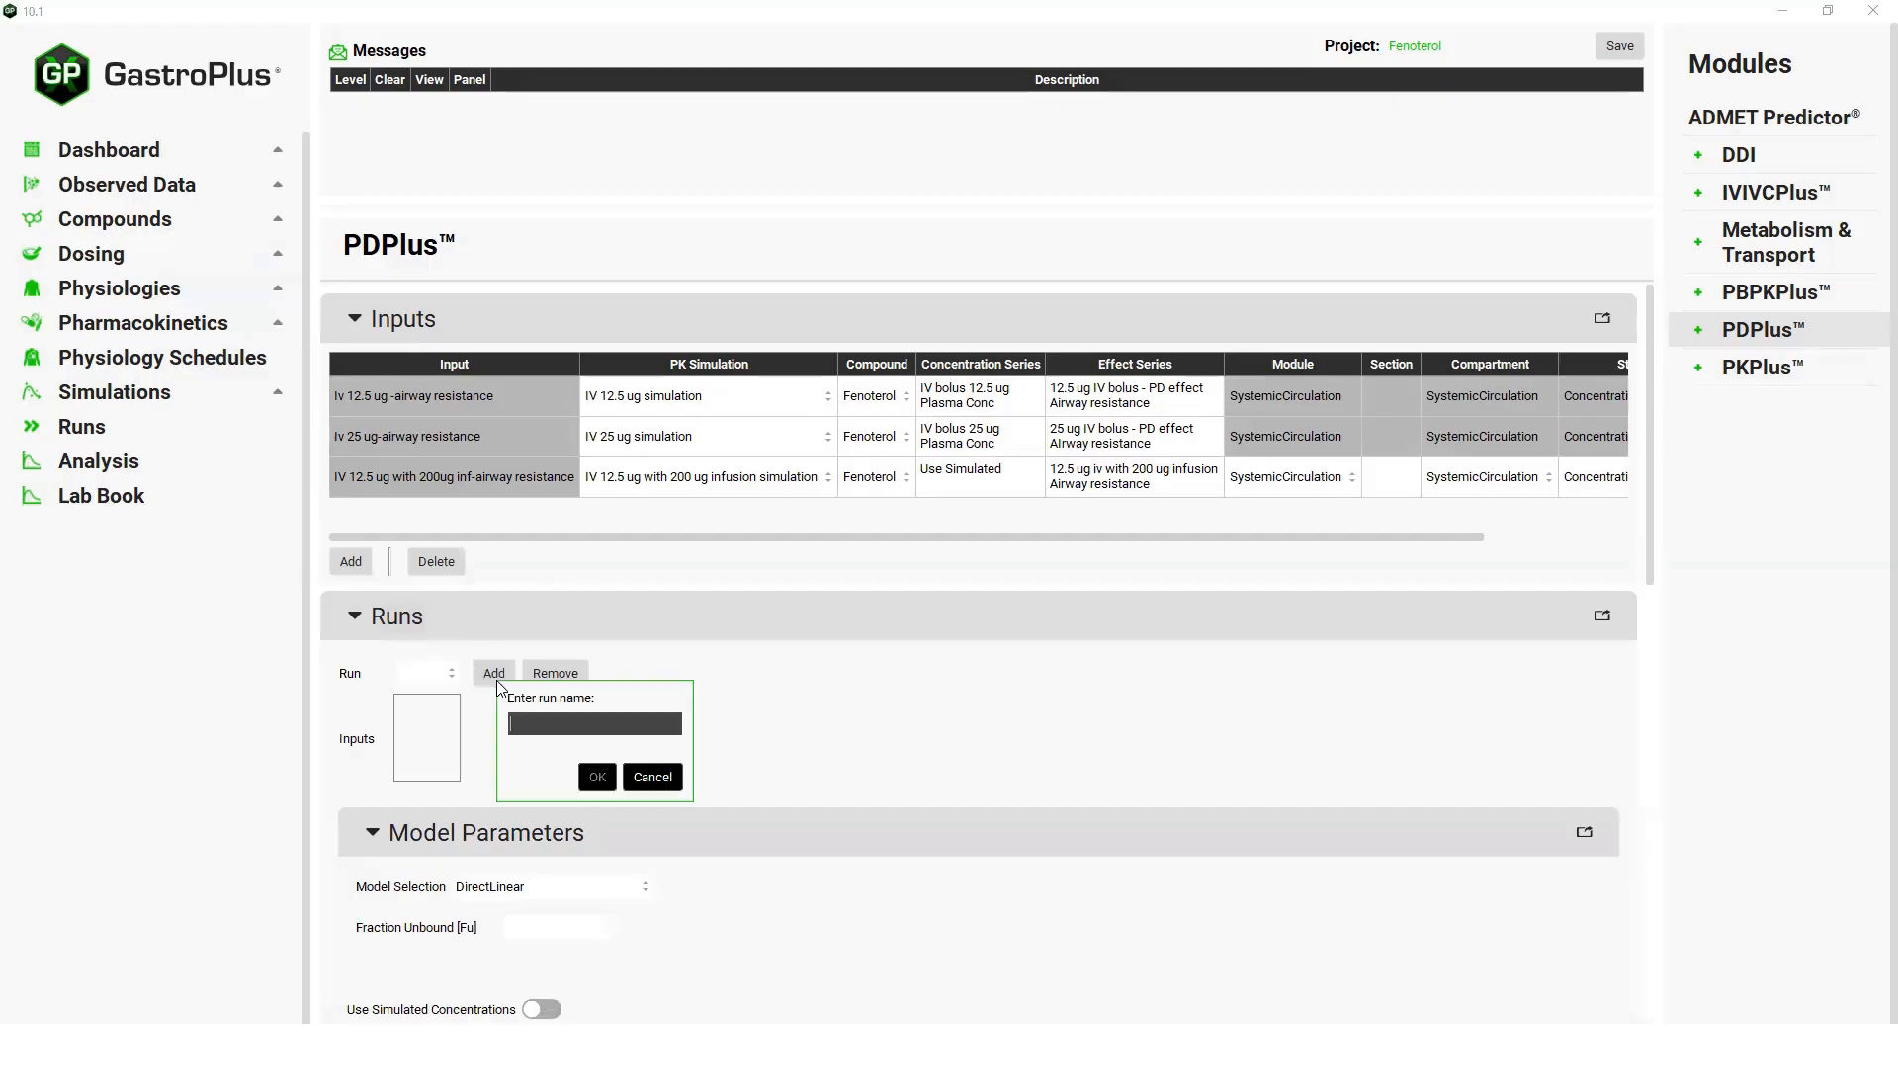
type("airway resistance run")
left_click(597, 778)
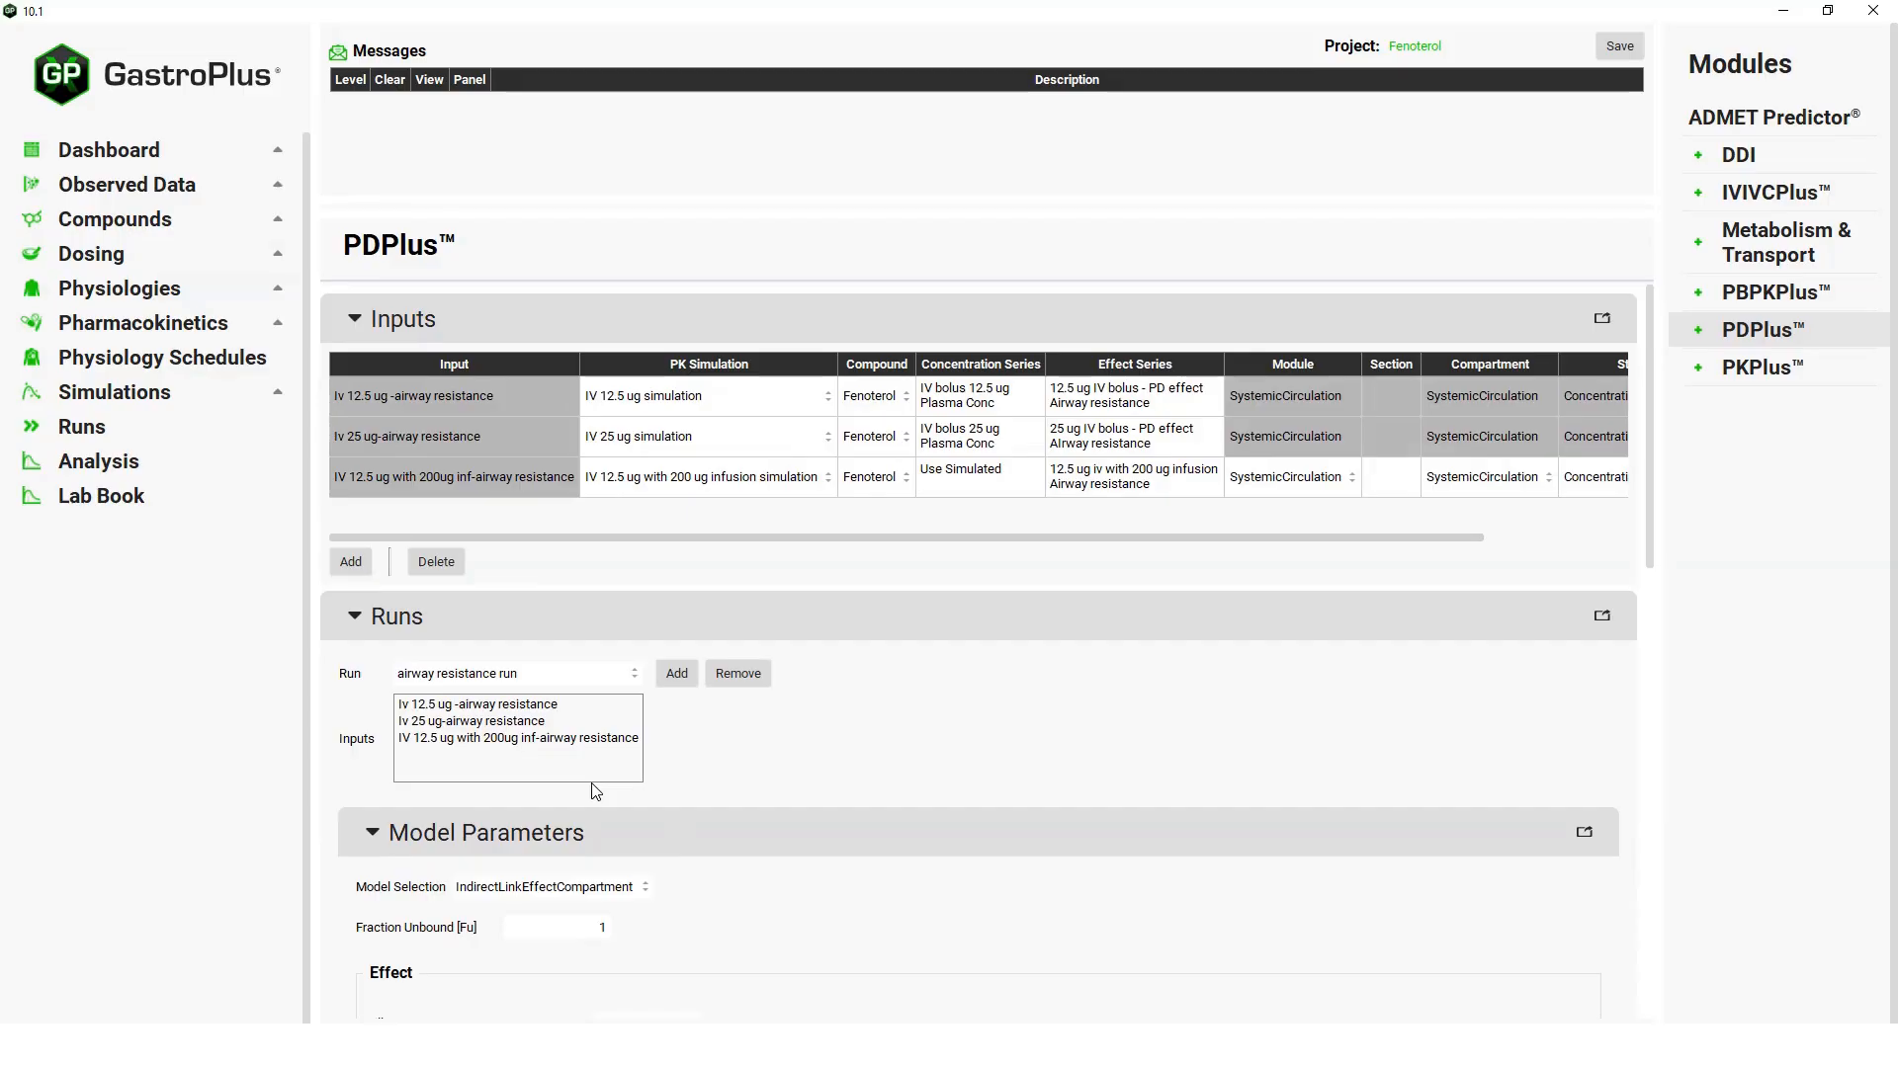
left_click(463, 706)
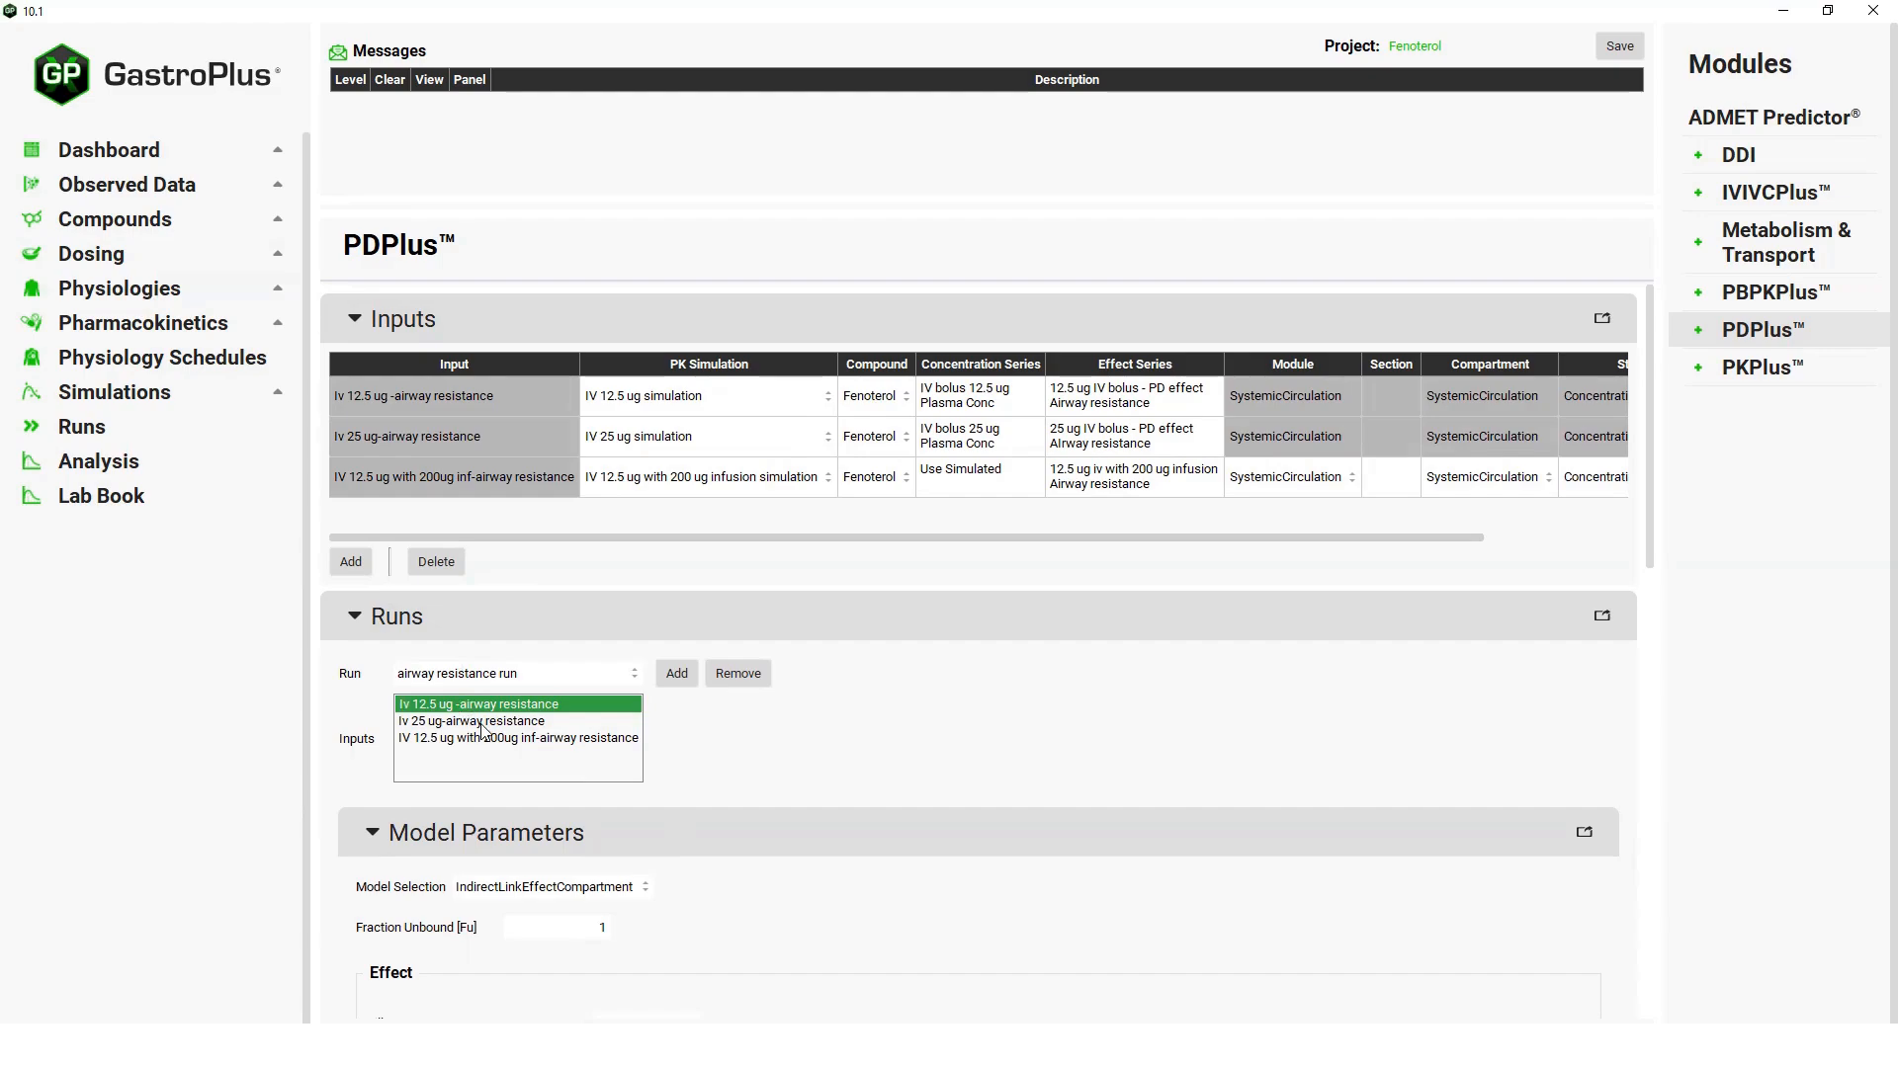
left_click(500, 721)
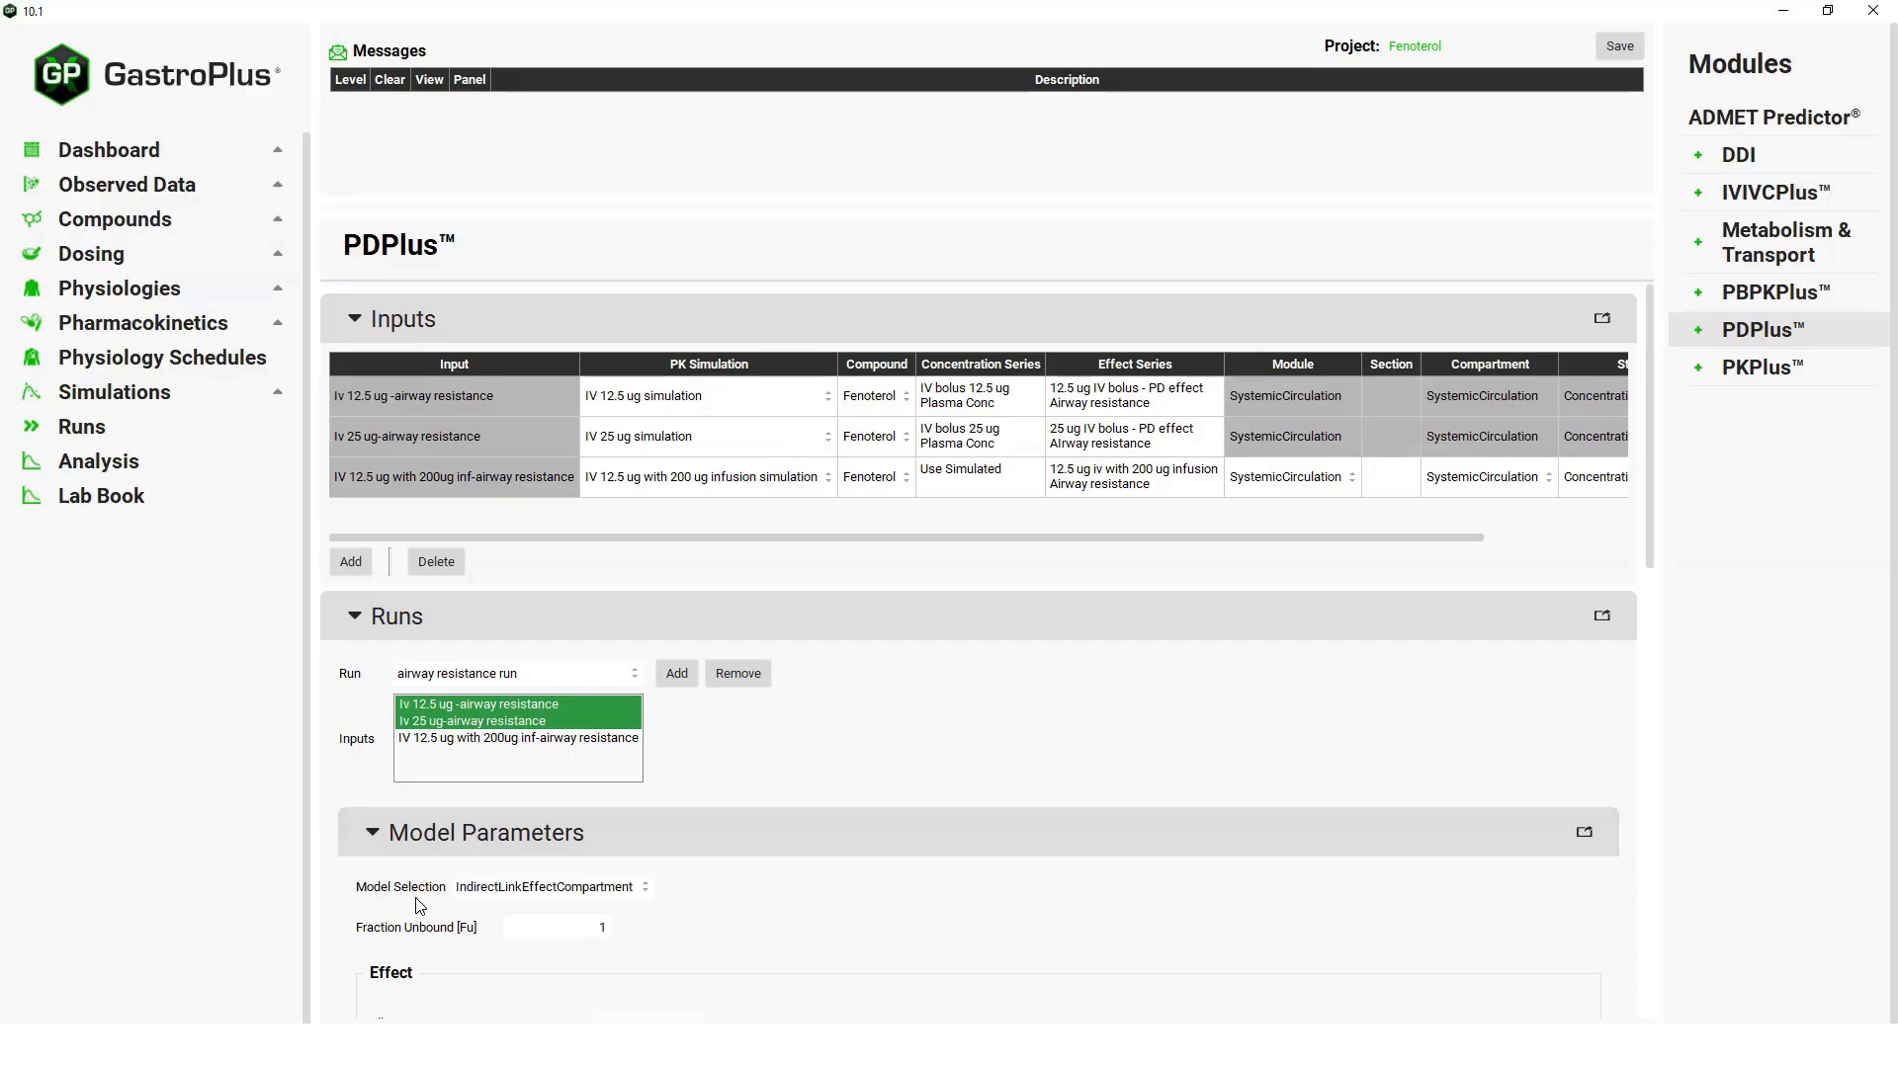
Choose the DirectSigmoidal model for the airway resistance run and calculate initial estimates of its effect parameters.
left_click(646, 890)
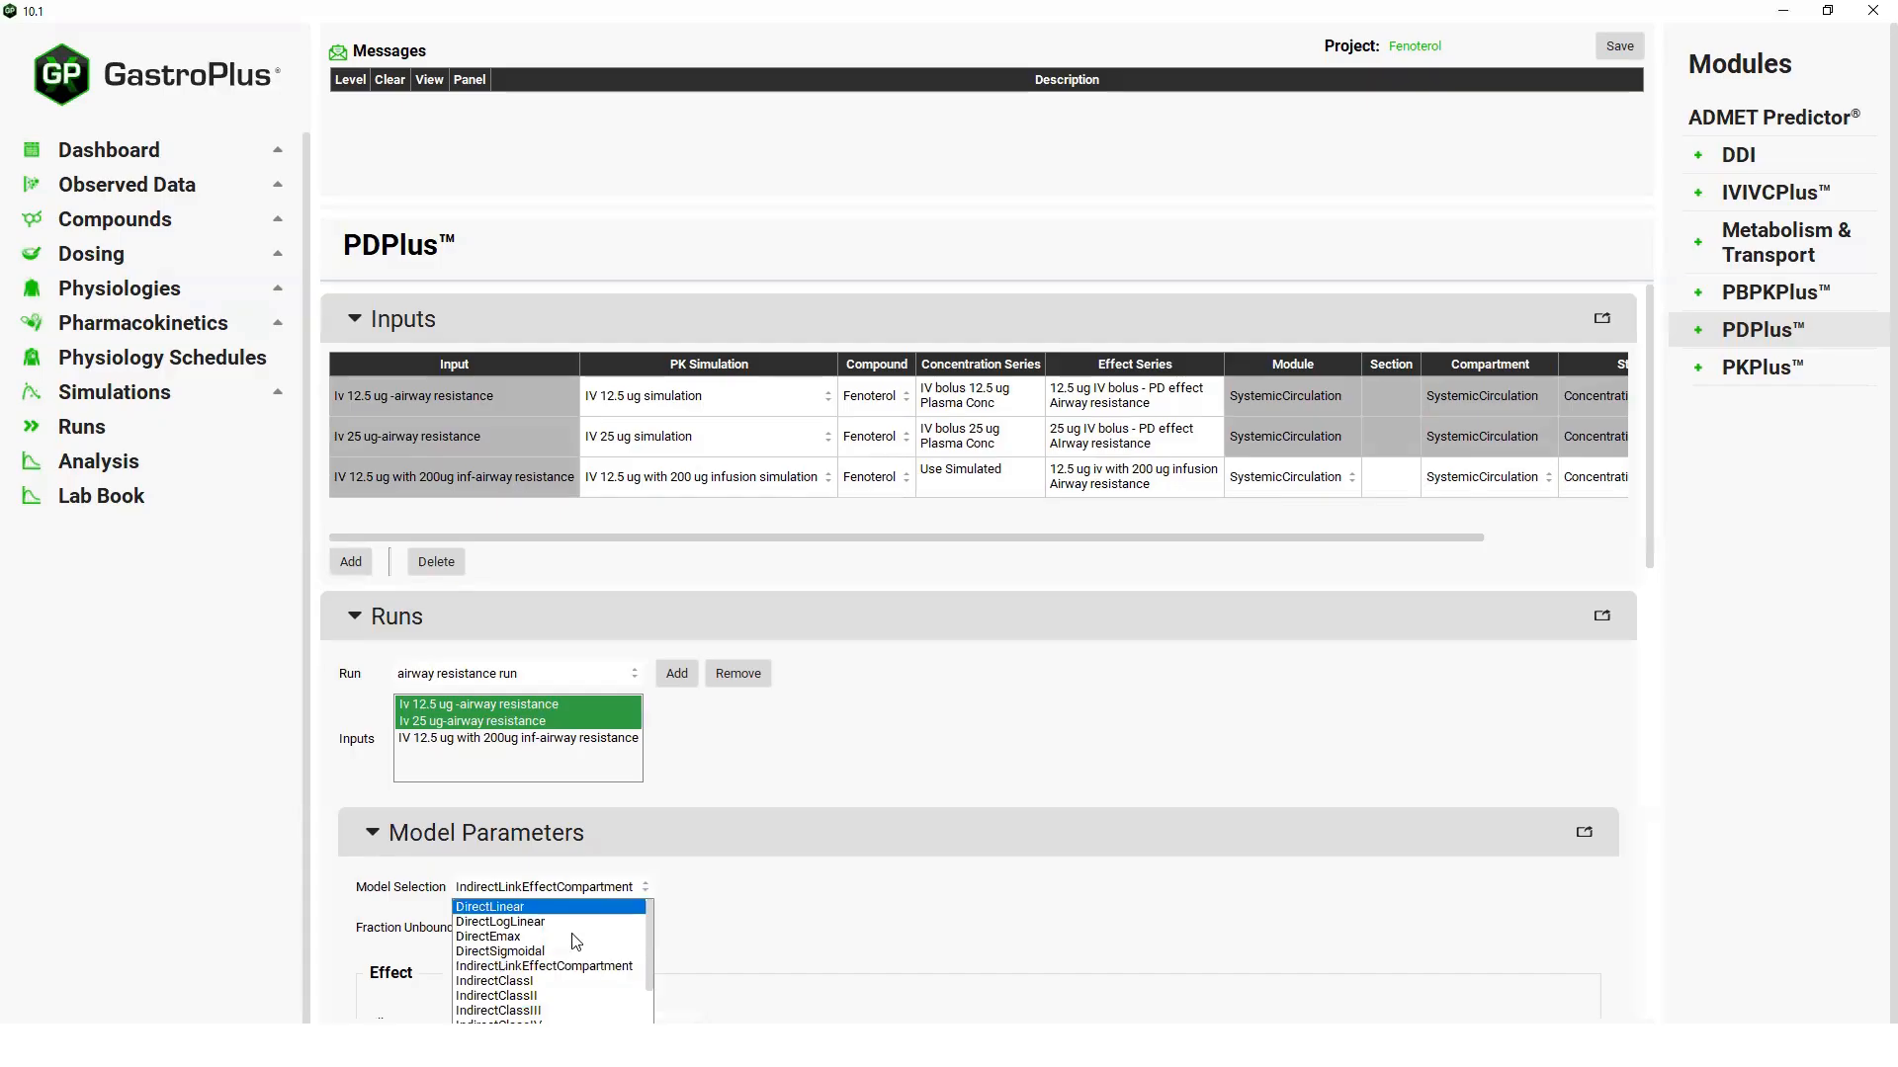
left_click(541, 953)
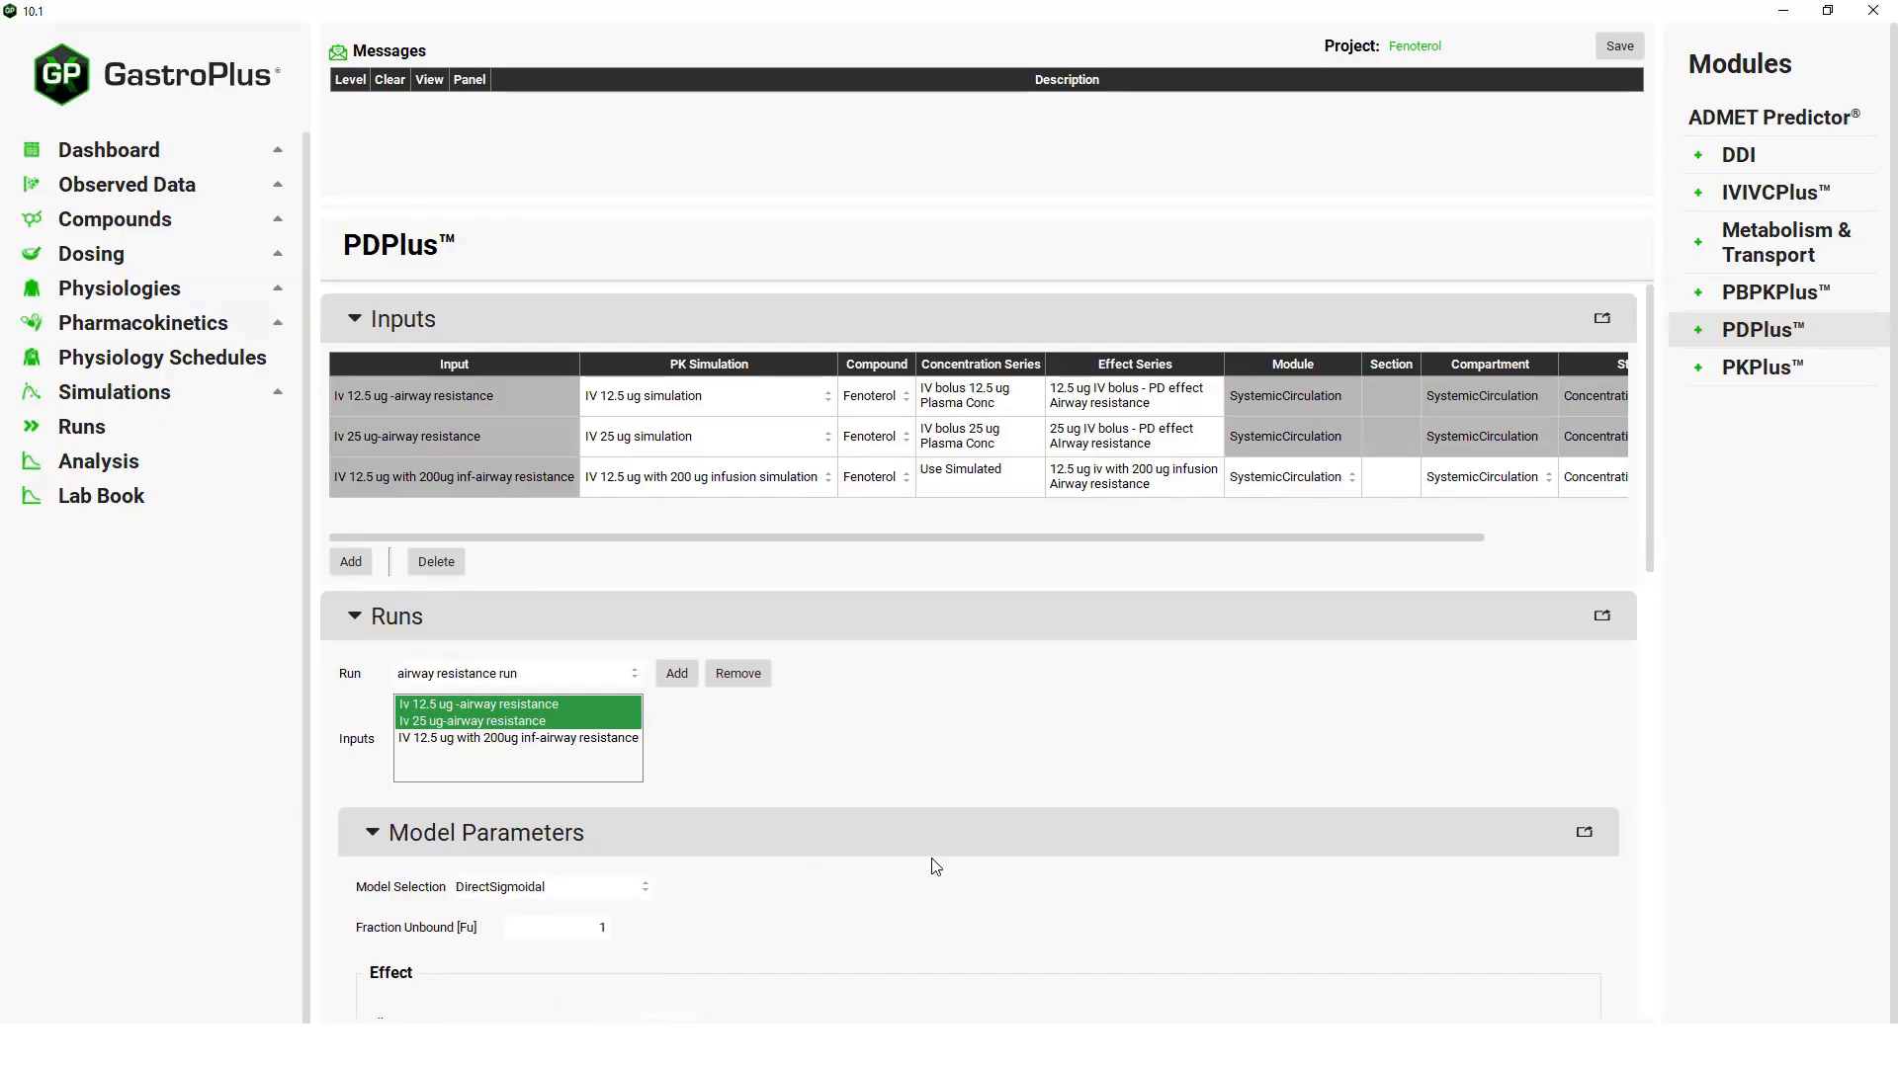
scroll(936, 867, "down", 4)
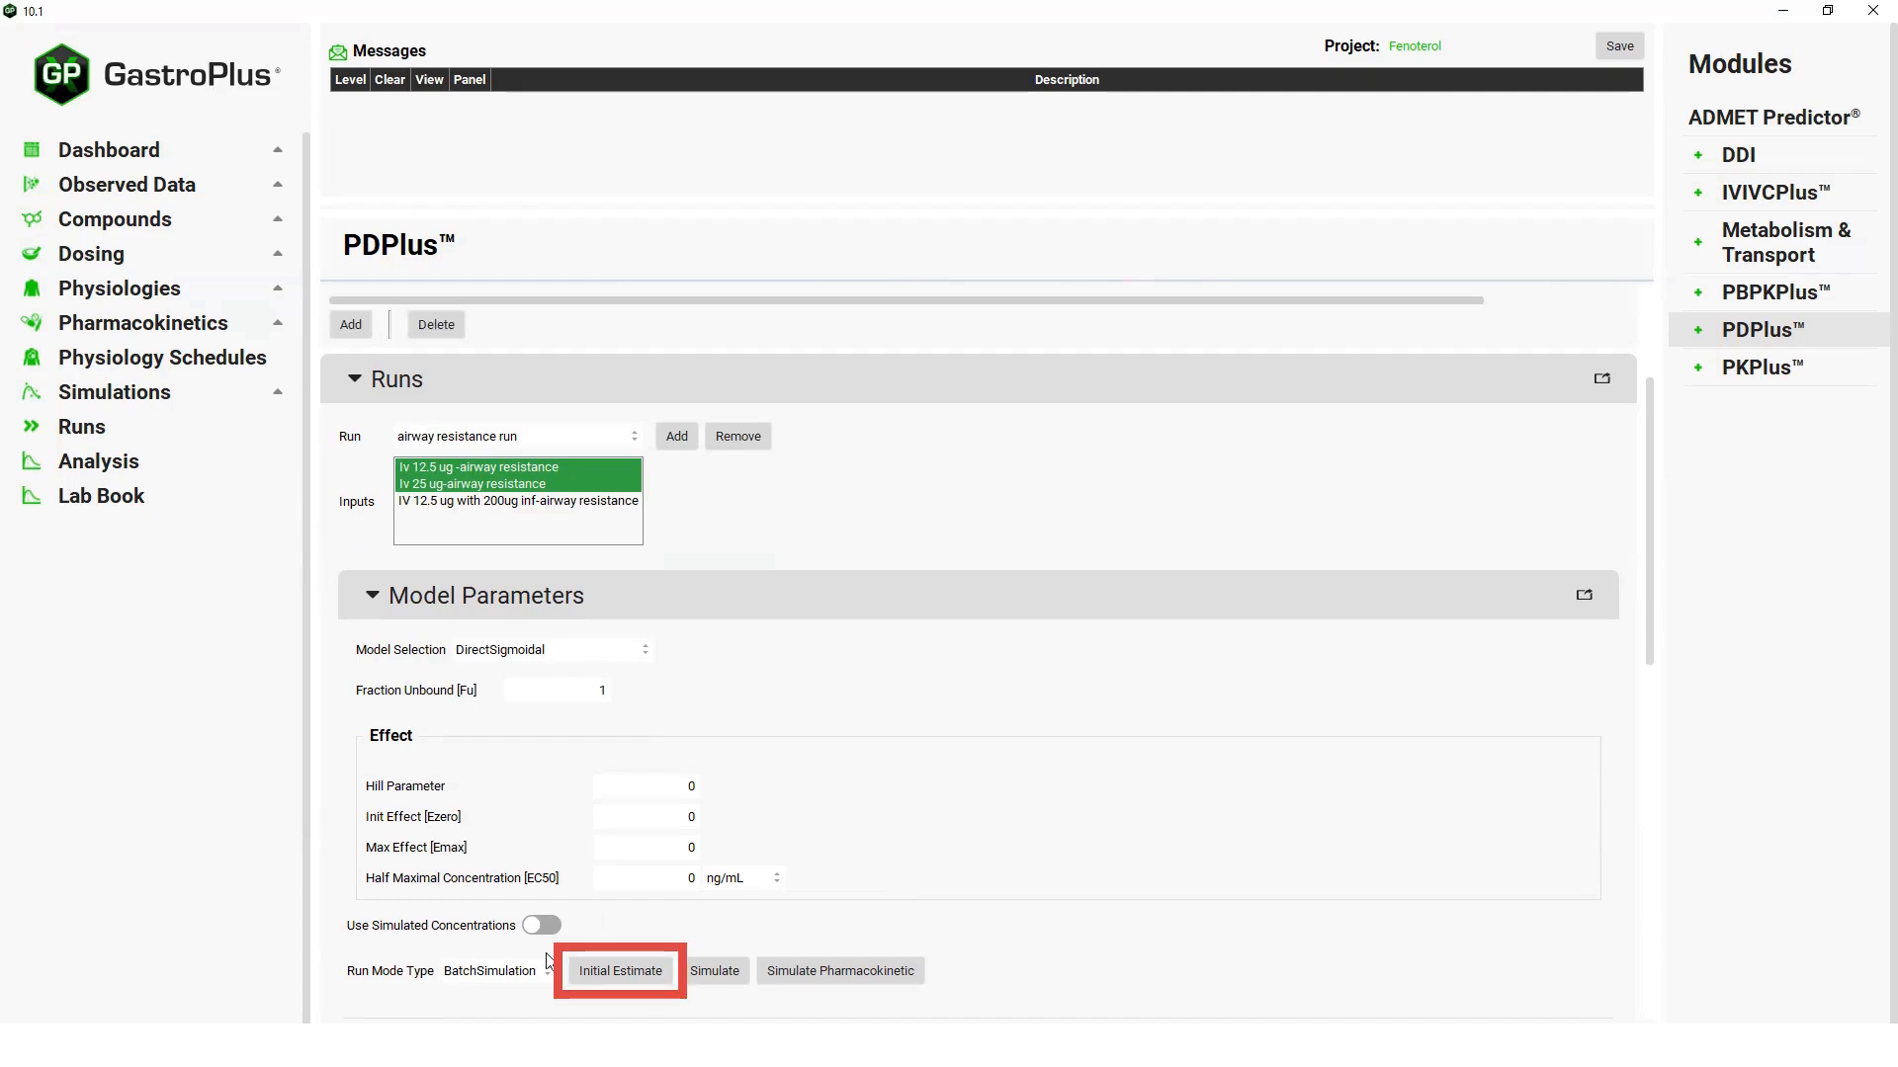
left_click(632, 974)
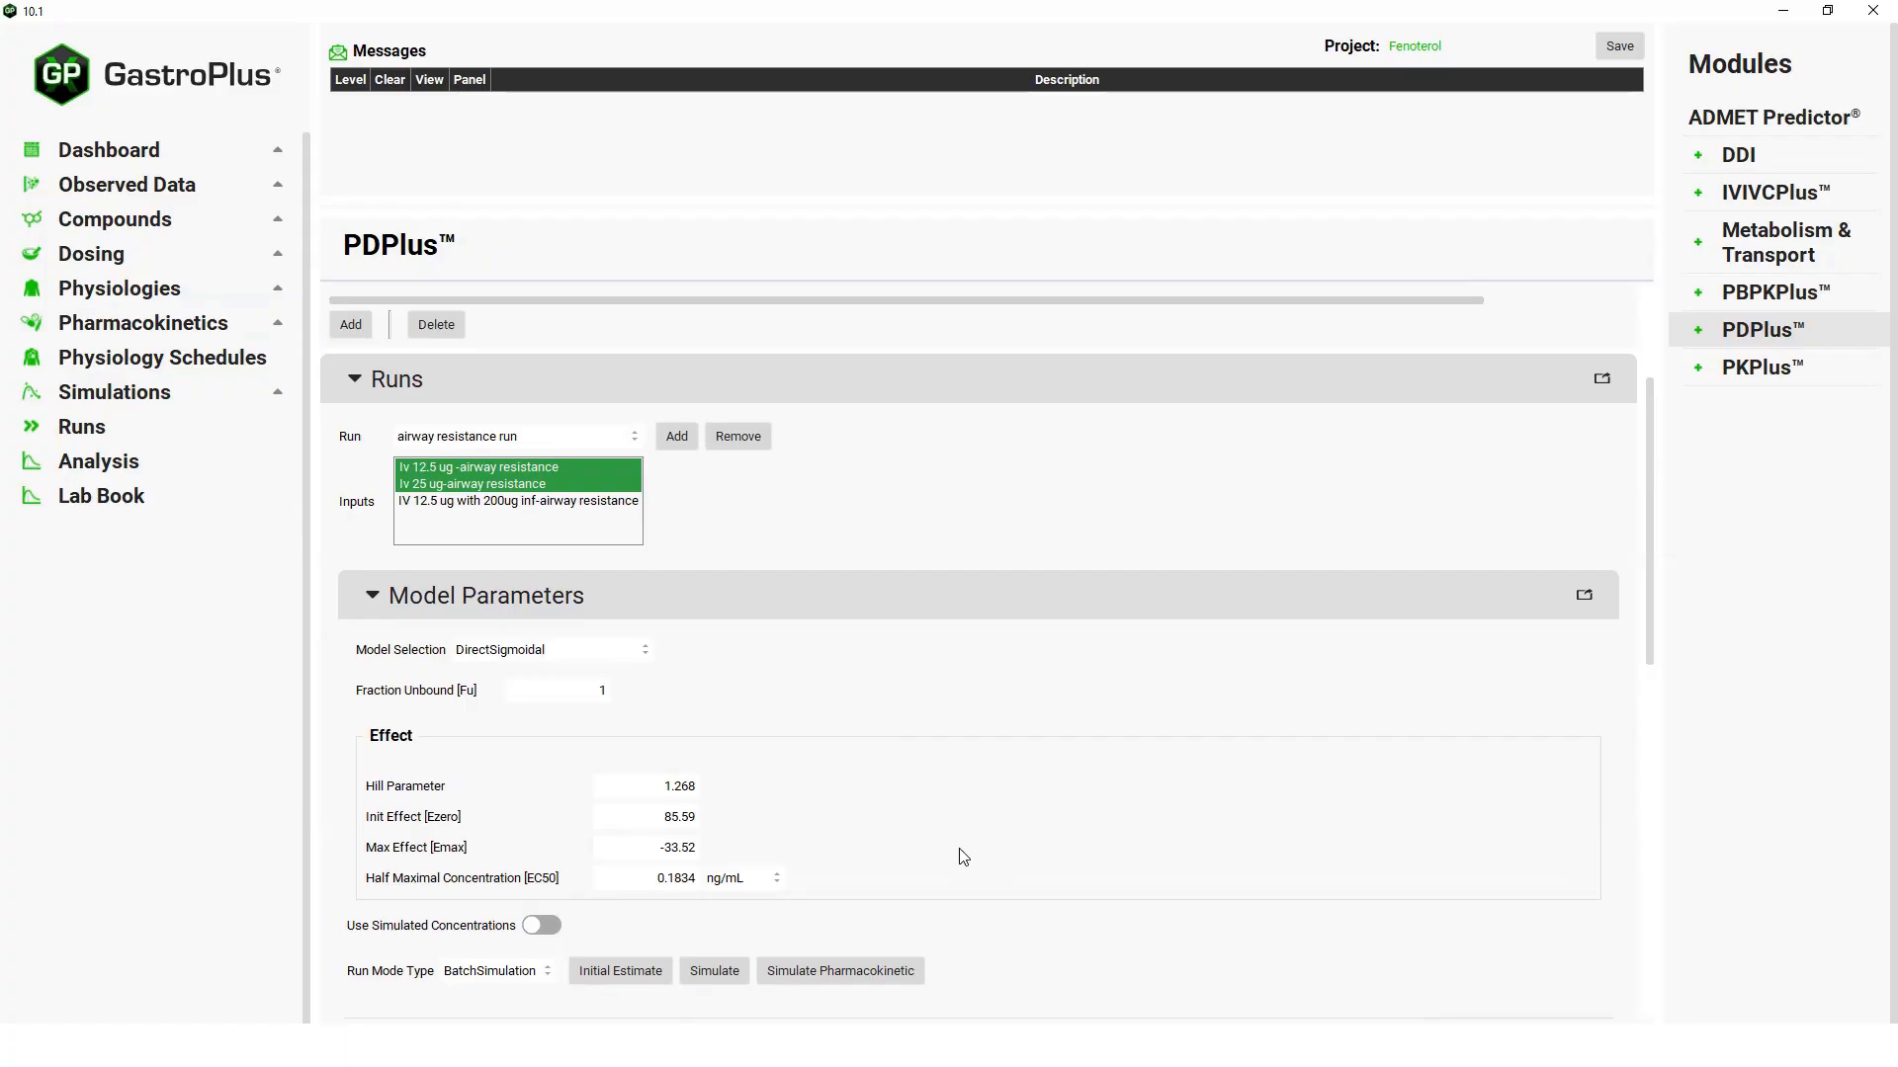
Set the run mode to Optimization with simulated concentrations enabled, and set Init Effect [Ezero] to 100.
scroll(964, 857, "down", 2)
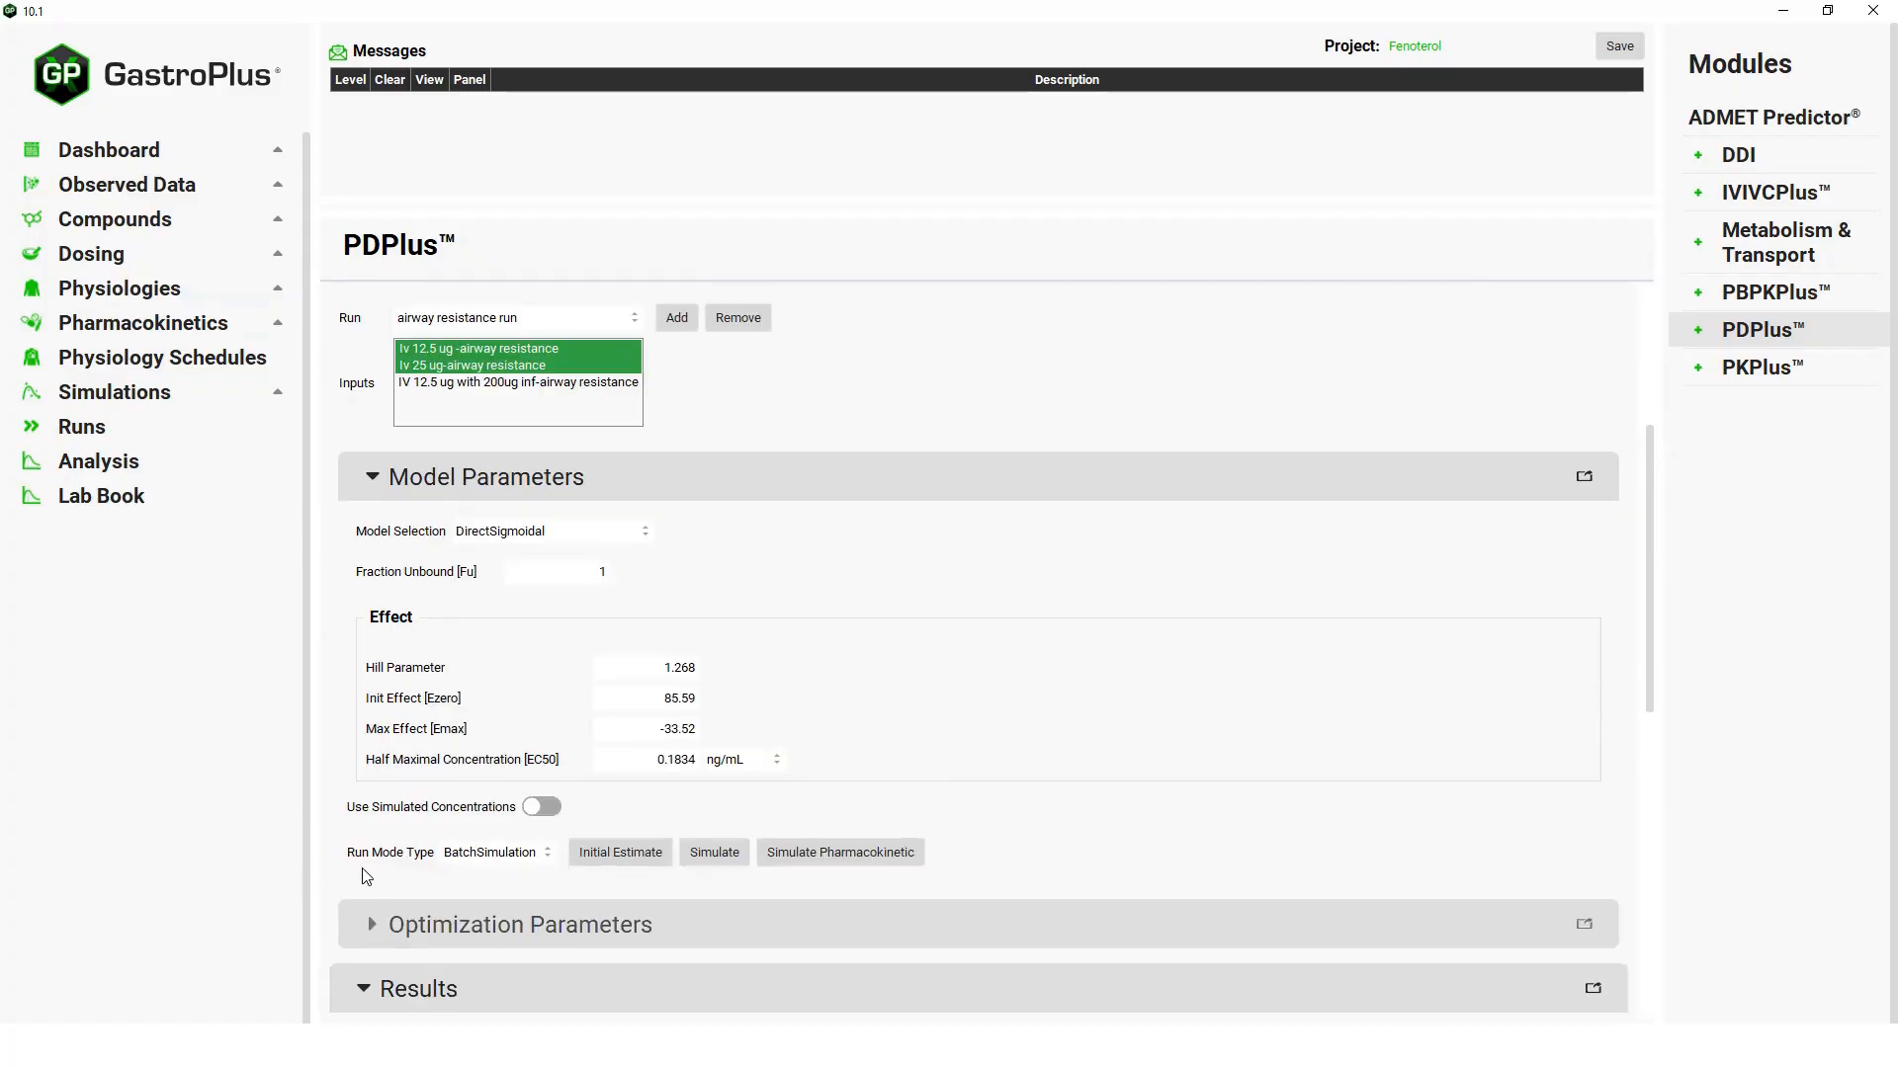
left_click(546, 853)
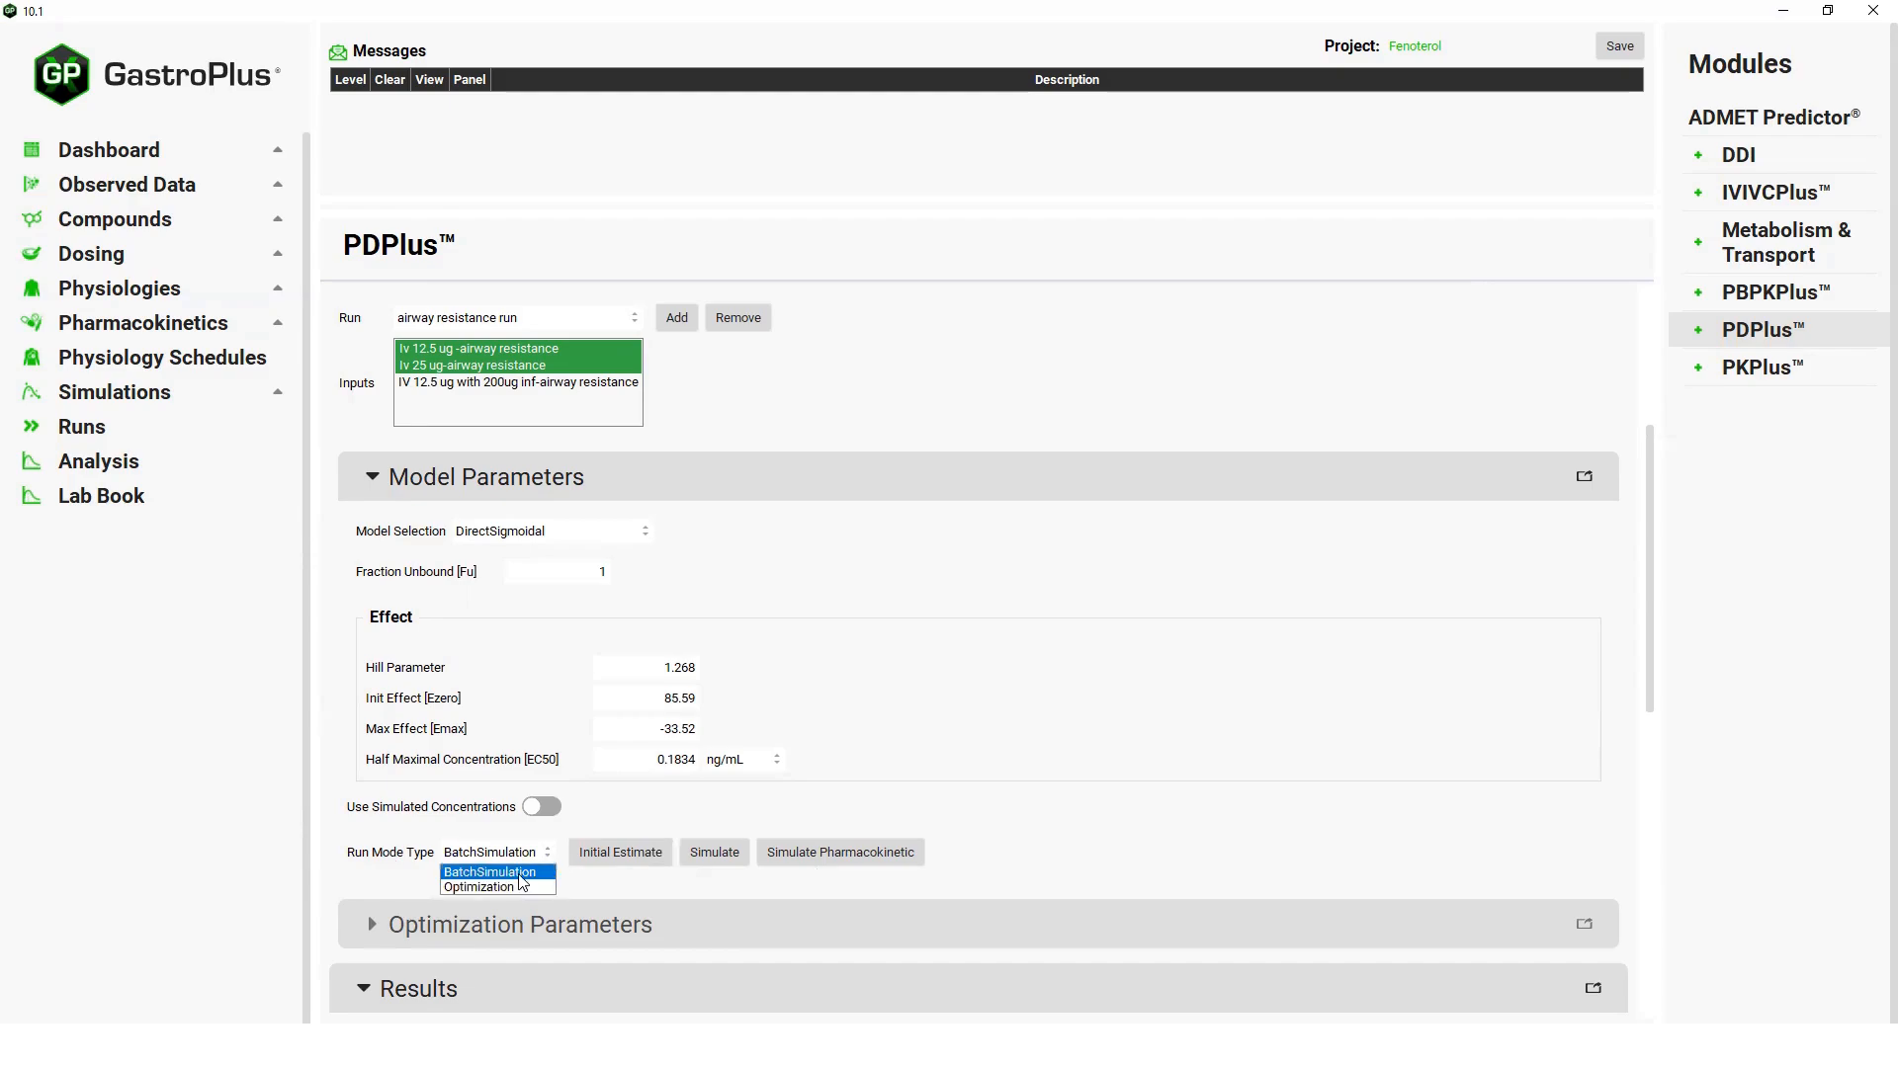
left_click(500, 888)
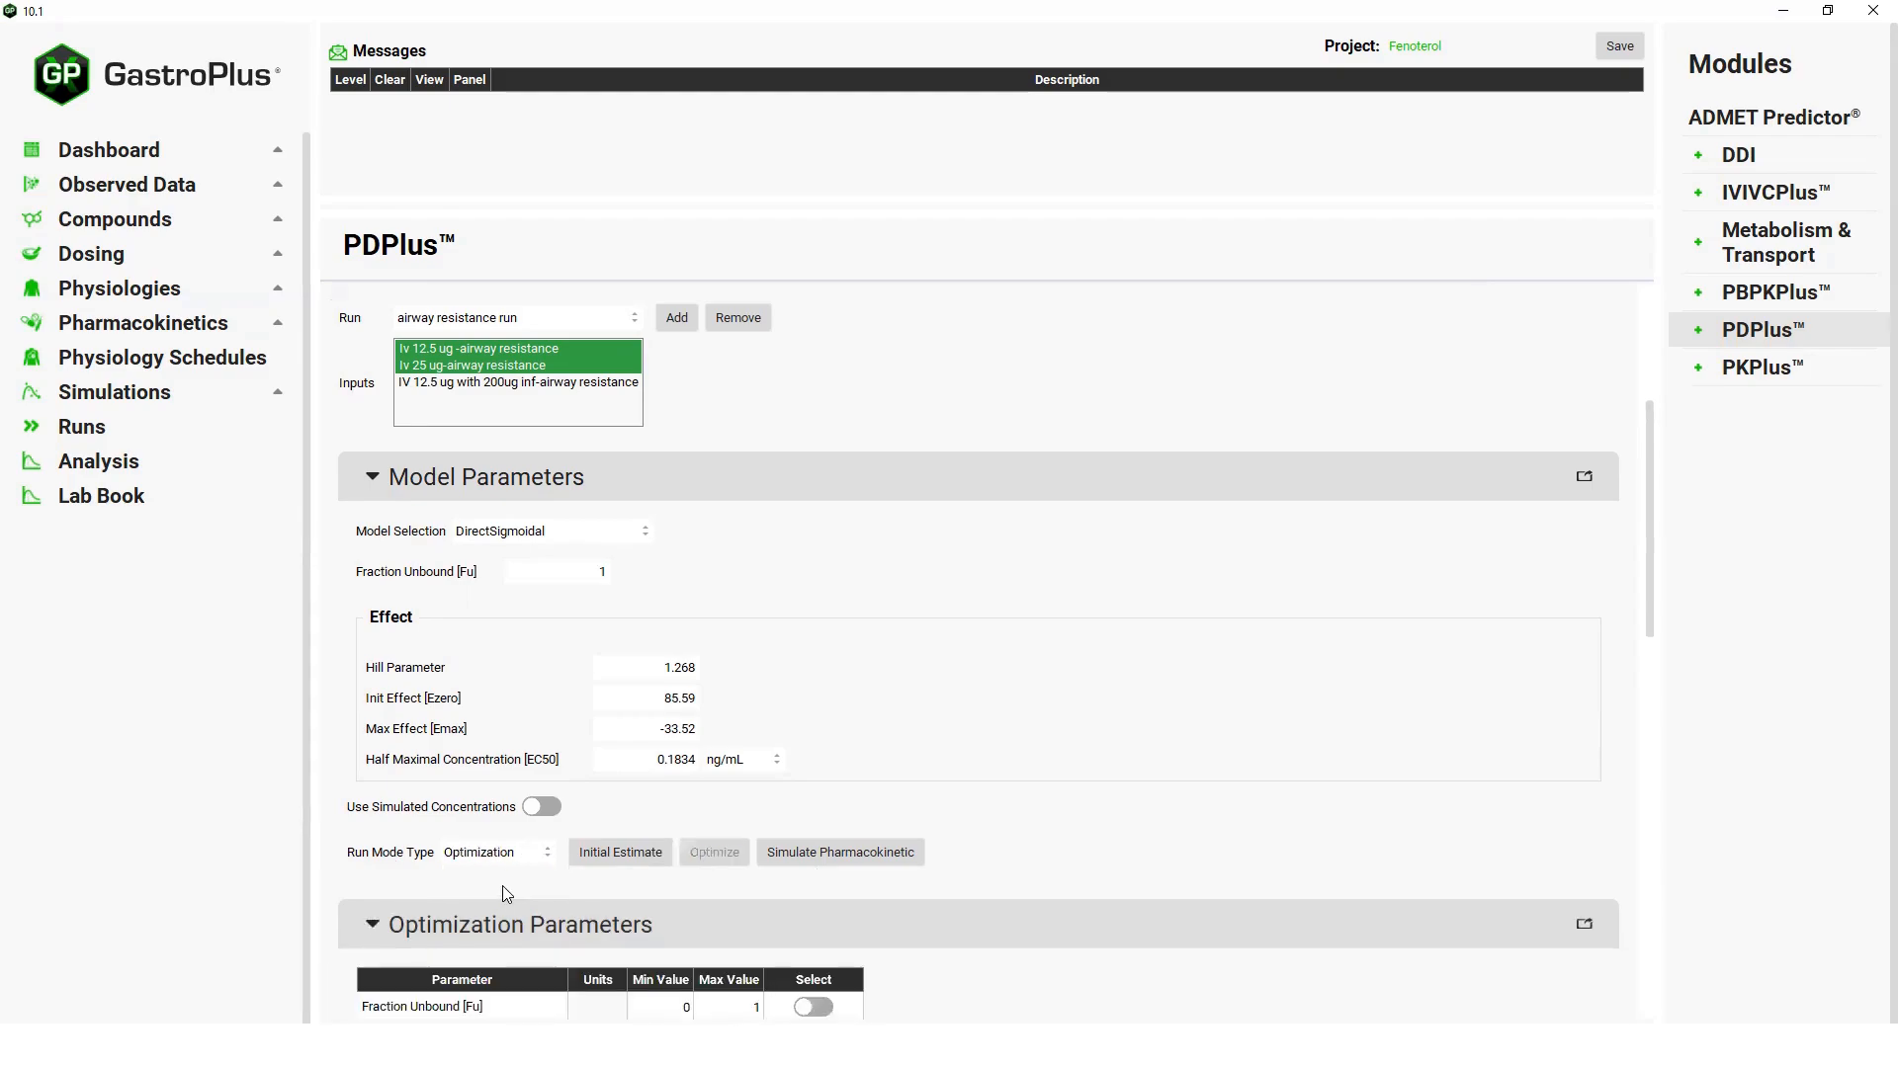
left_click(555, 809)
left_click(682, 699)
type("100")
Select Max Effect, Half Maximum Concentration and Hill Parameter for optimization and run the optimization.
scroll(770, 715, "down", 3)
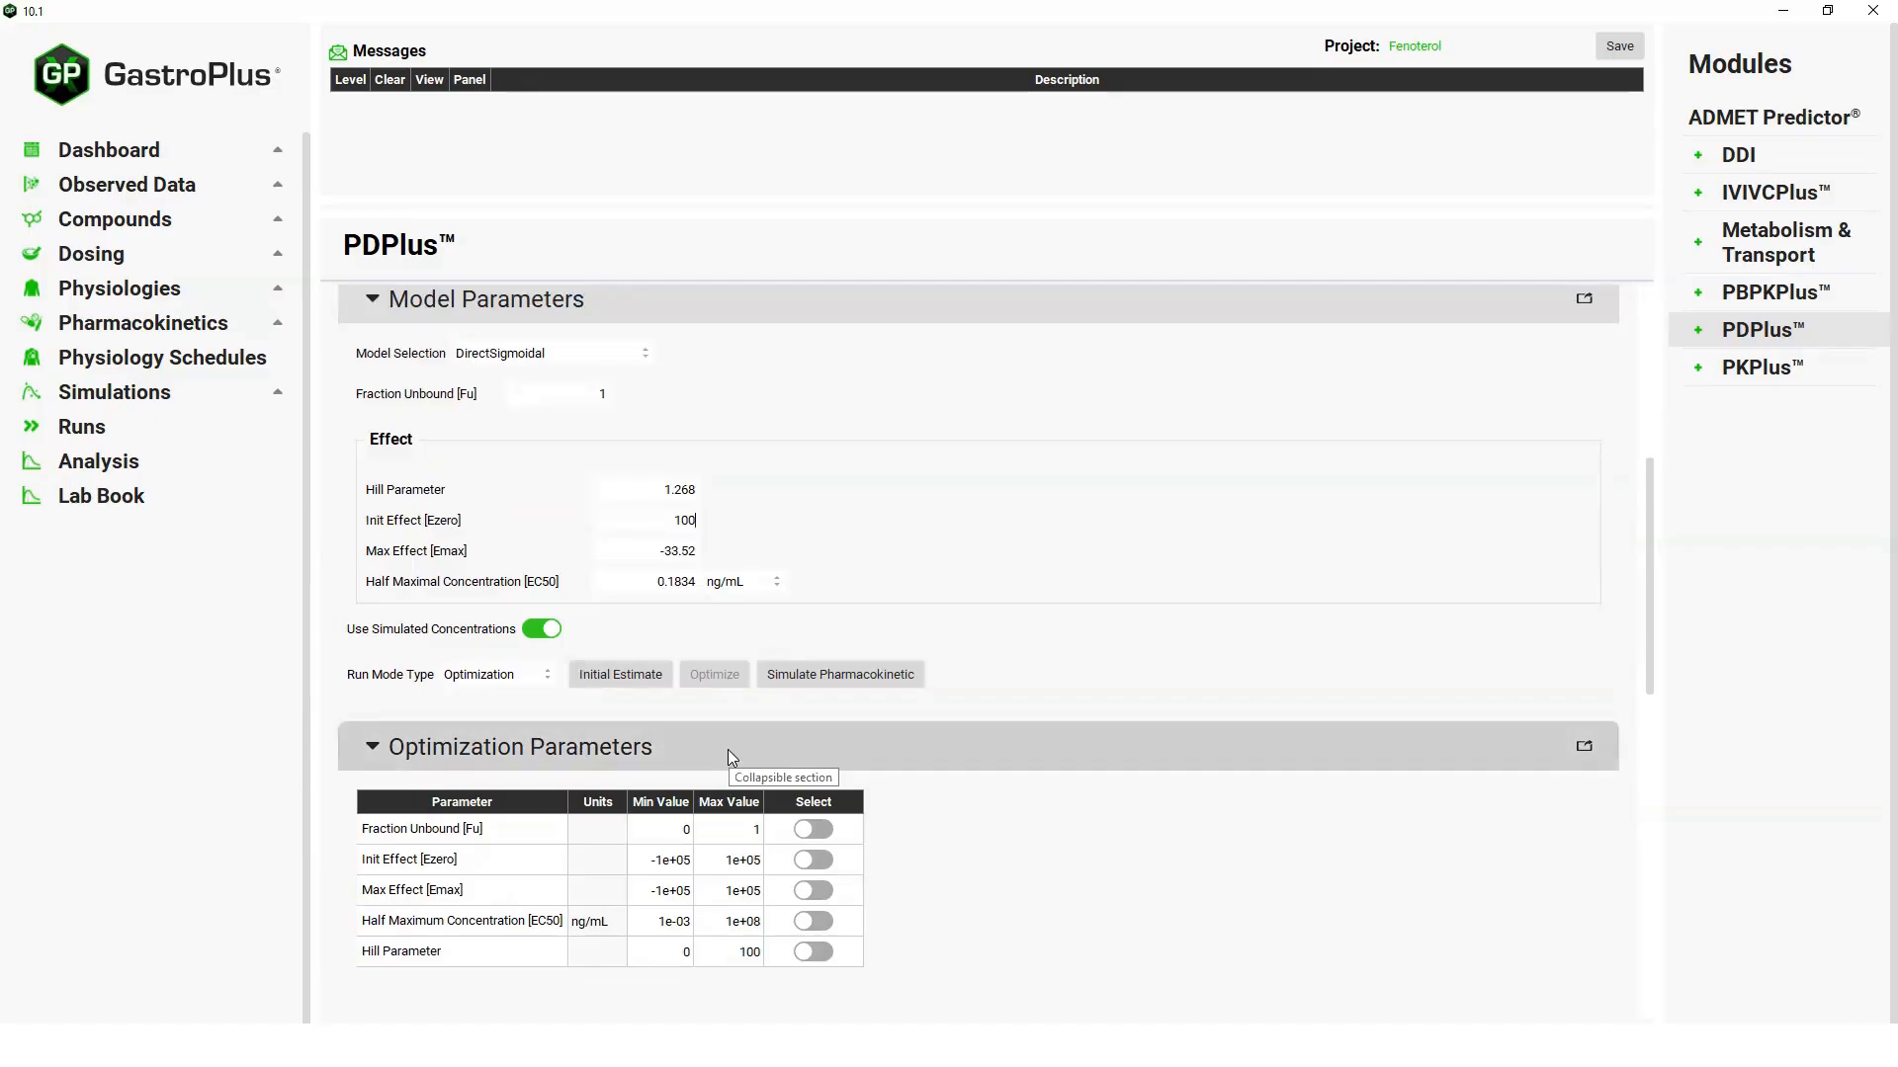
left_click(824, 892)
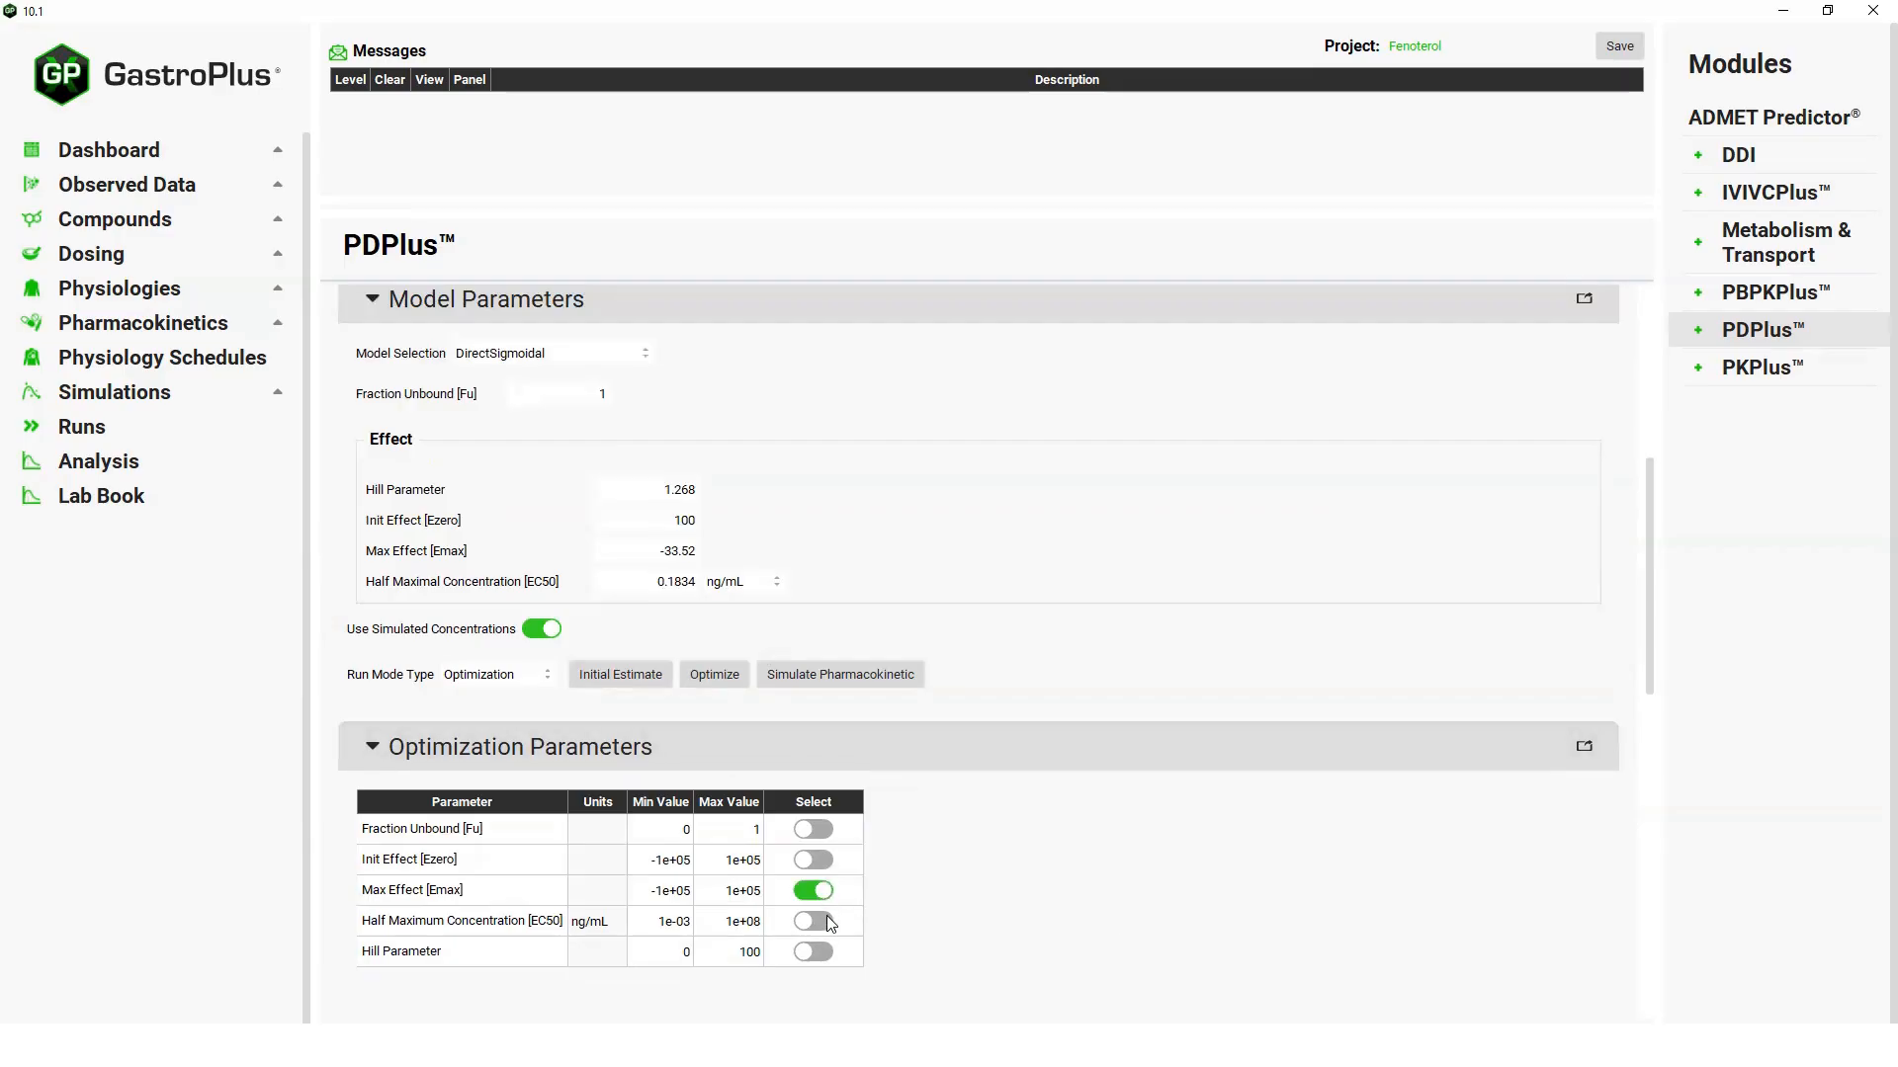
left_click(830, 922)
left_click(827, 953)
left_click(714, 678)
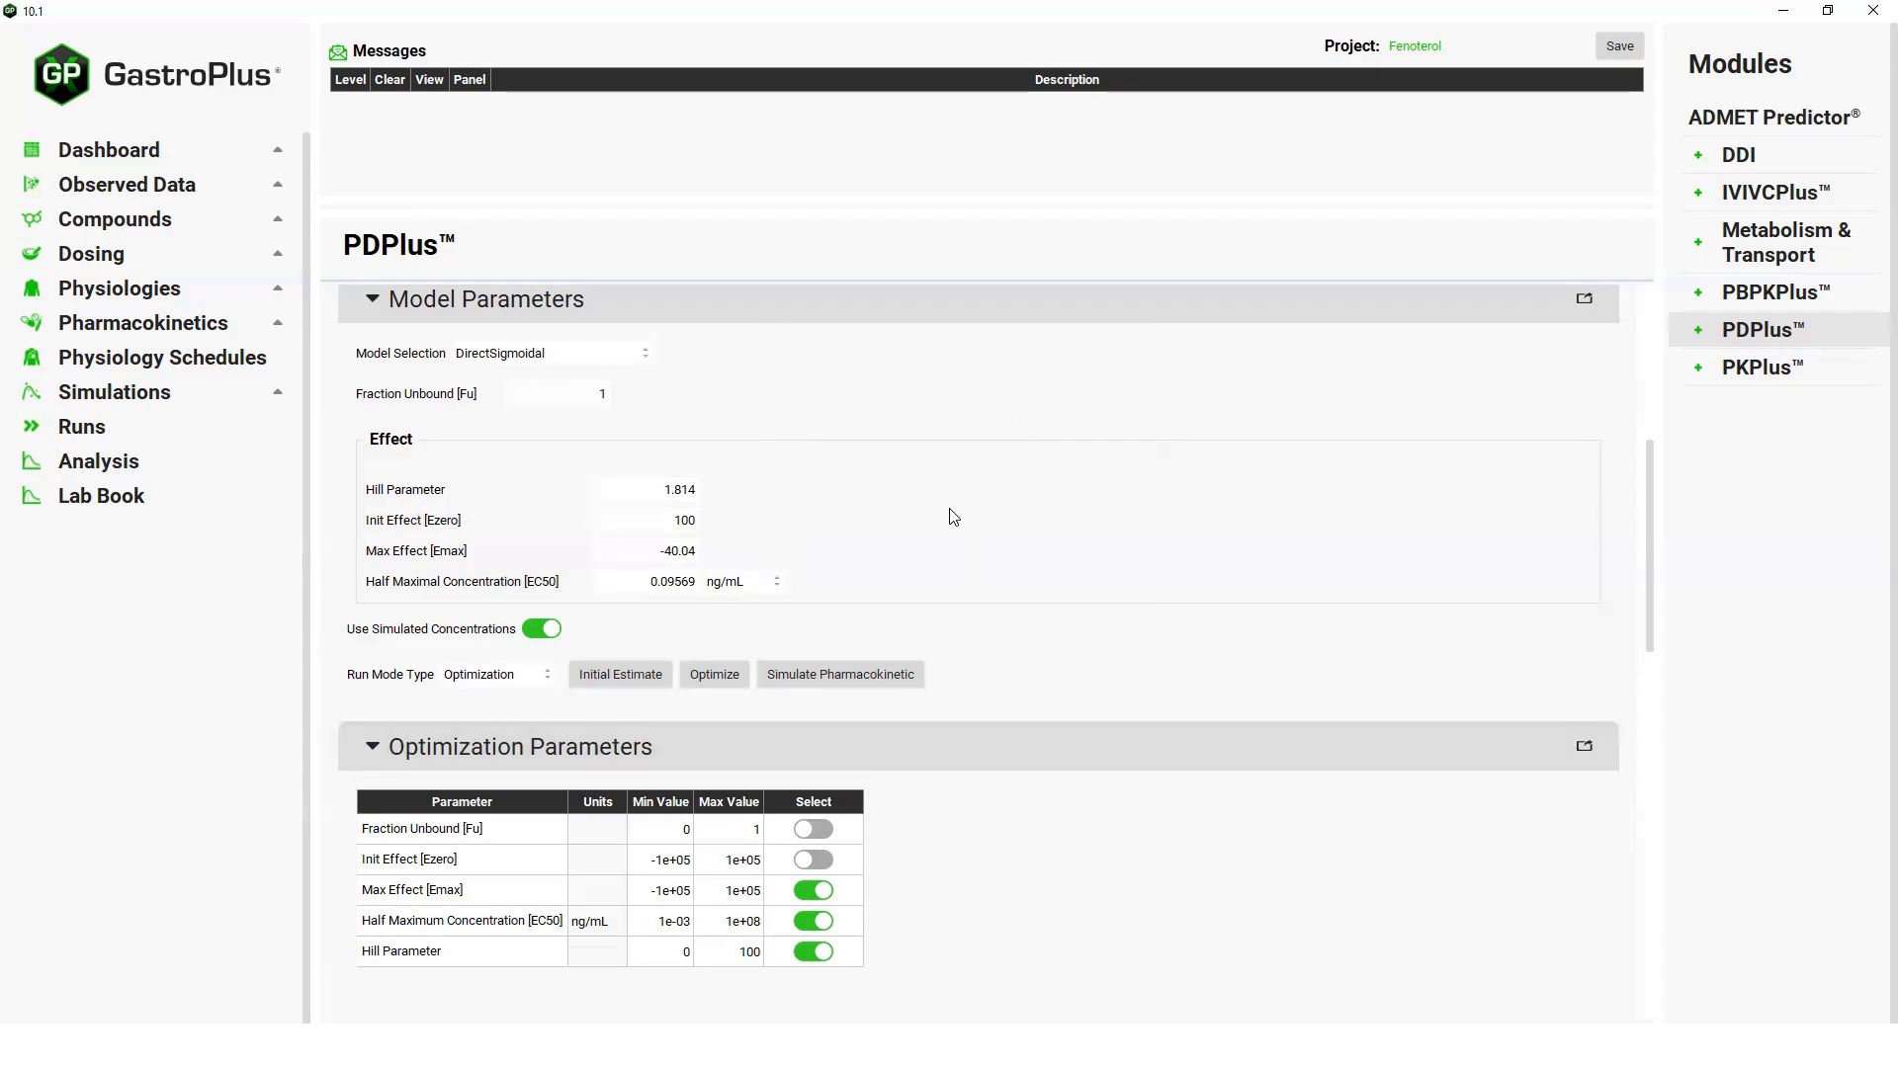
Examine the optimization's effect and plasma concentration plots, statistics tables, and variance-covariance and correlation matrices.
scroll(1036, 564, "down", 1)
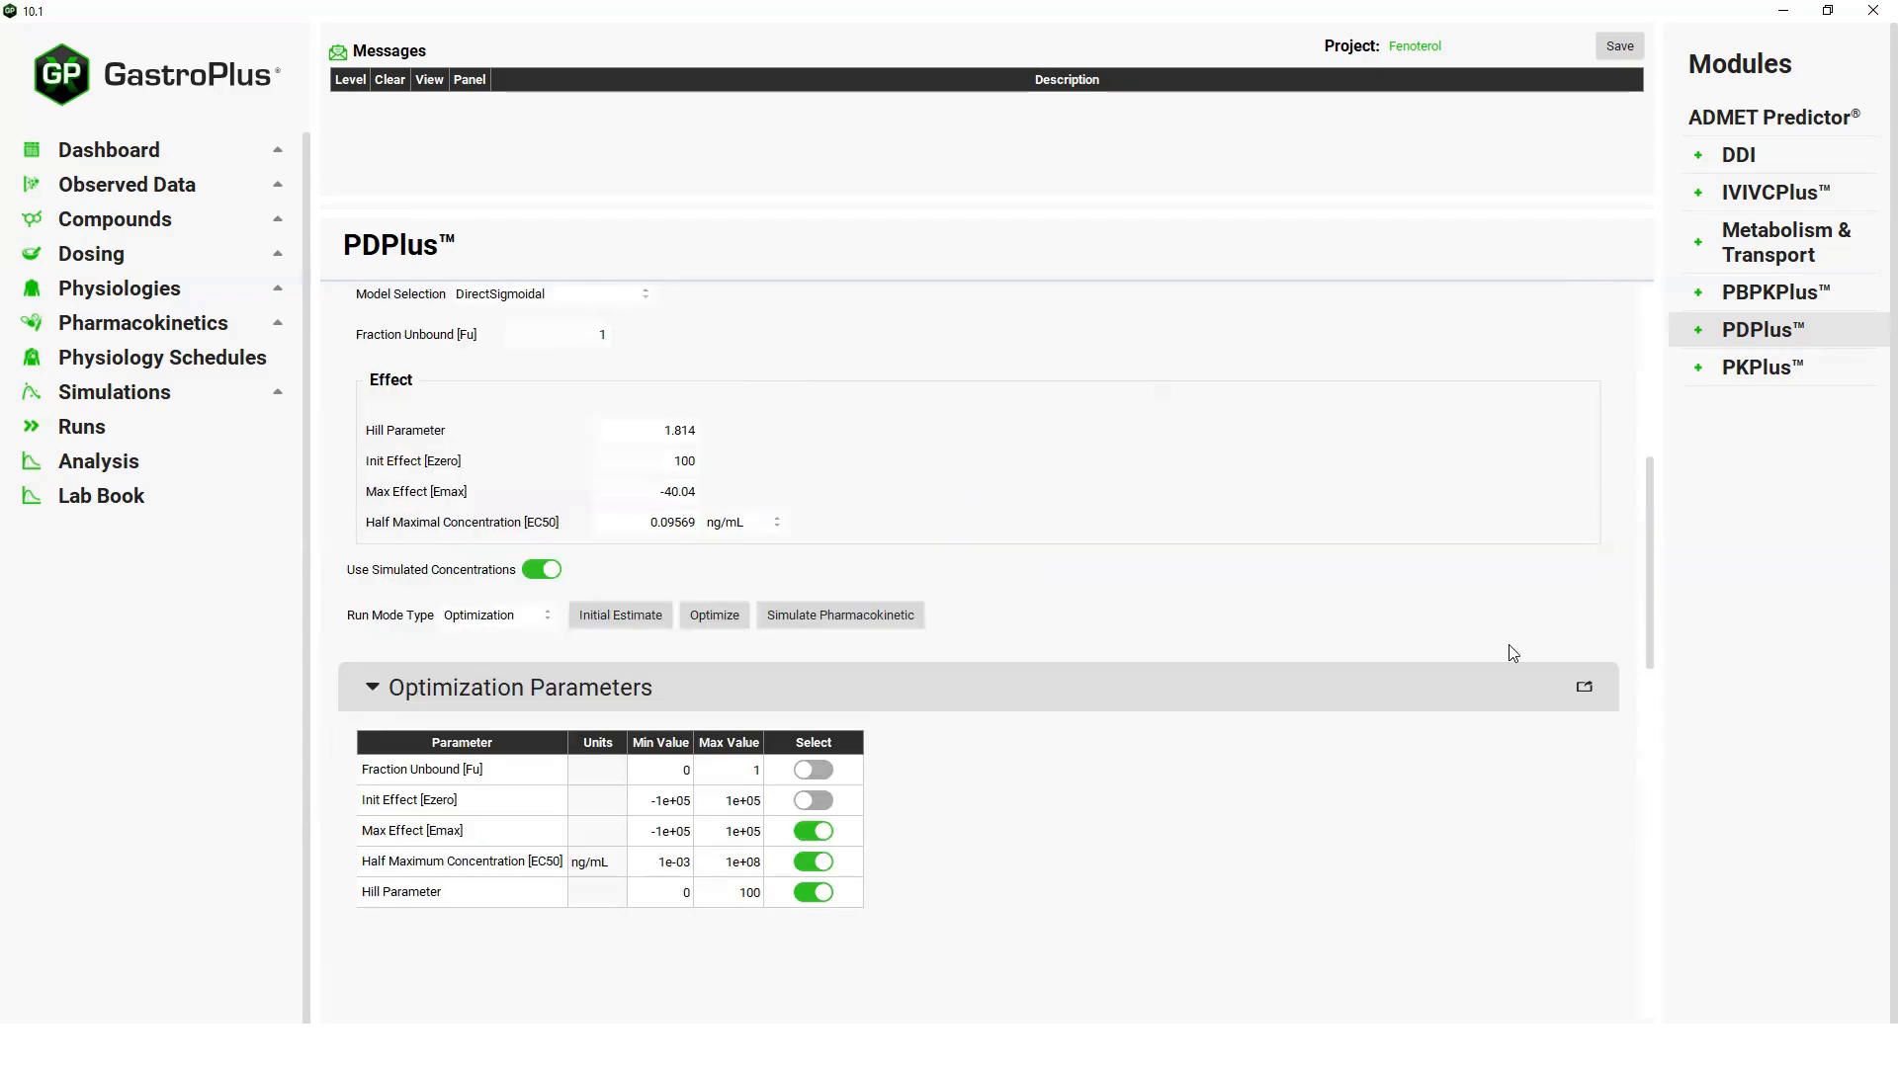
left_click_drag(1649, 589, 1645, 768)
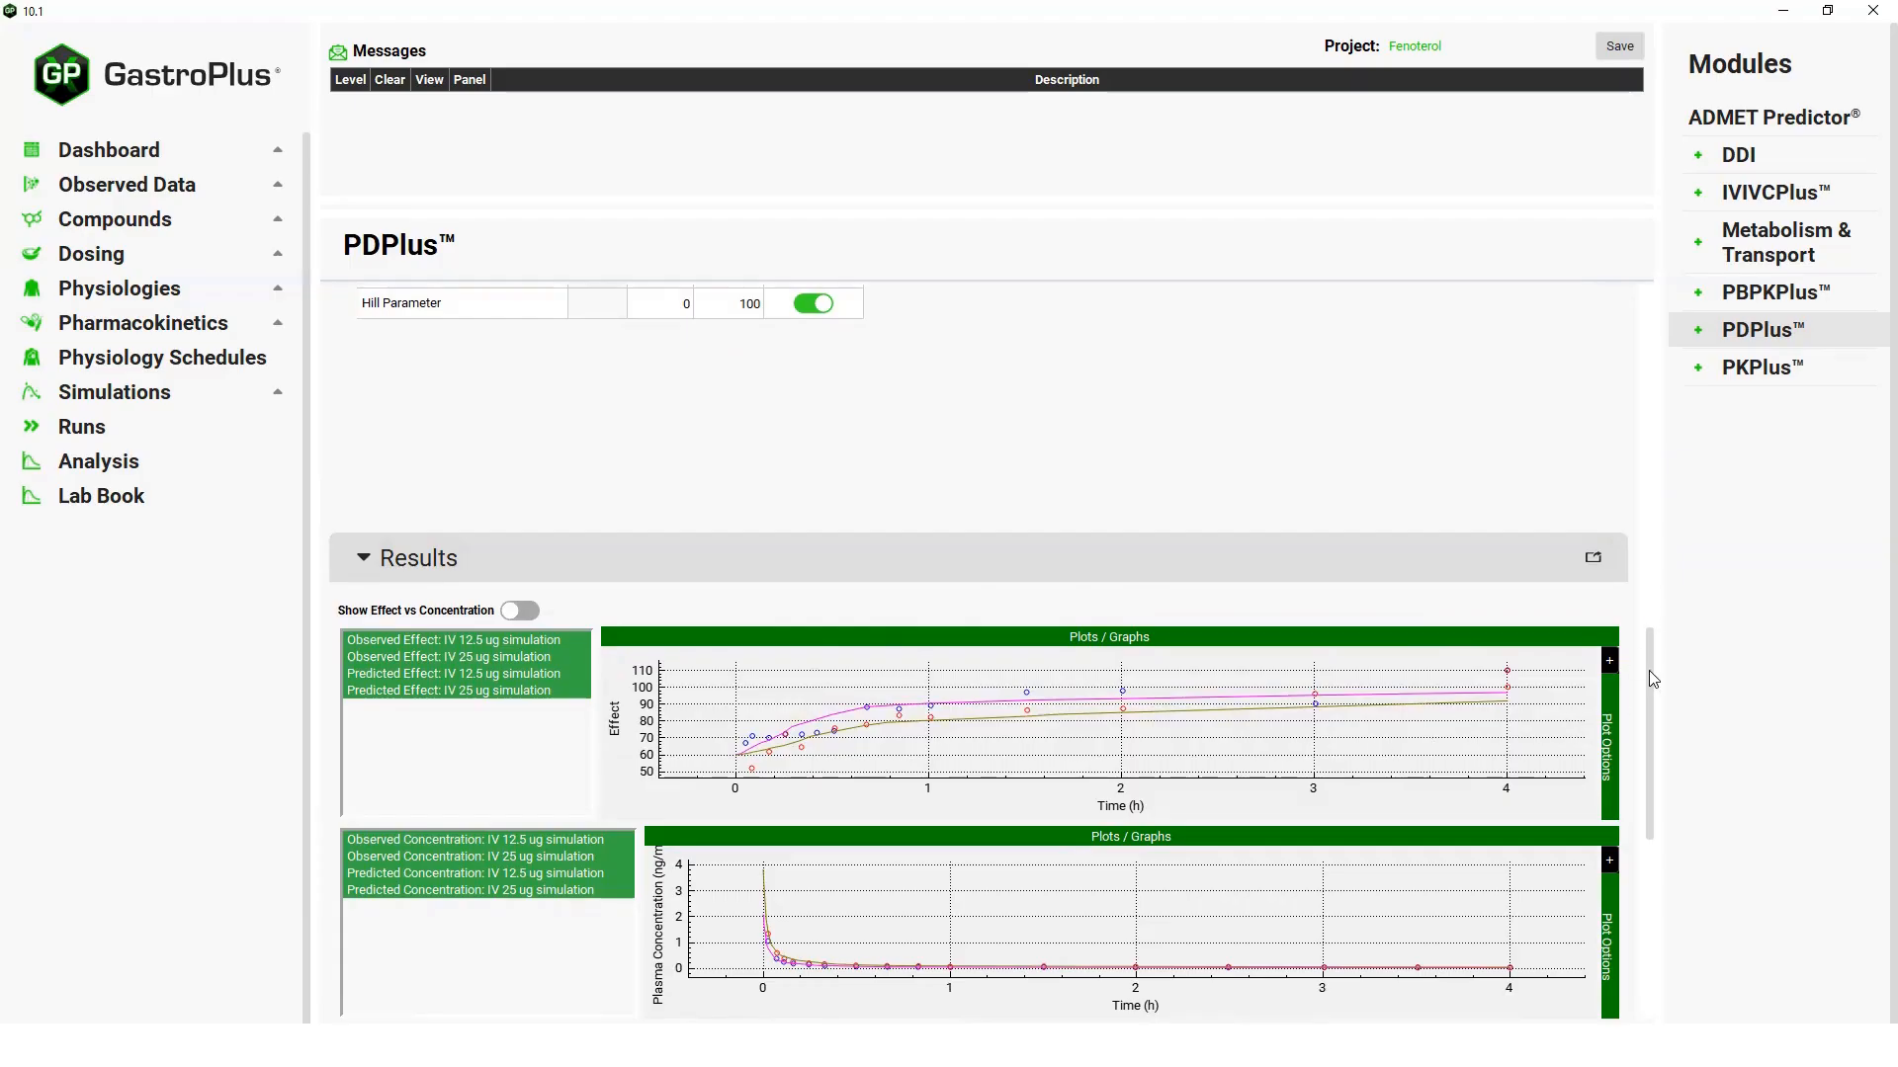
scroll(1652, 708, "down", 2)
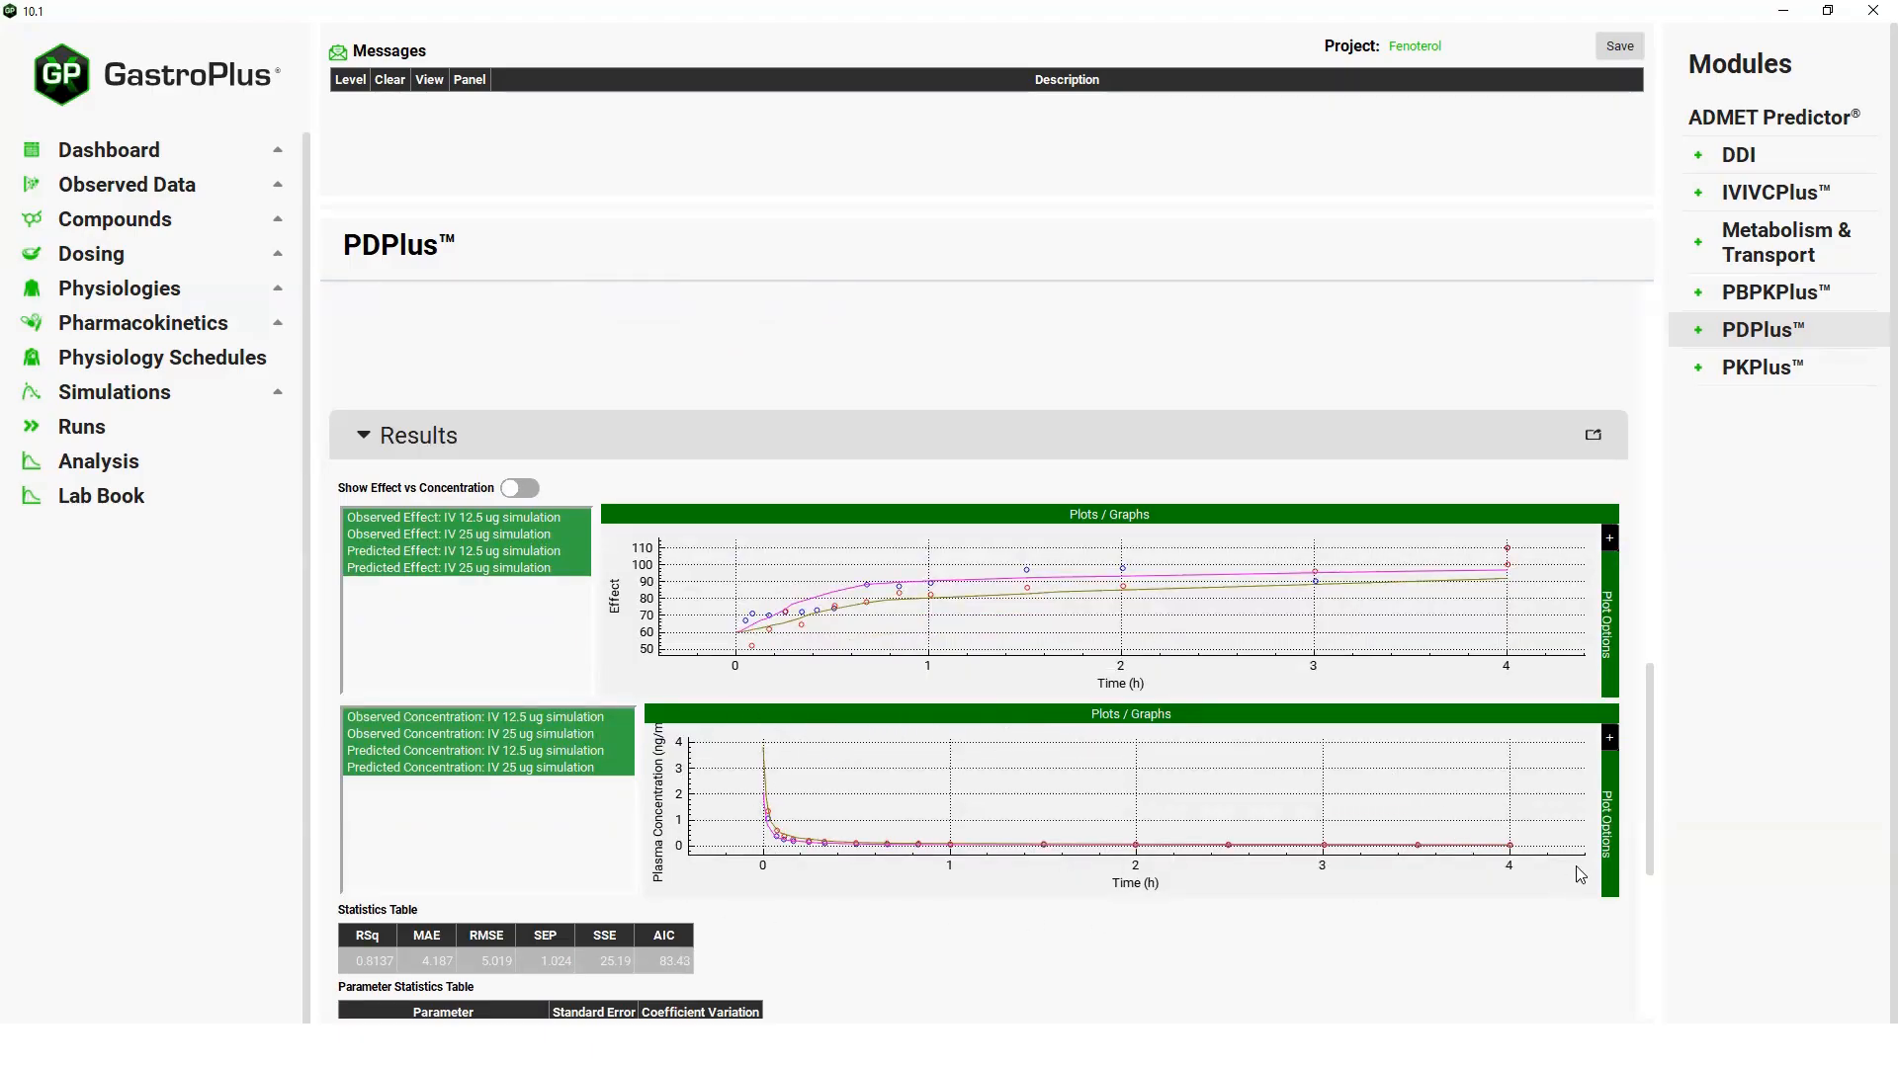
left_click_drag(1647, 775, 1635, 940)
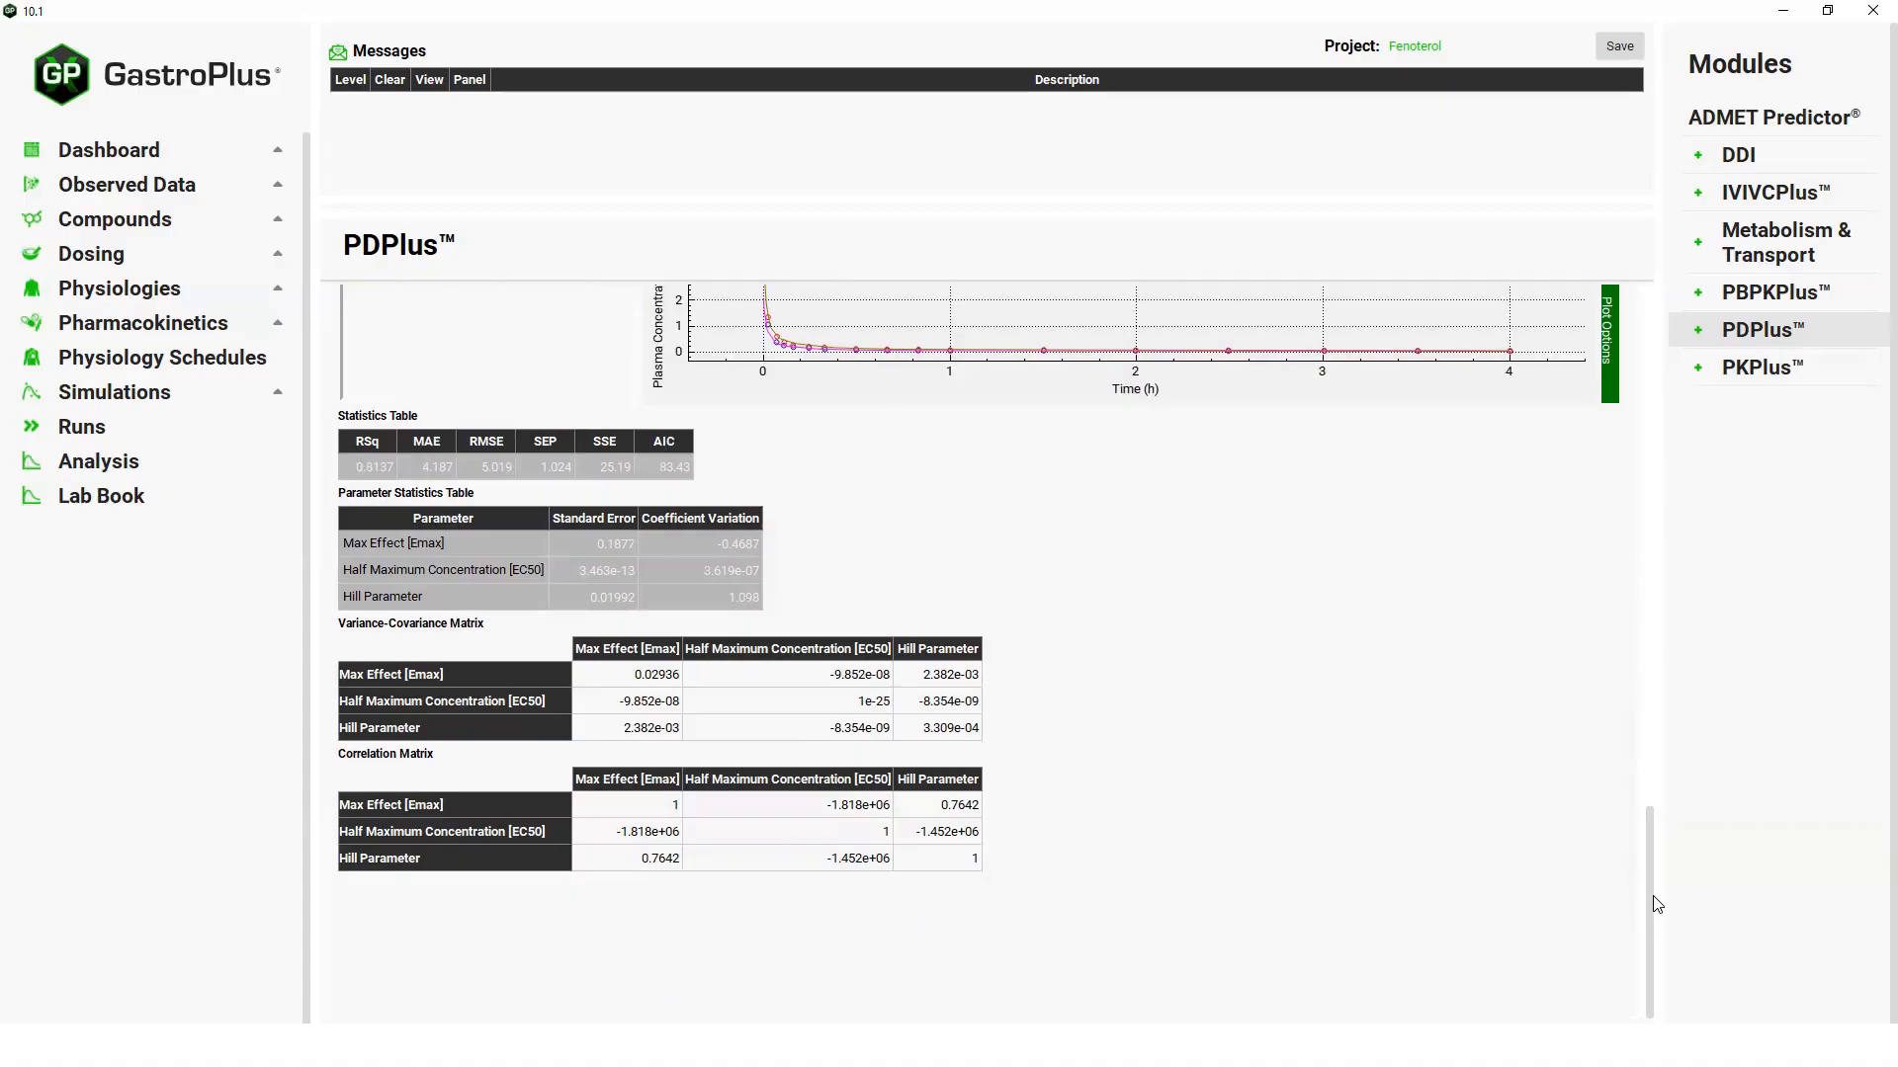
left_click_drag(1656, 904, 1681, 766)
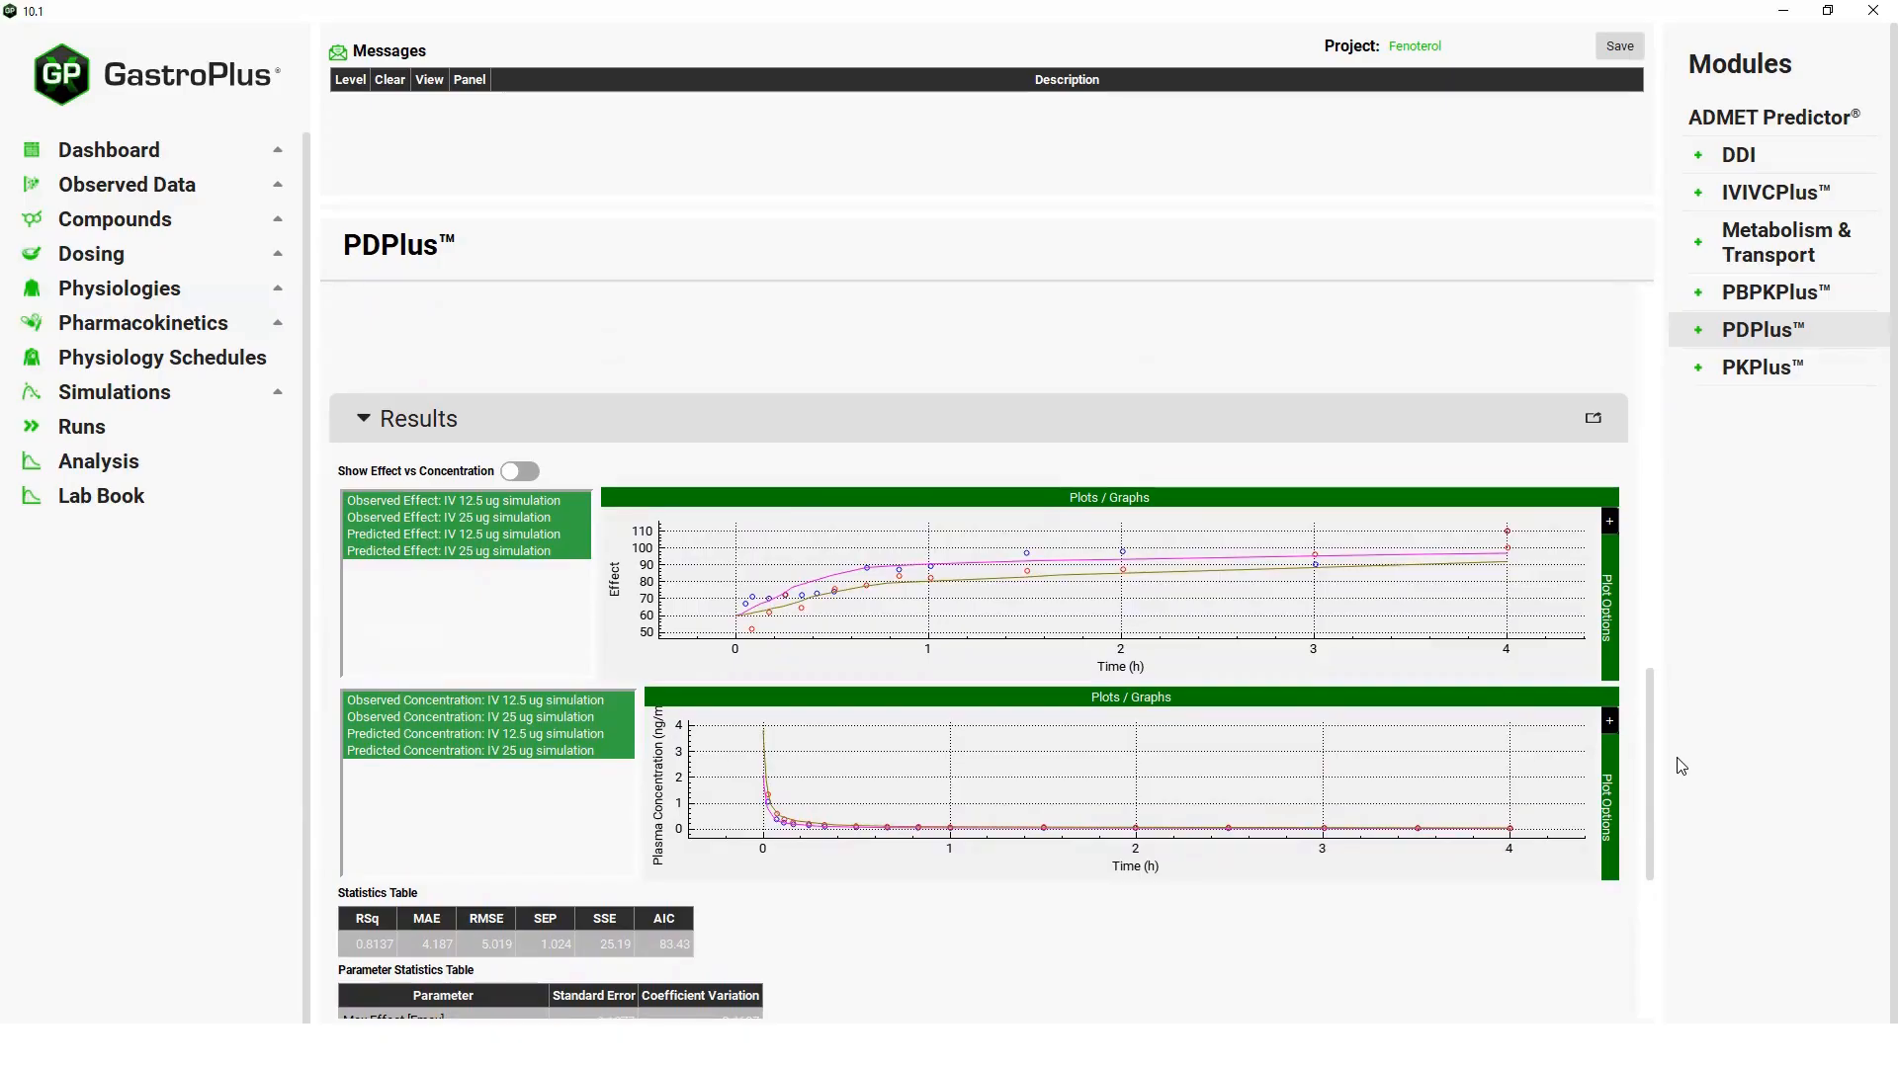
Change the run's input selection to only the IV 12.5 ug with 200ug infusion airway resistance input.
left_click_drag(1677, 758, 1701, 533)
scroll(1581, 500, "up", 3)
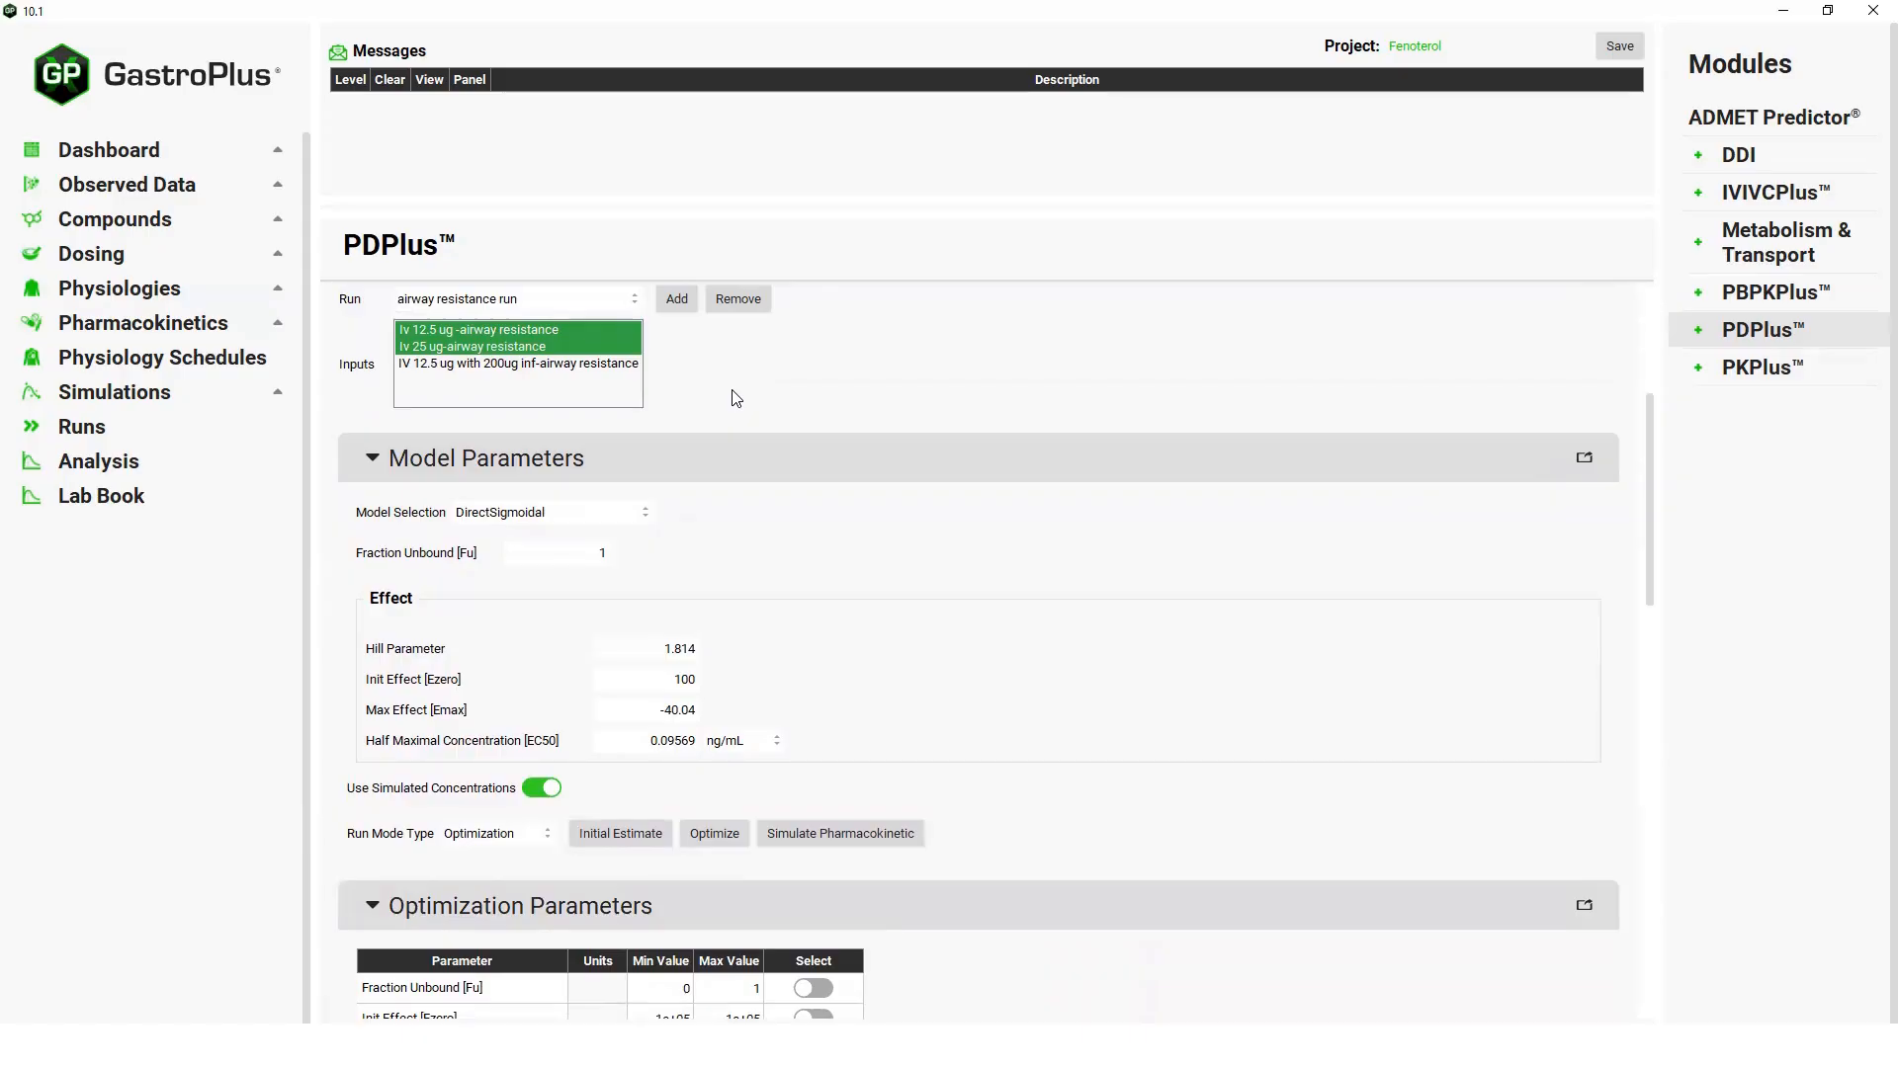
left_click(550, 366, "ctrl")
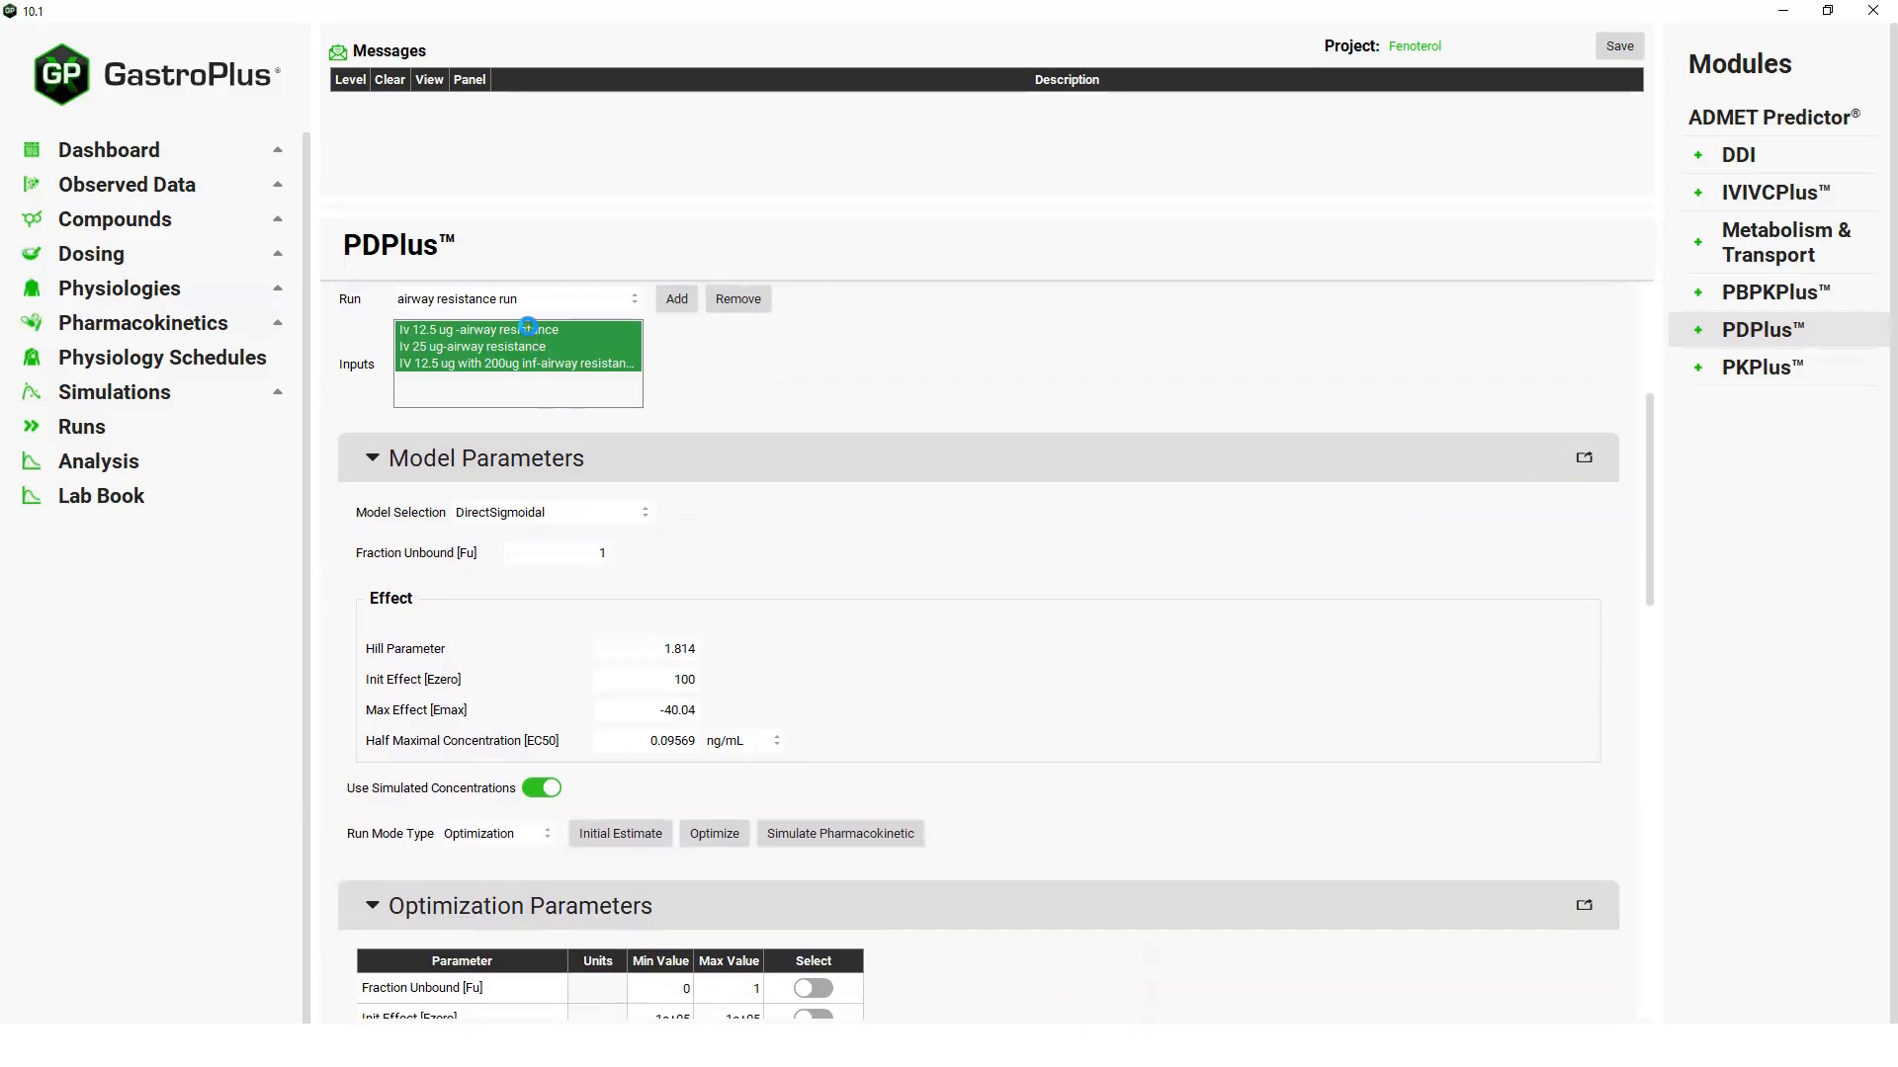
left_click(528, 334, "ctrl")
left_click(520, 351, "ctrl")
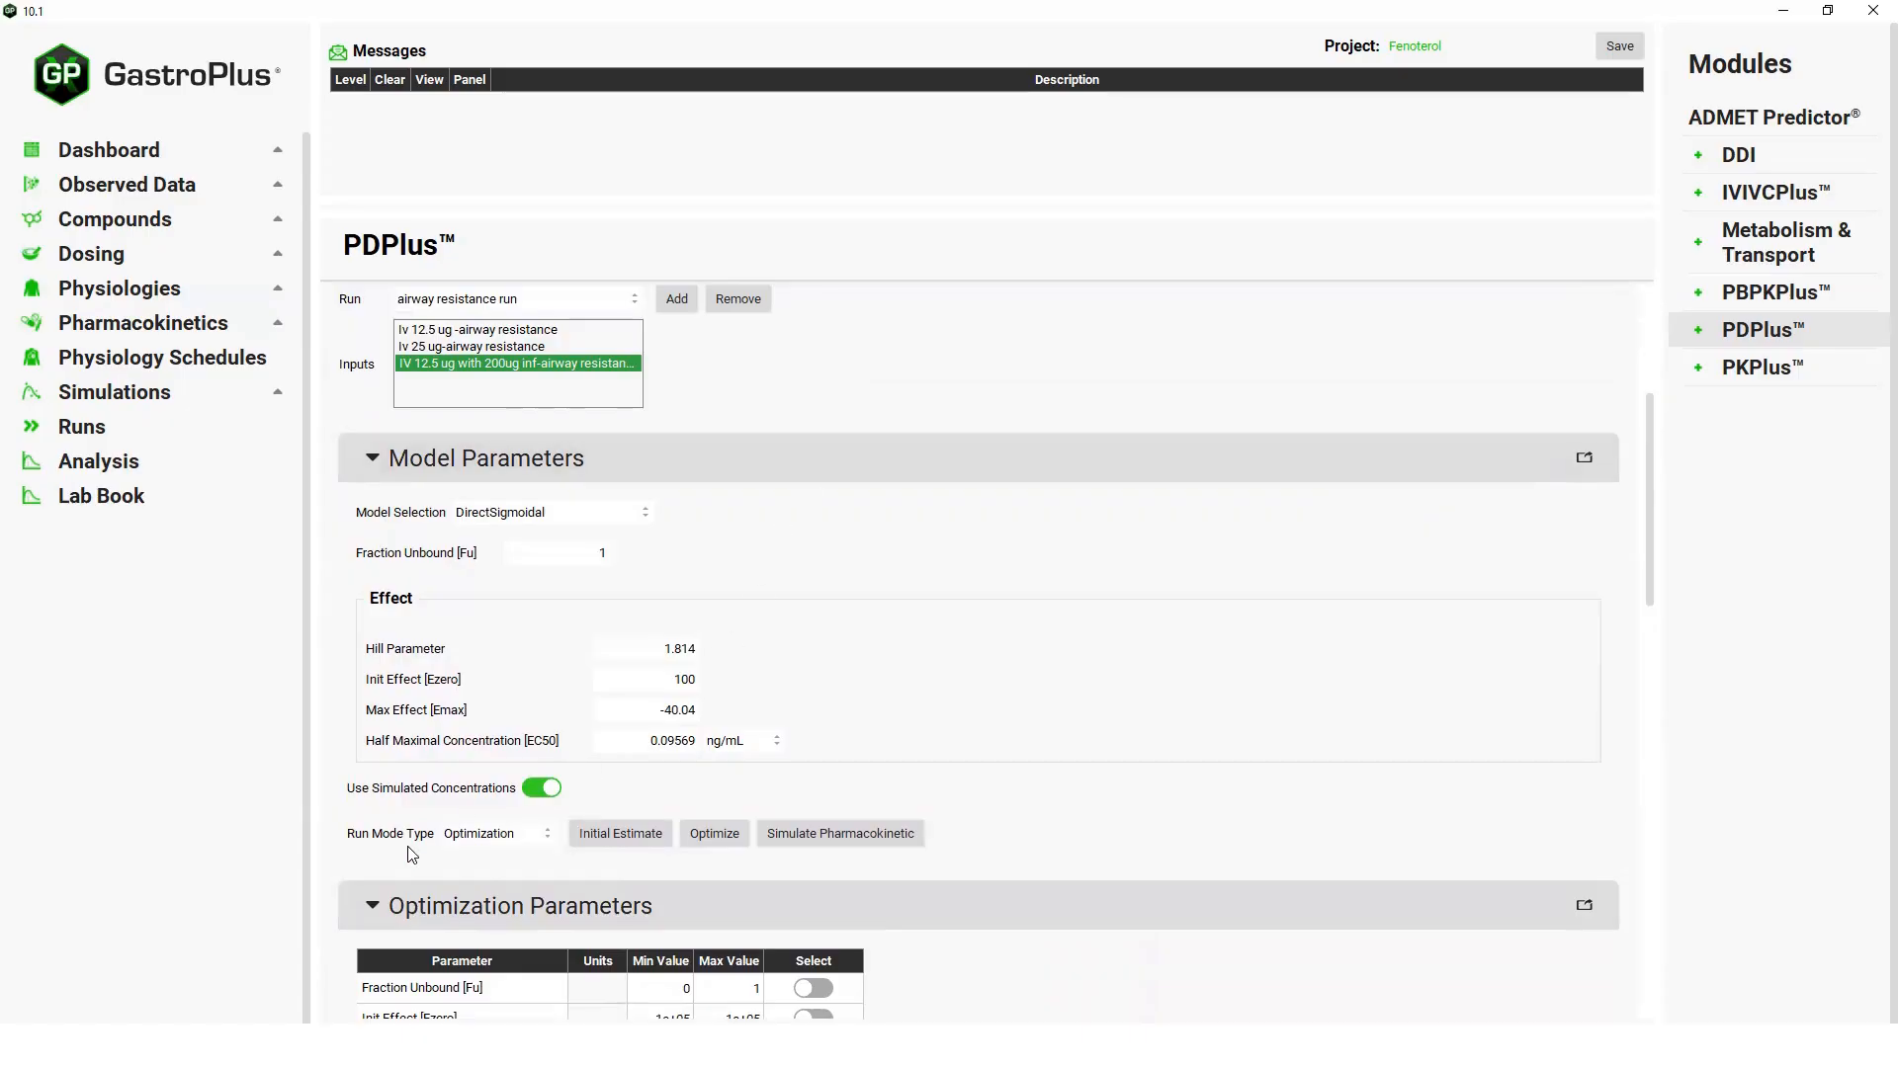
Set the run mode to BatchSimulation, simulate the infusion input and view its effect and concentration plots.
left_click(551, 841)
left_click(499, 870)
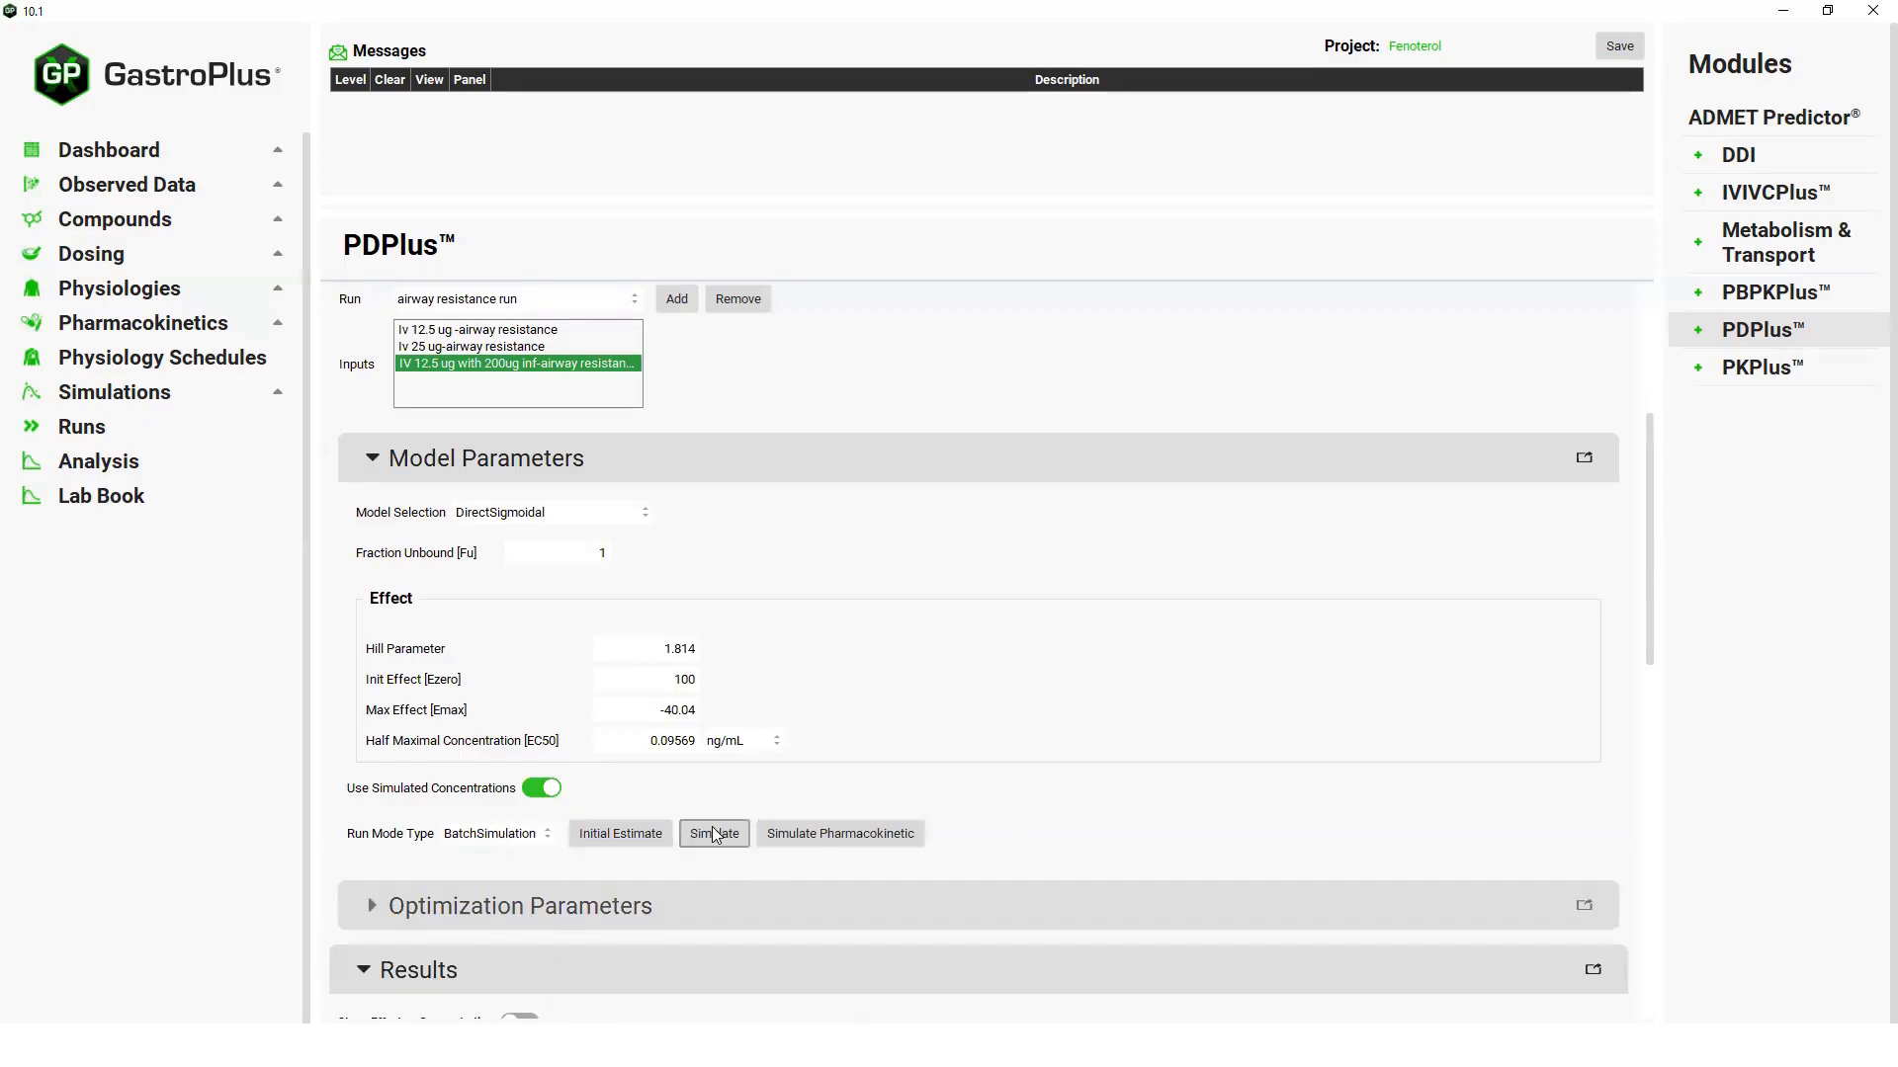
left_click(714, 835)
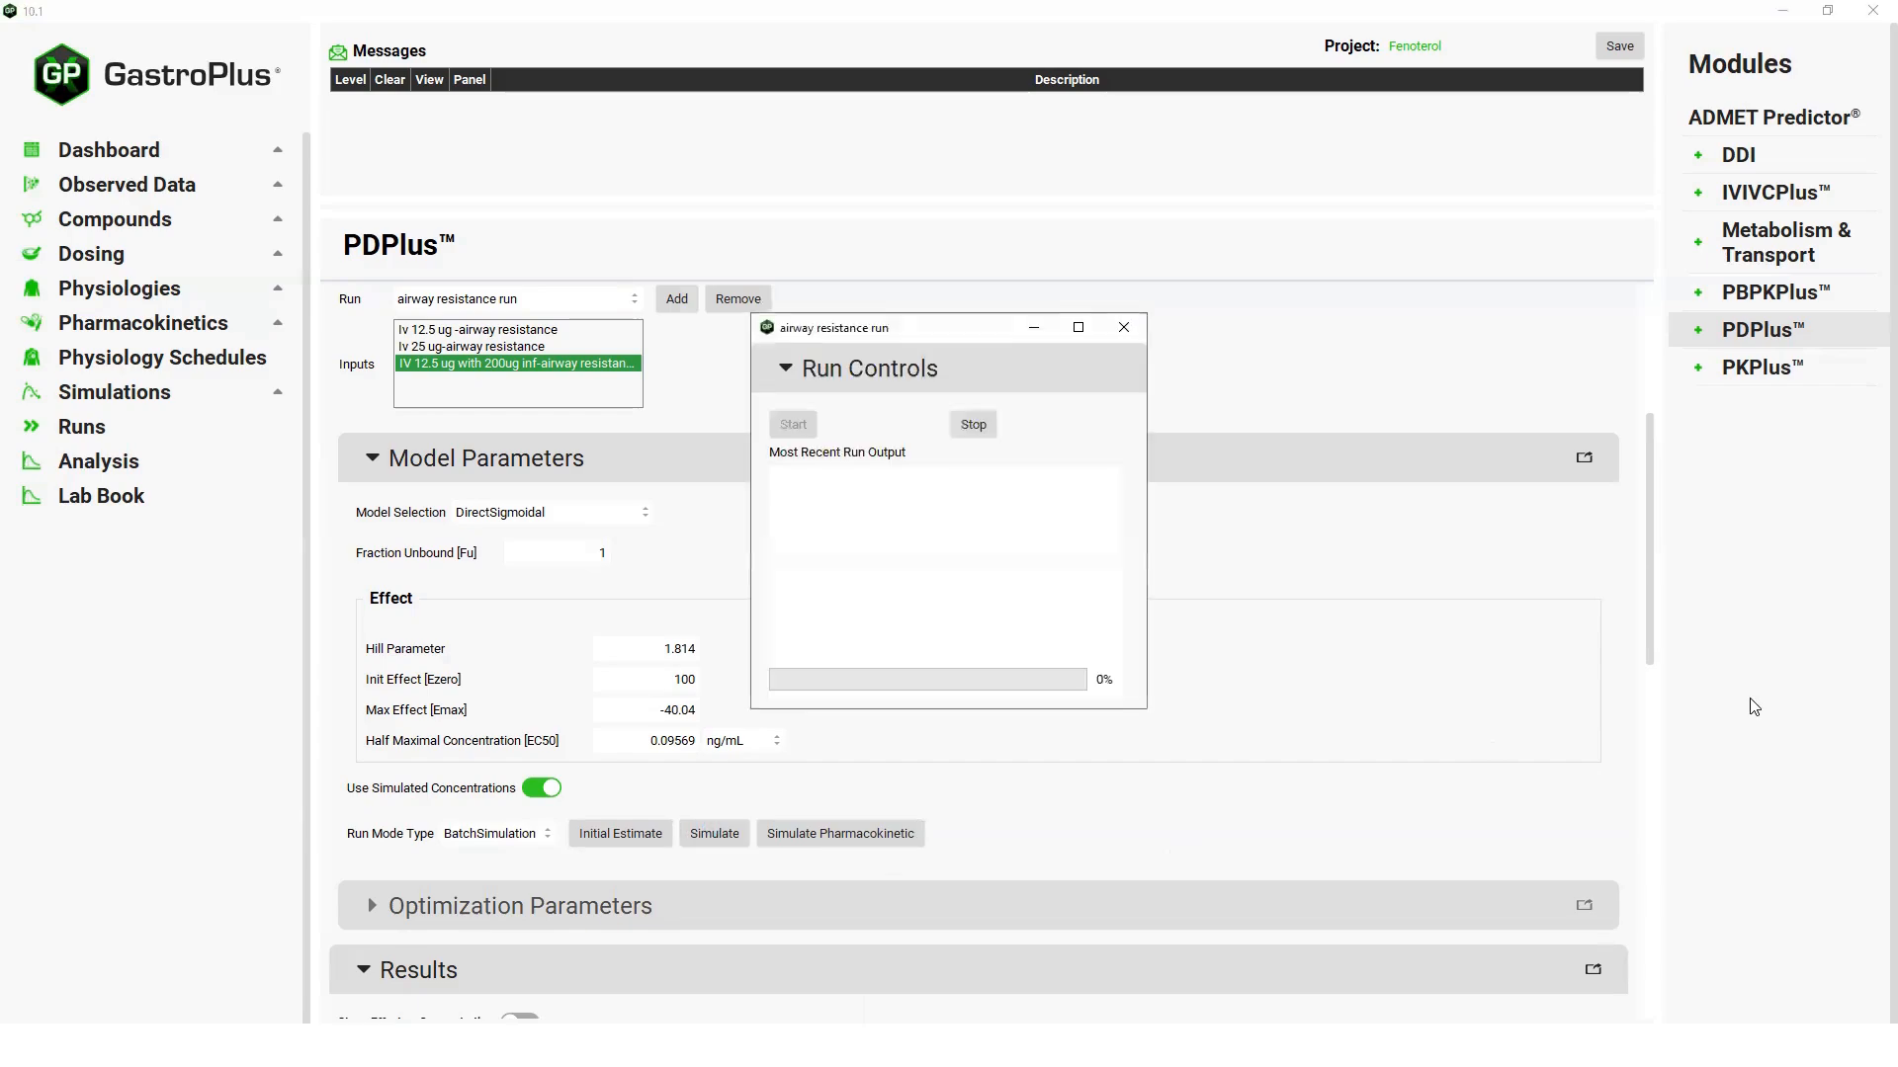
left_click_drag(1659, 592, 1669, 779)
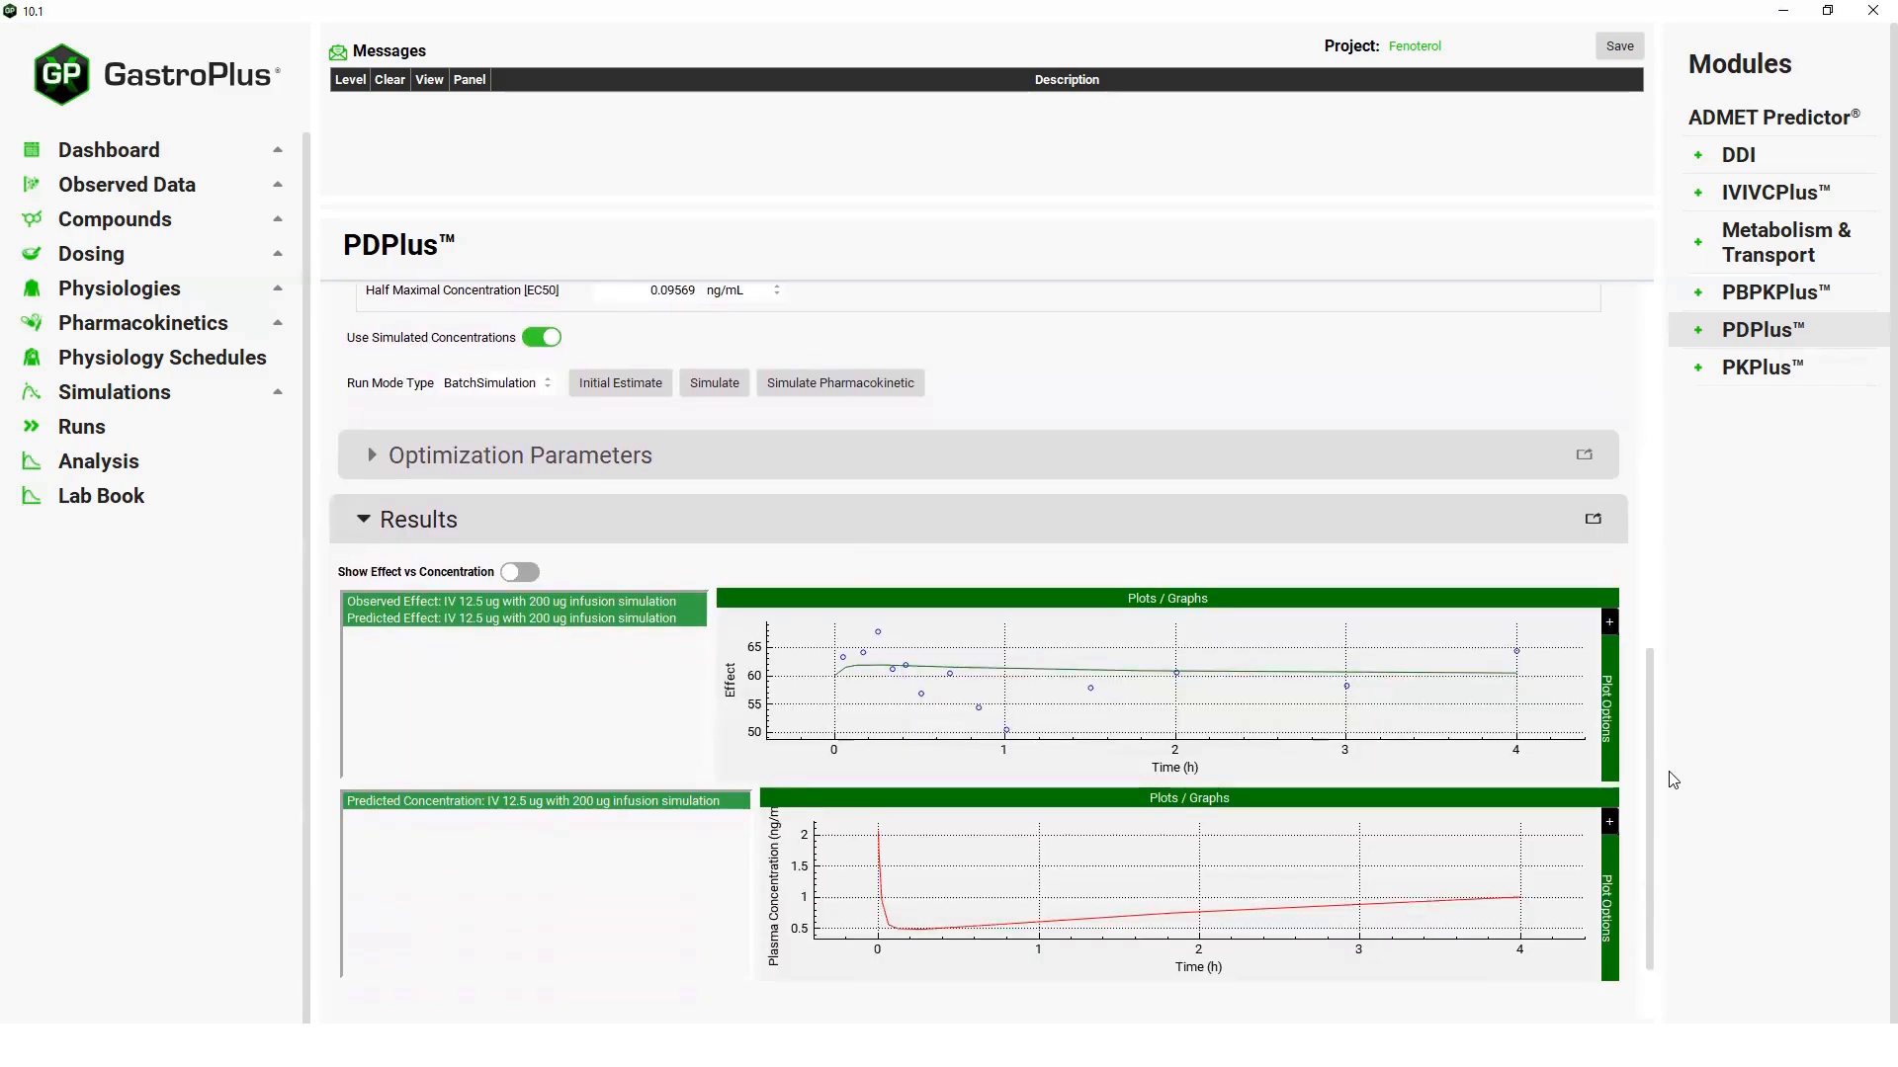